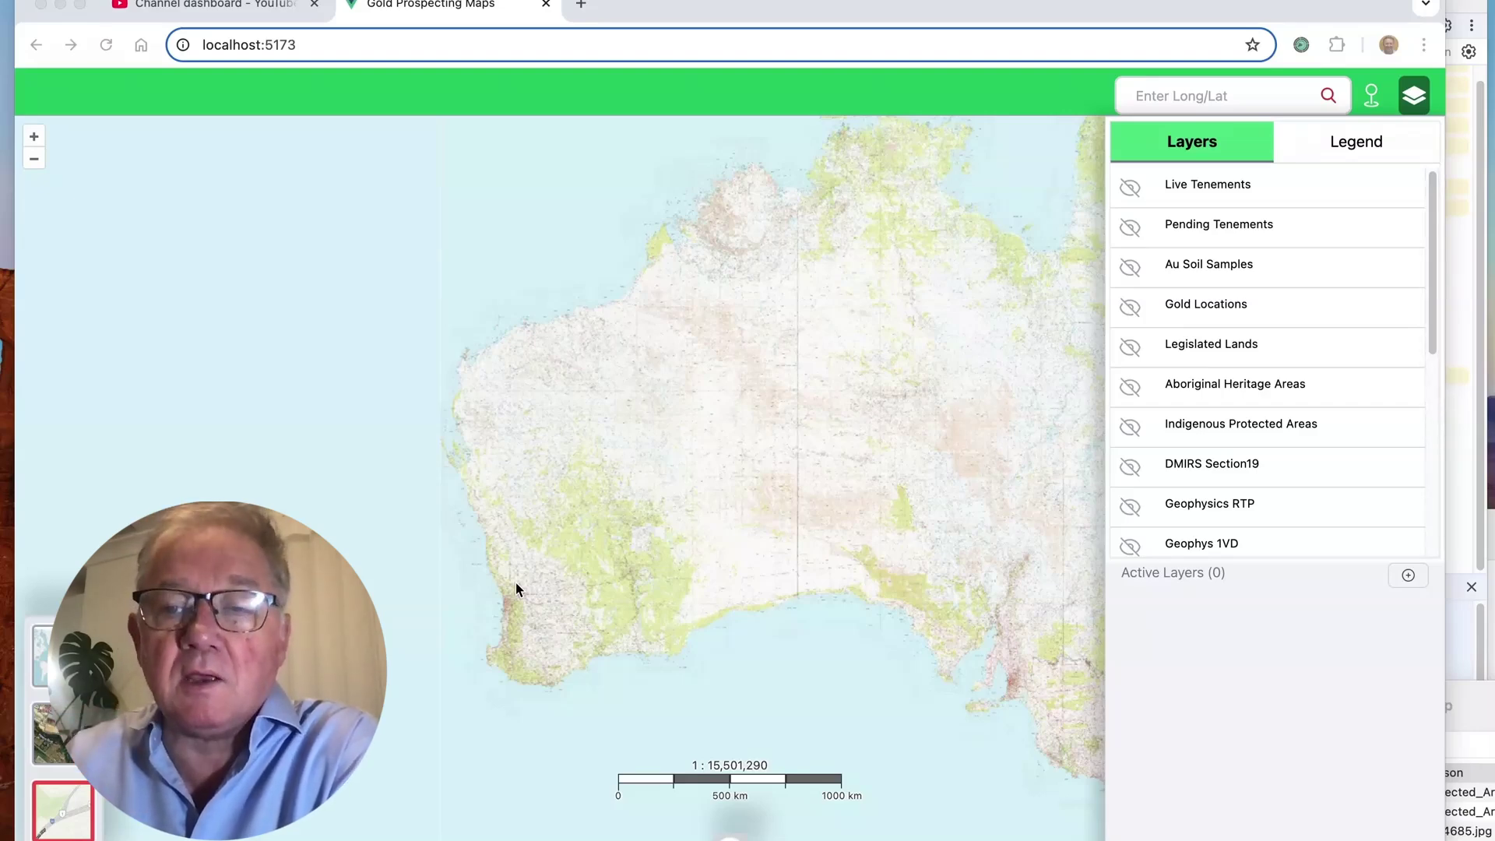
Step: Turn on the Au Soil Samples layer and examine the dense sample cluster west of Cawse Mine up close
click(1131, 270)
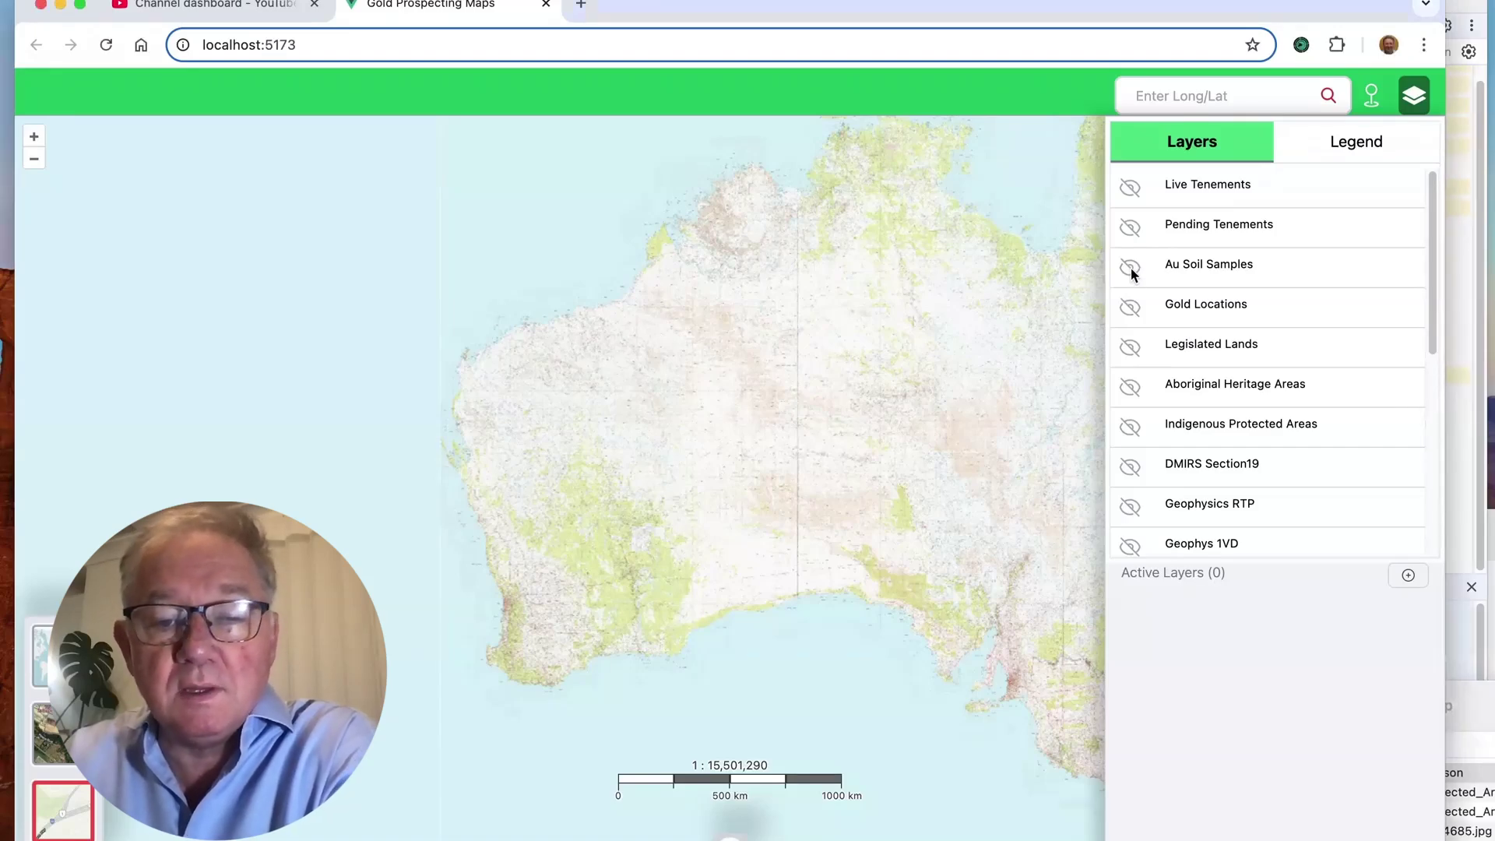
click(1130, 268)
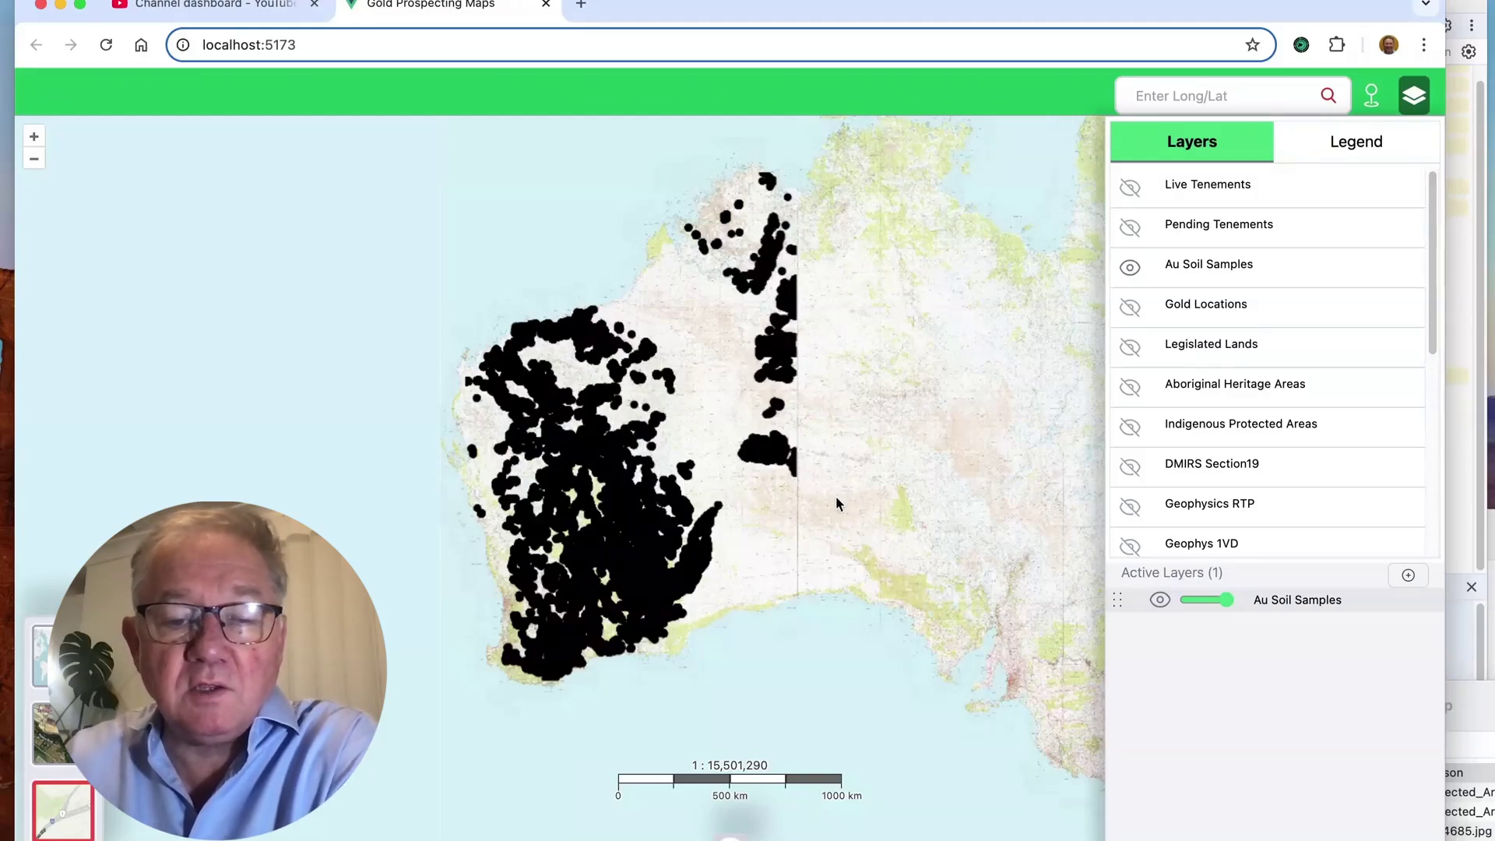
scroll(615, 576, up, 5)
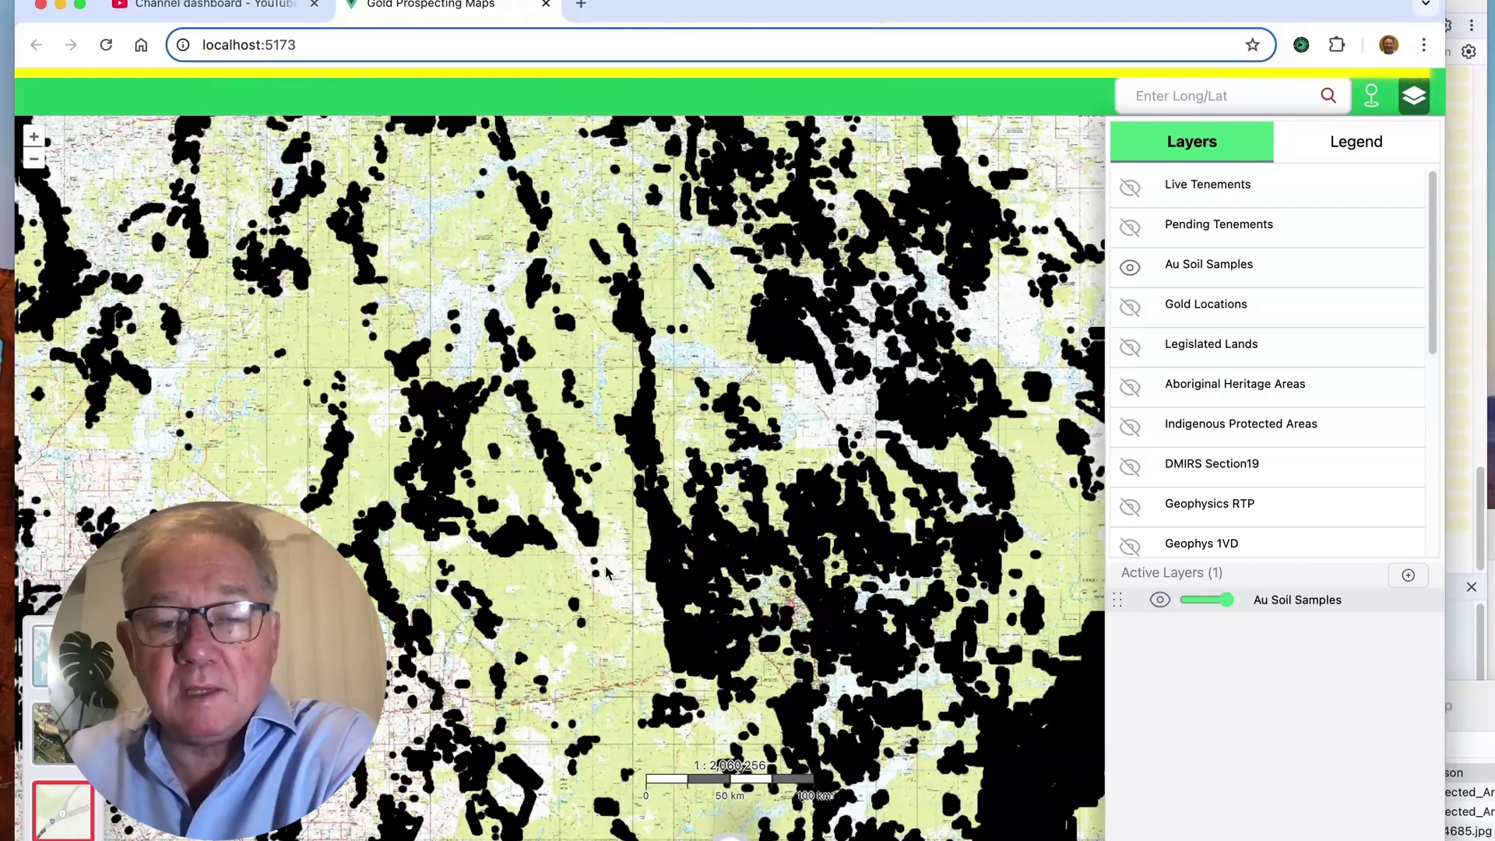
scroll(605, 570, up, 3)
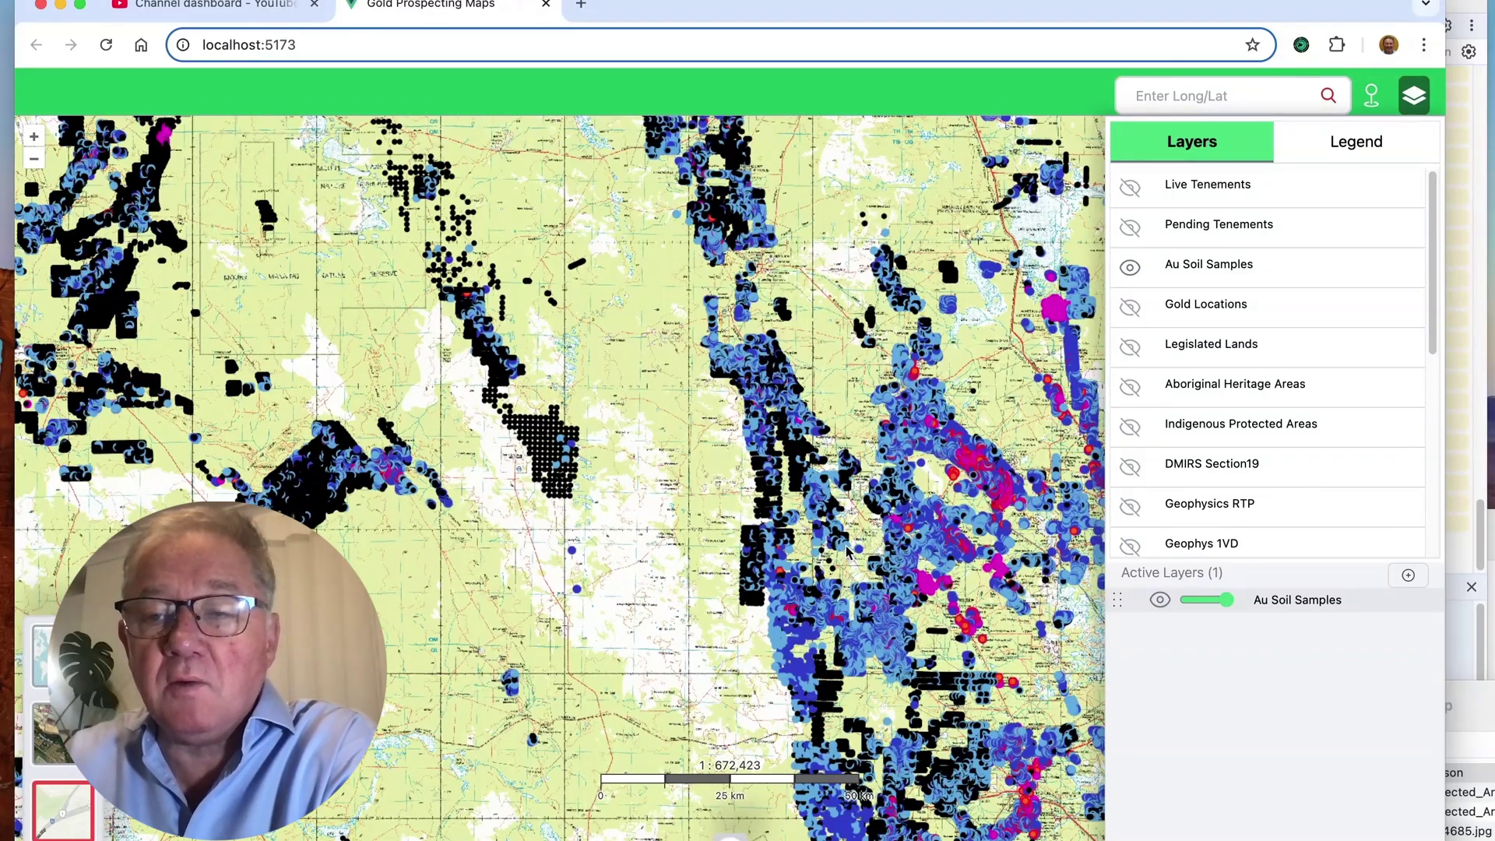
scroll(847, 550, up, 2)
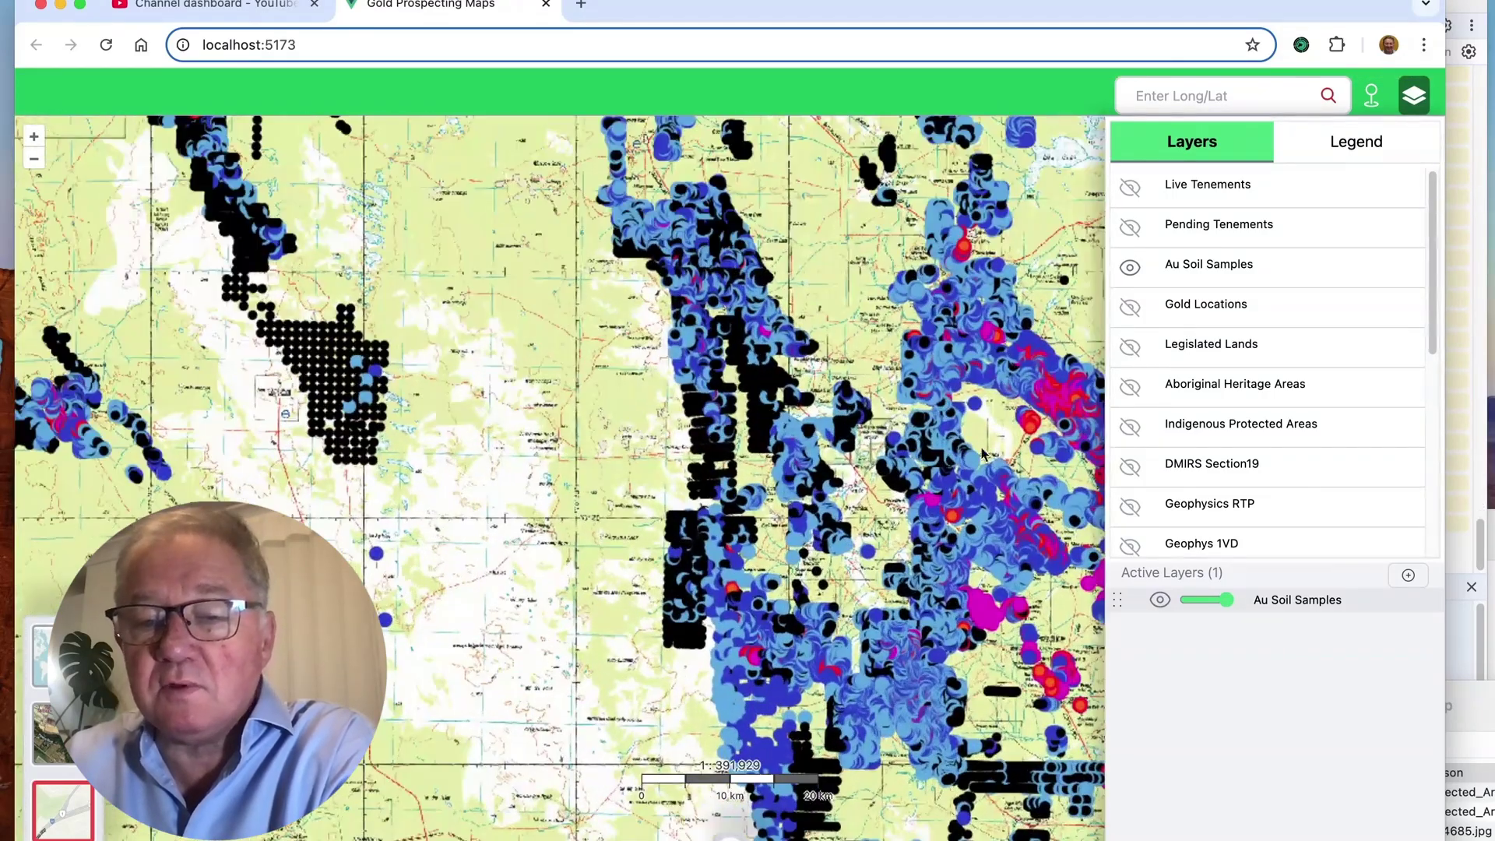
drag(1074, 413, 790, 464)
scroll(790, 464, up, 1)
scroll(790, 464, up, 5)
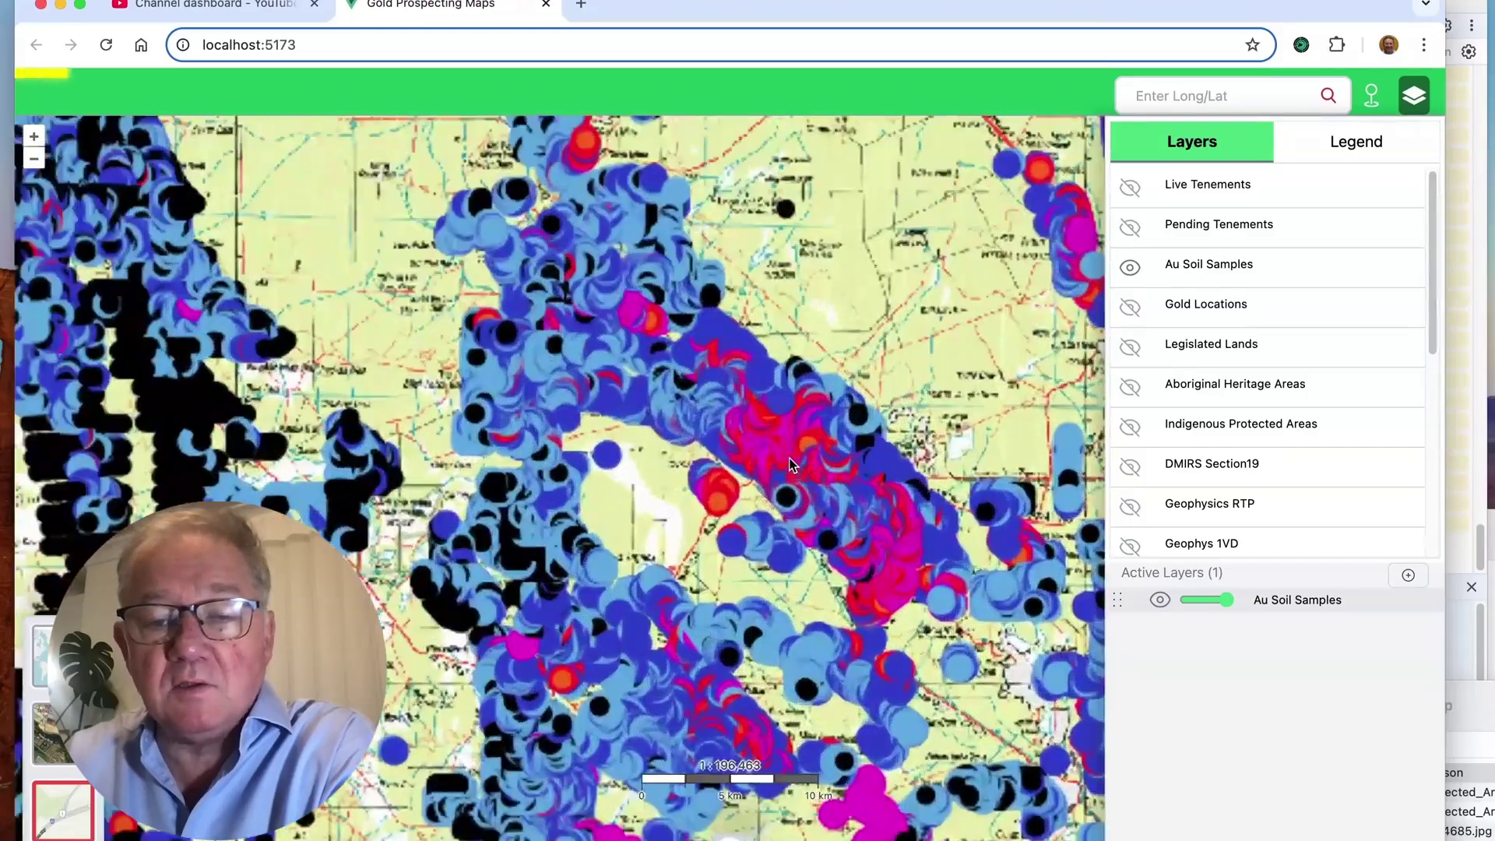
drag(790, 464, 510, 502)
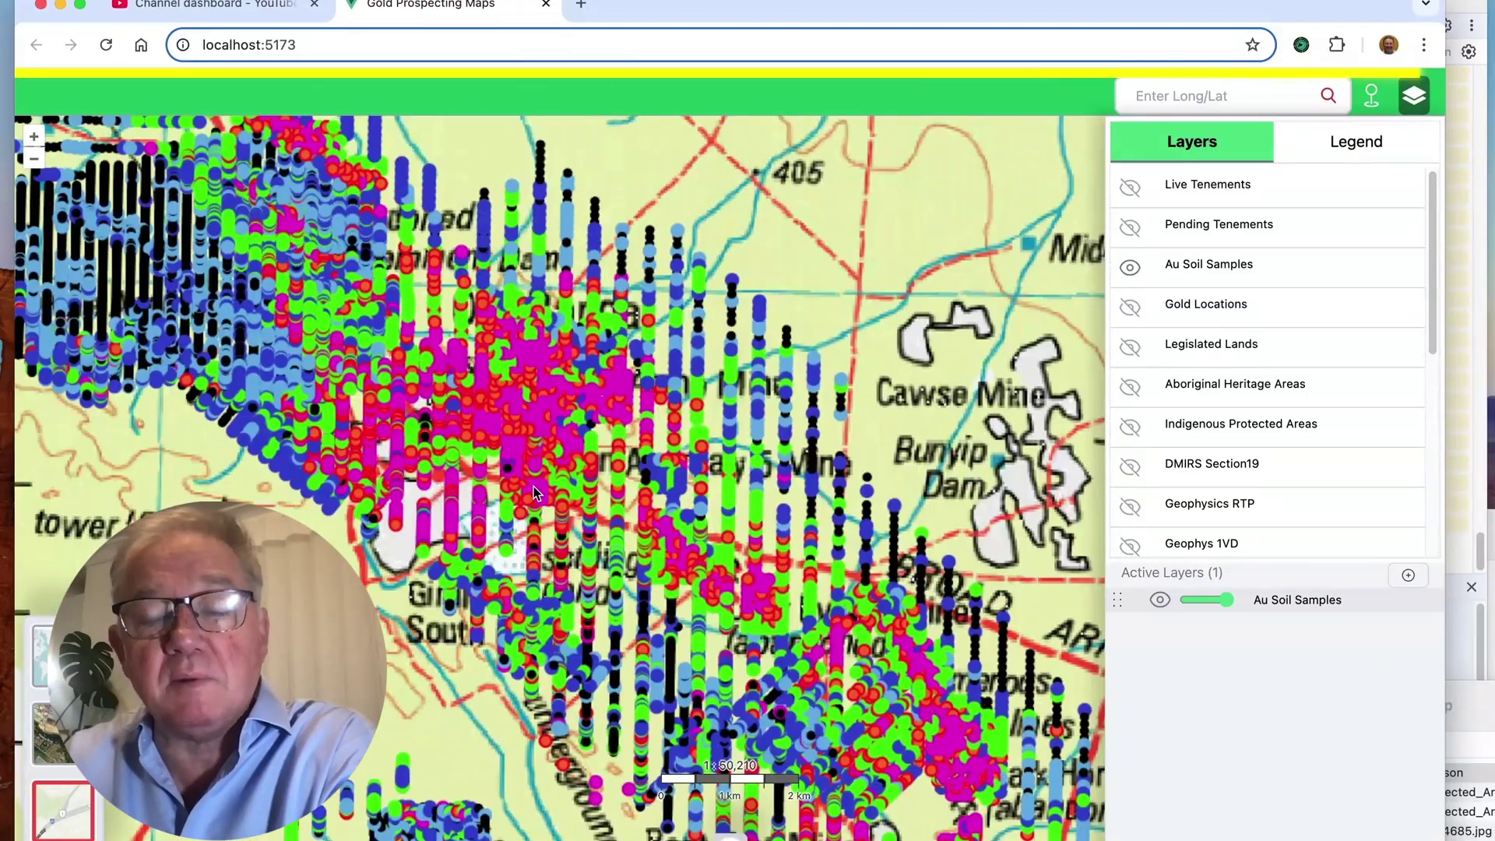
Step: Show the legend of the gold soil sample concentrations and compare it with the samples locally and across the region
click(1359, 147)
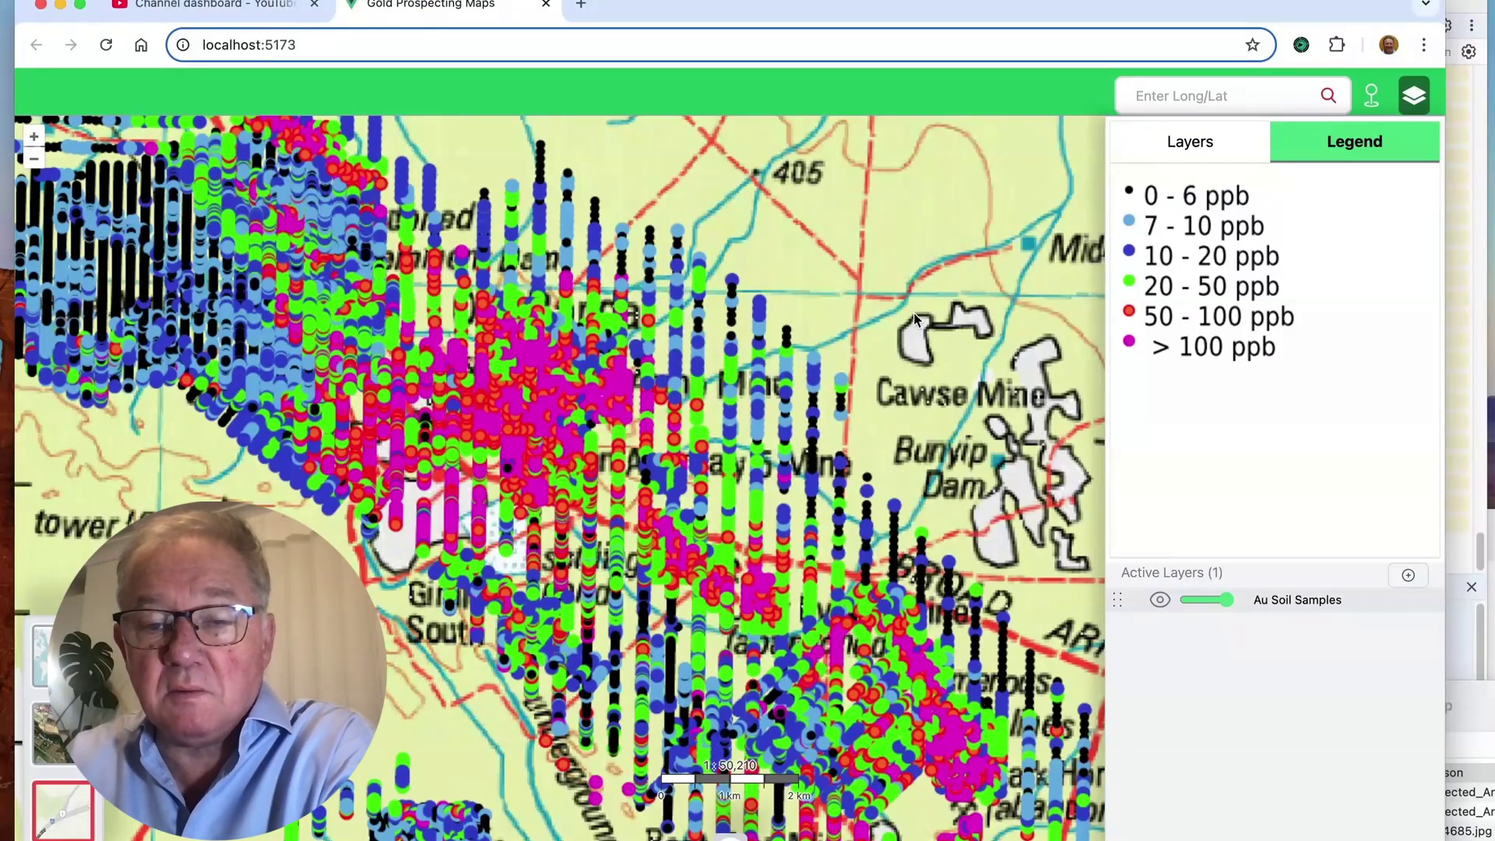
scroll(555, 426, down, 5)
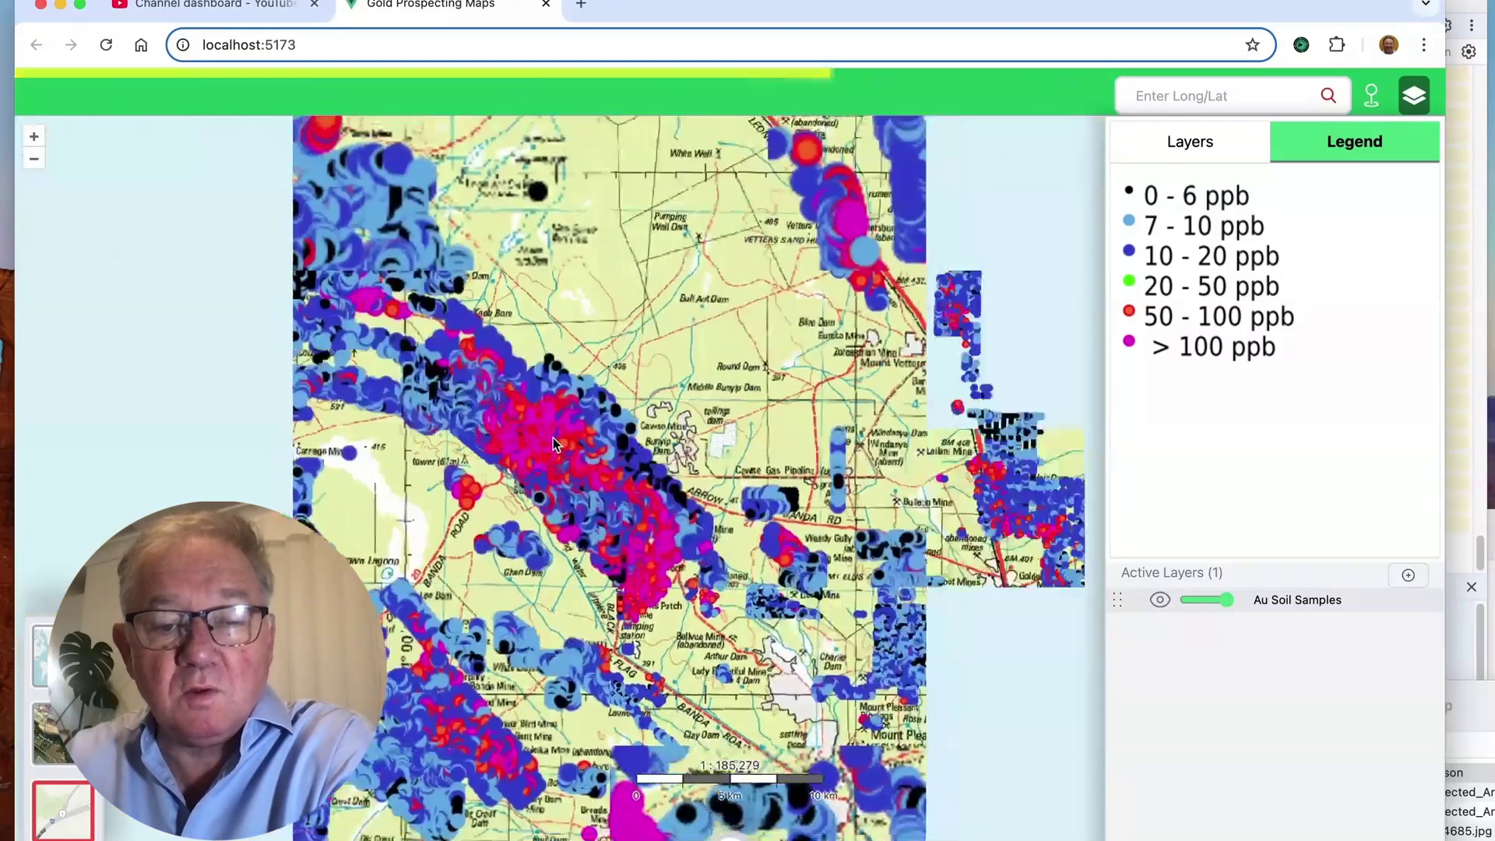
scroll(555, 443, down, 2)
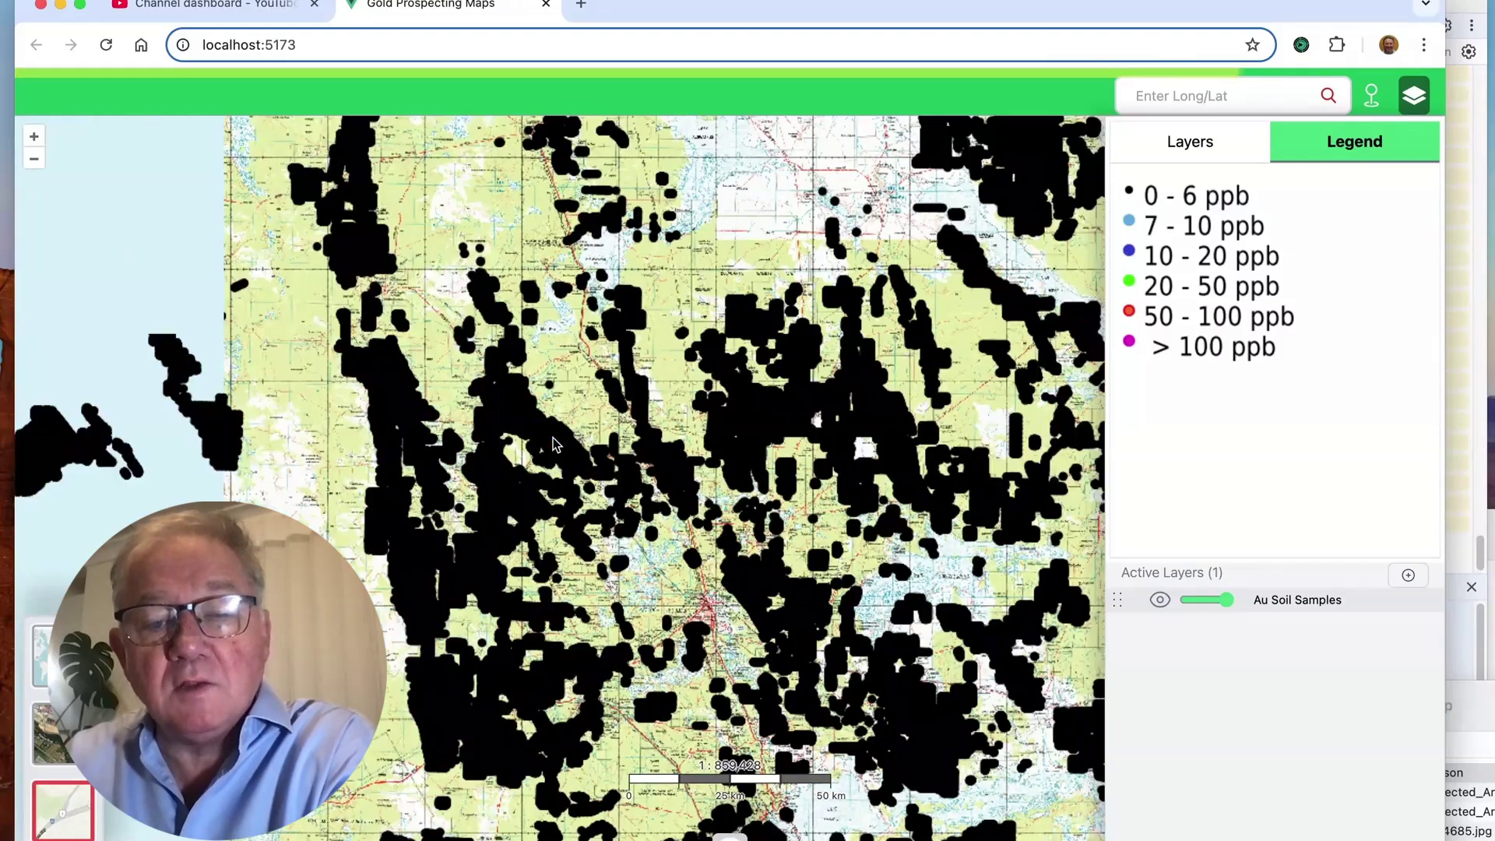
scroll(555, 444, down, 2)
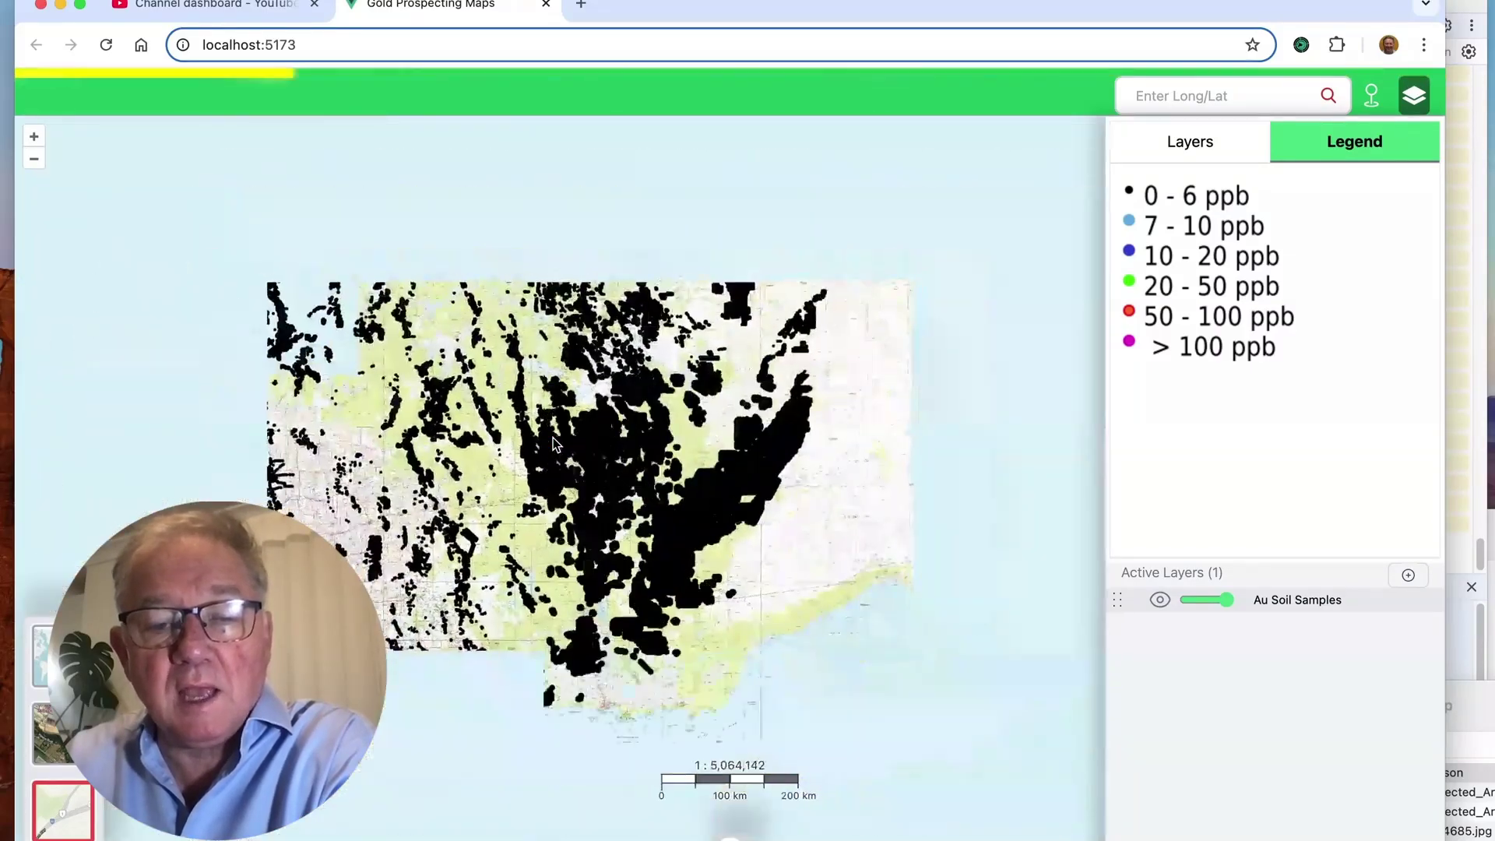
drag(542, 446, 663, 480)
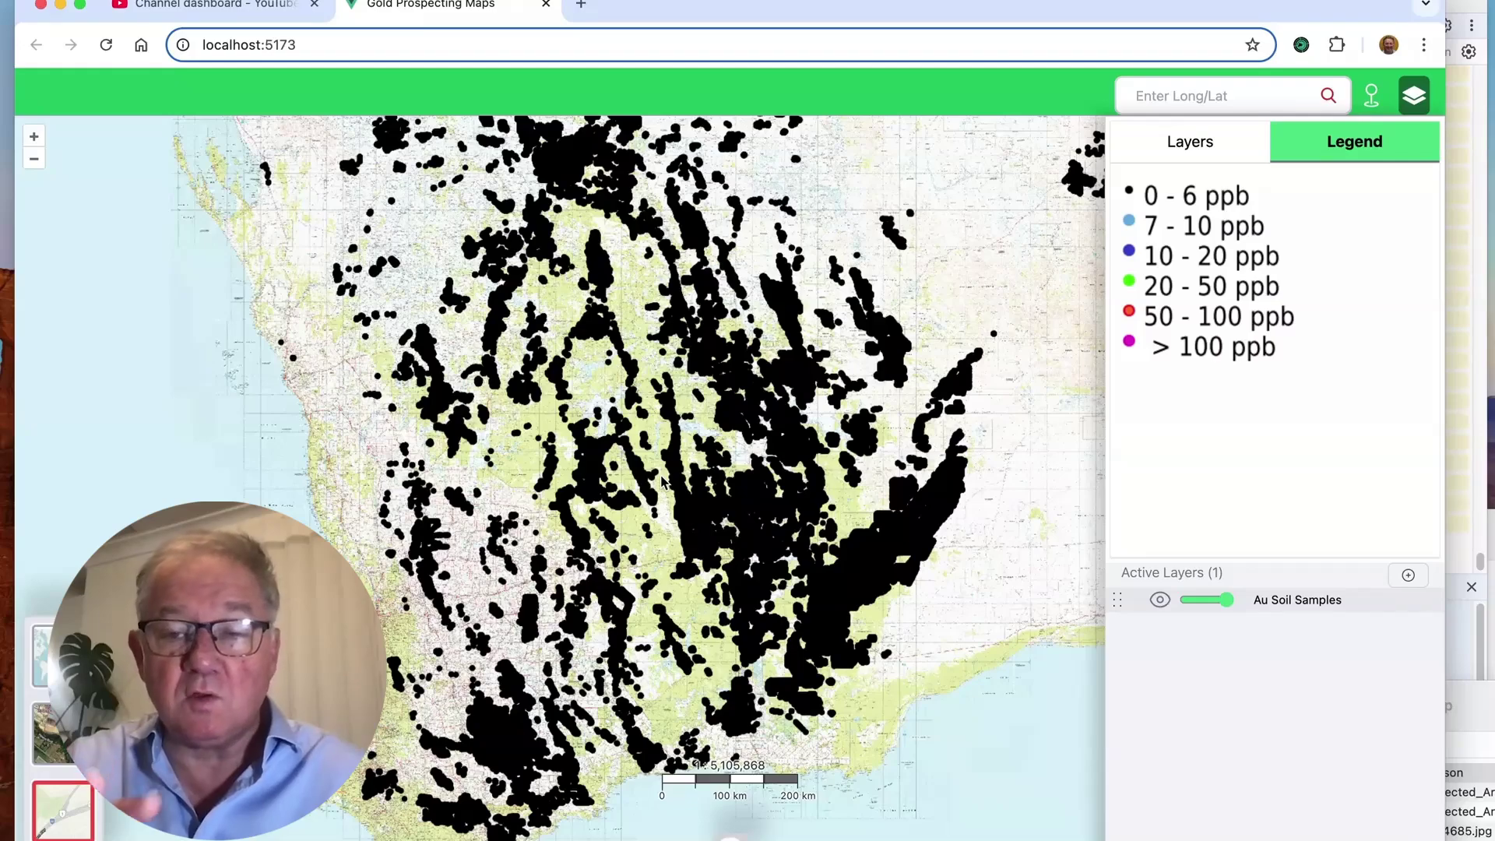
Step: Return to the layer list and inspect the Au Soil Samples coverage across the southwest of Western Australia
click(1191, 143)
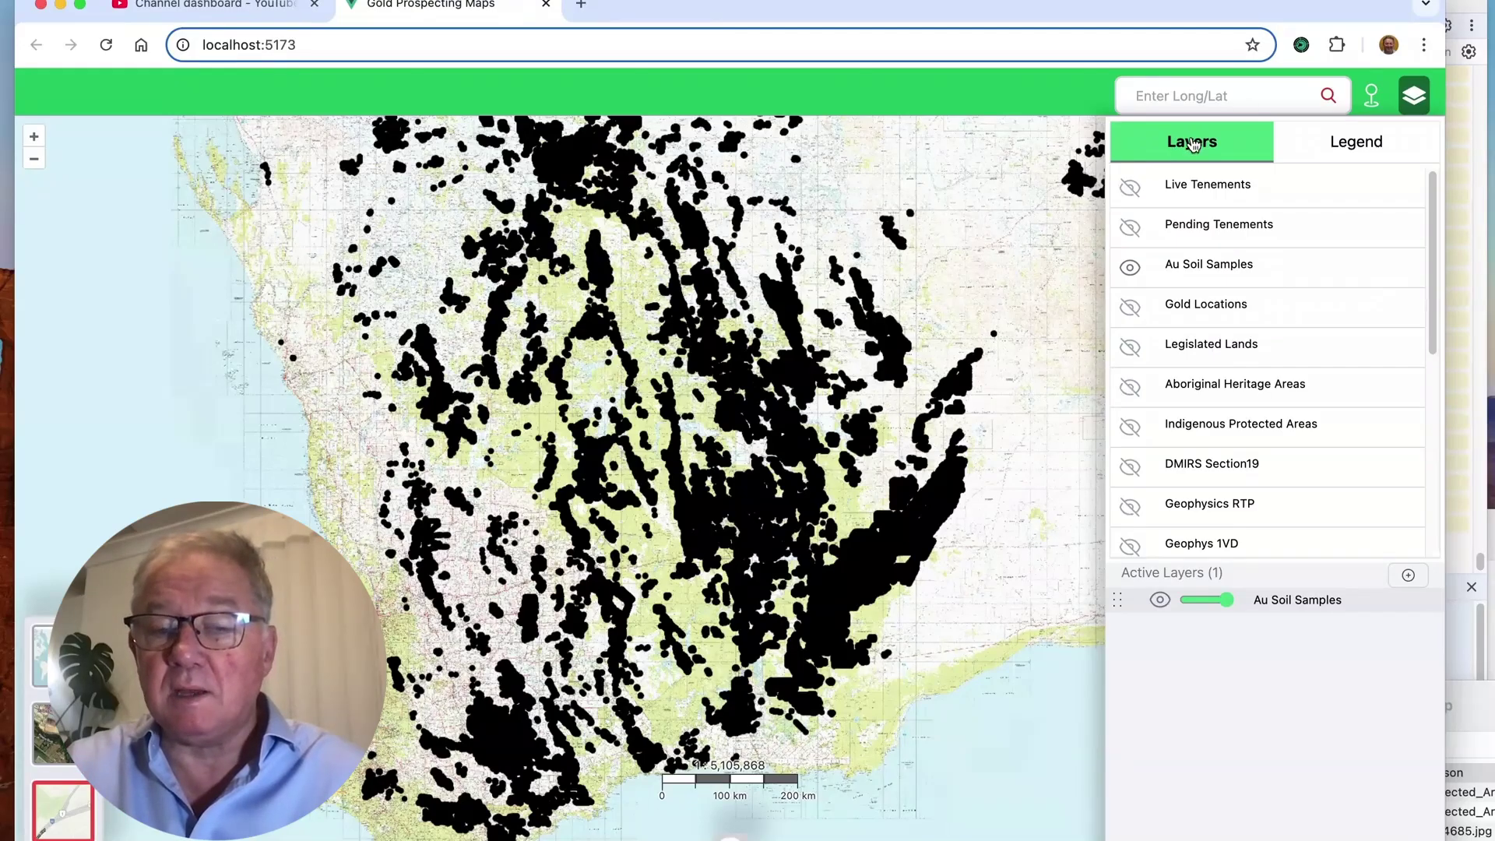
scroll(582, 493, up, 5)
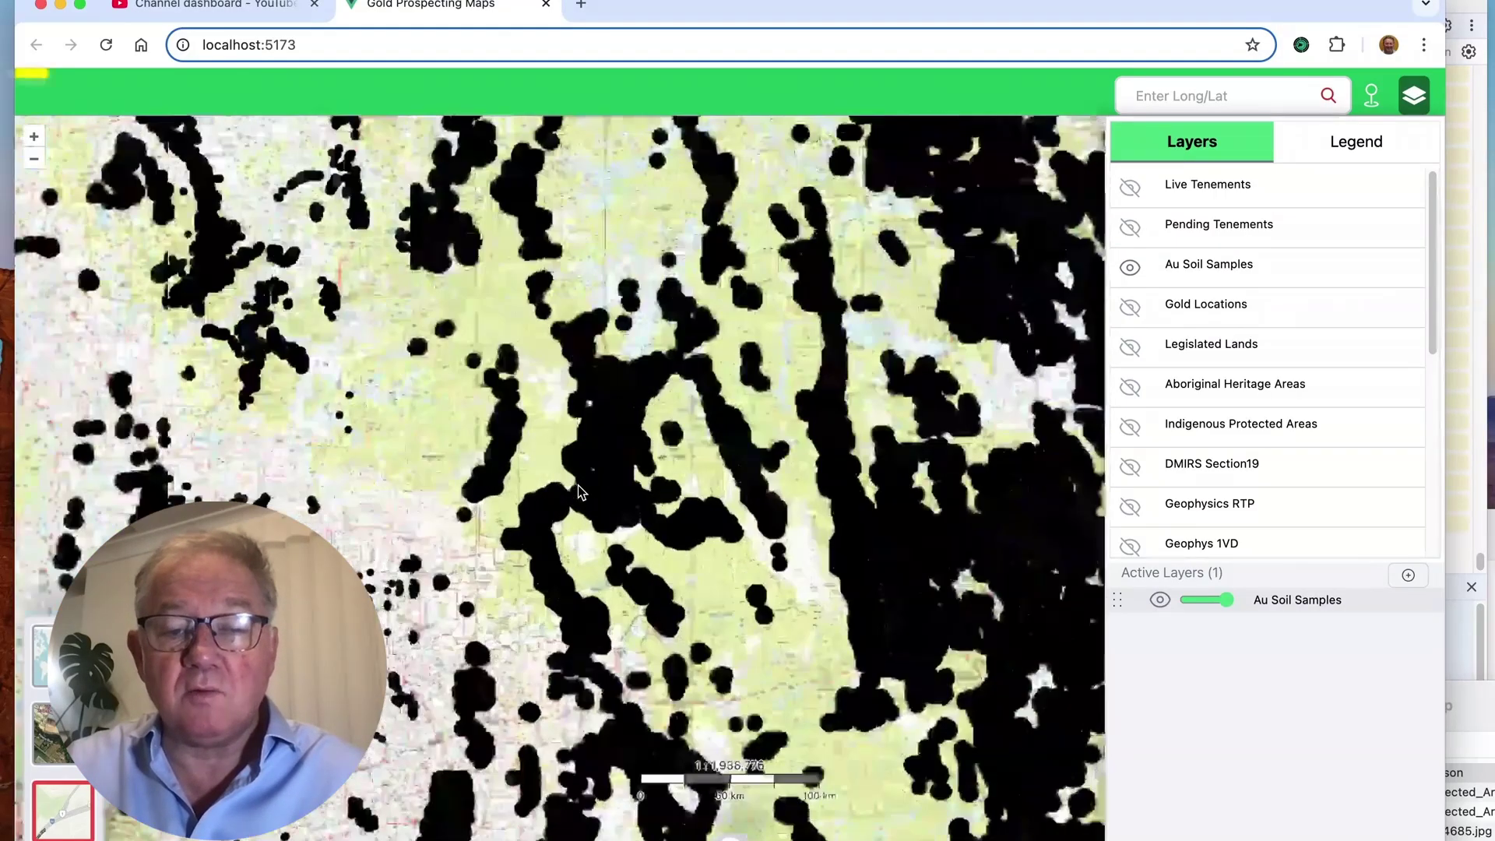
scroll(578, 484, down, 2)
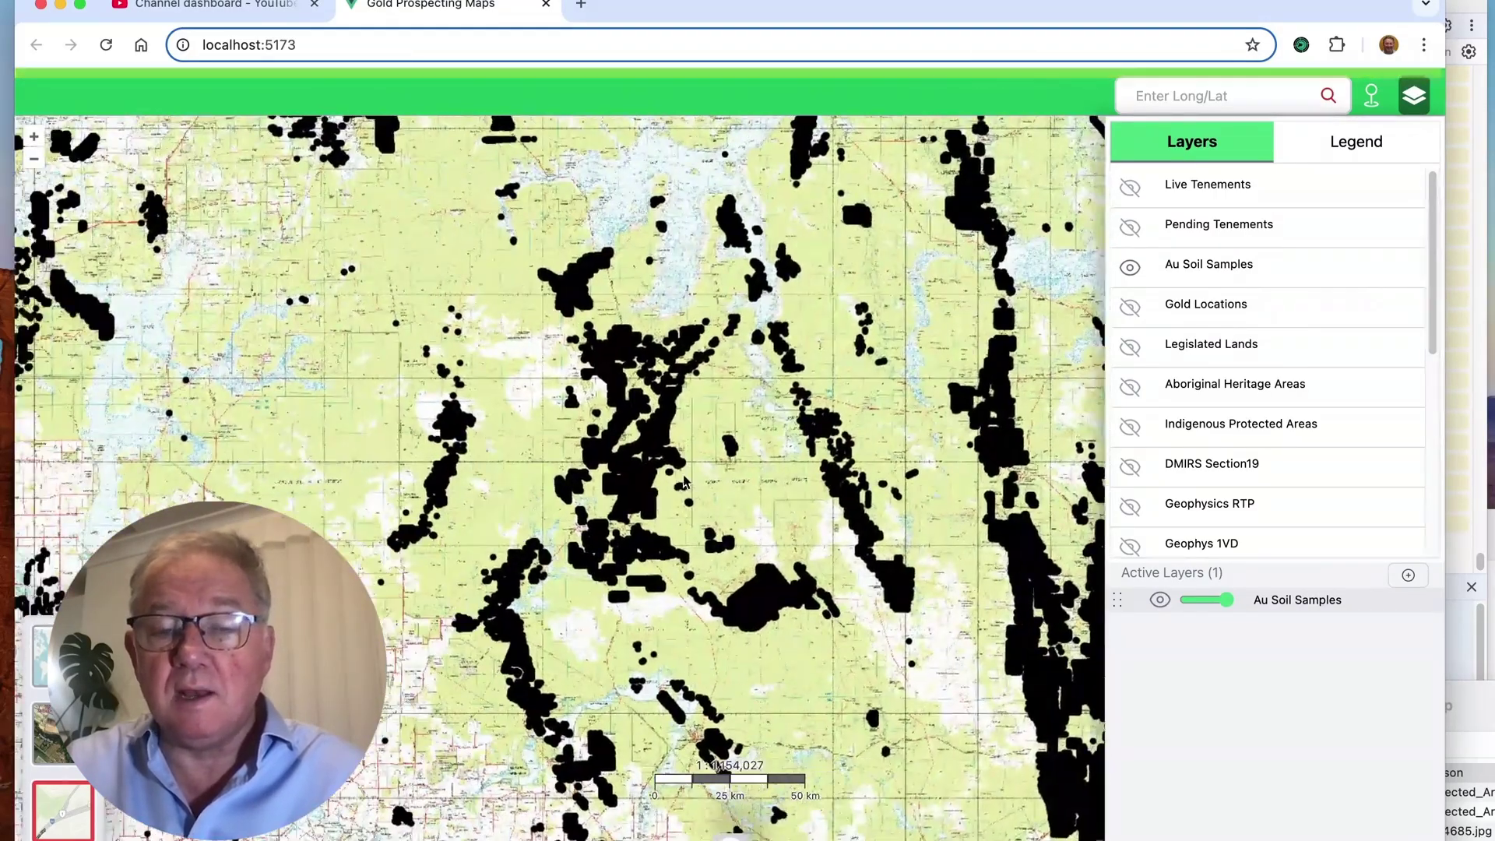
scroll(685, 474, down, 3)
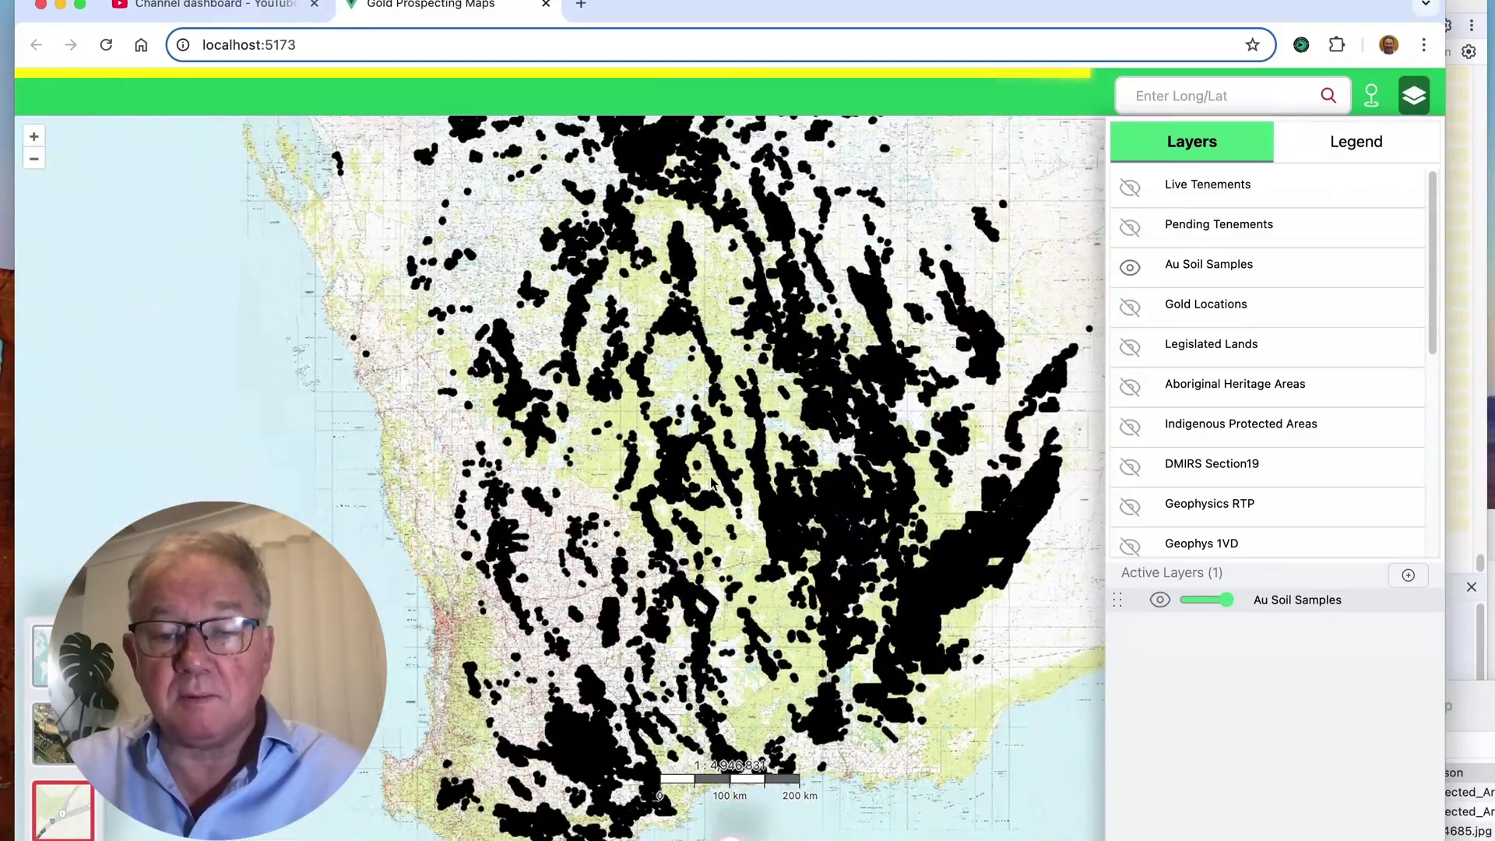
scroll(689, 467, down, 1)
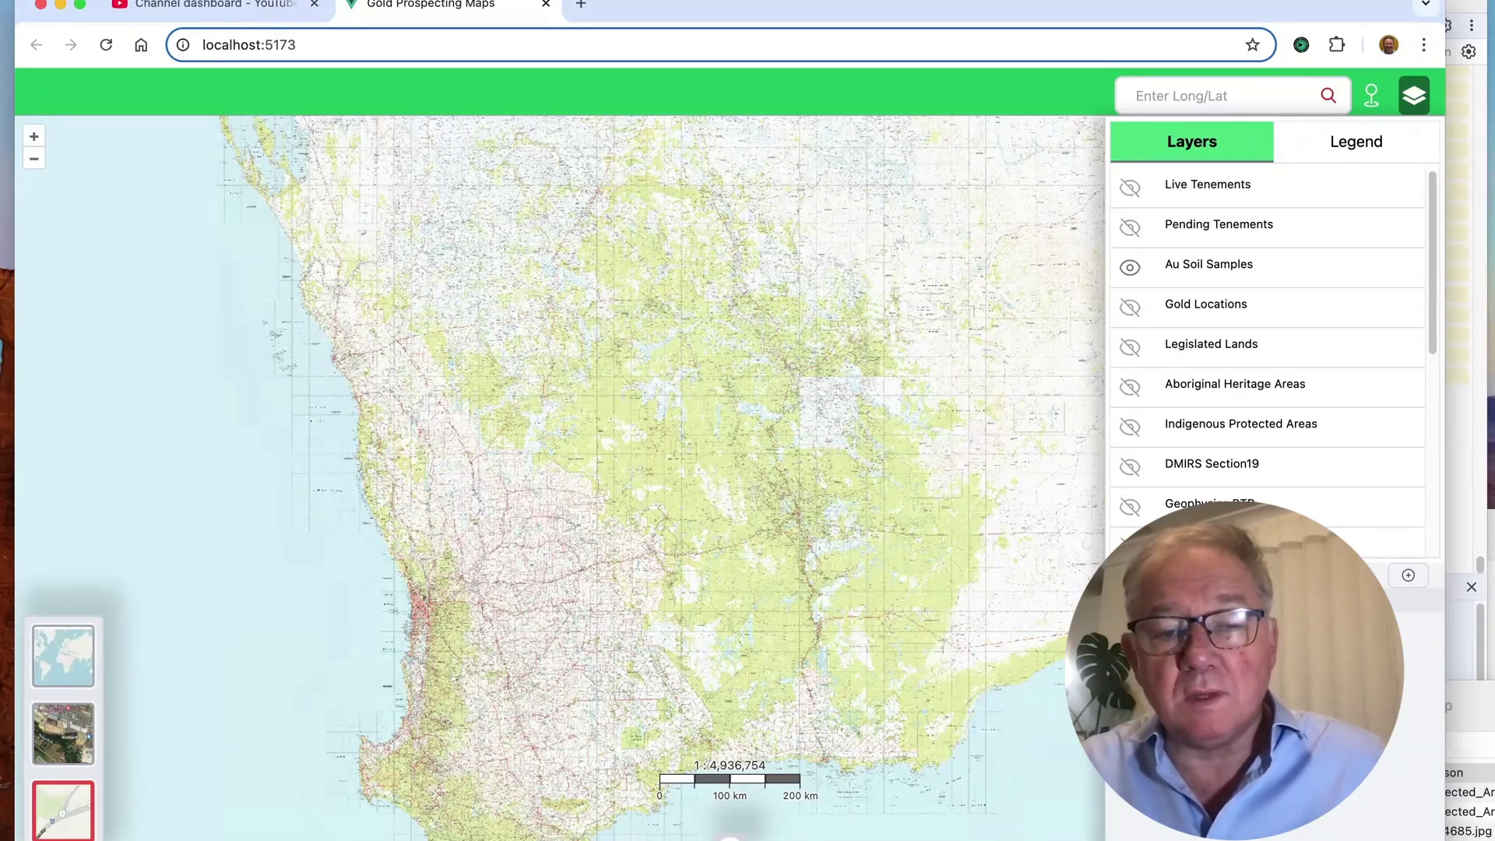
Step: Switch the basemap to satellite imagery and view the southwest coast and the inland area to its northeast
click(69, 736)
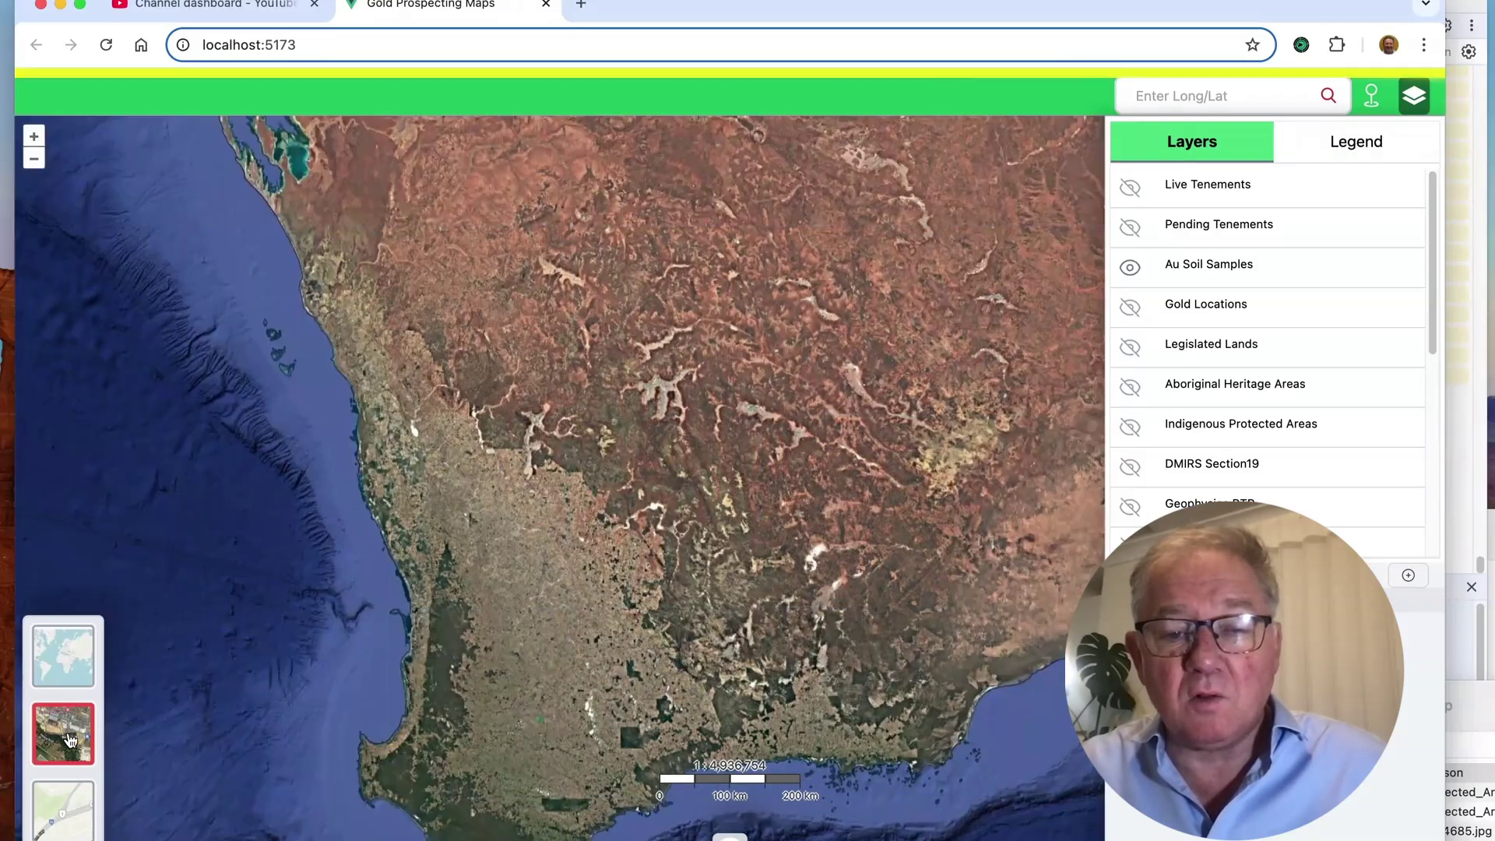
drag(222, 713, 259, 602)
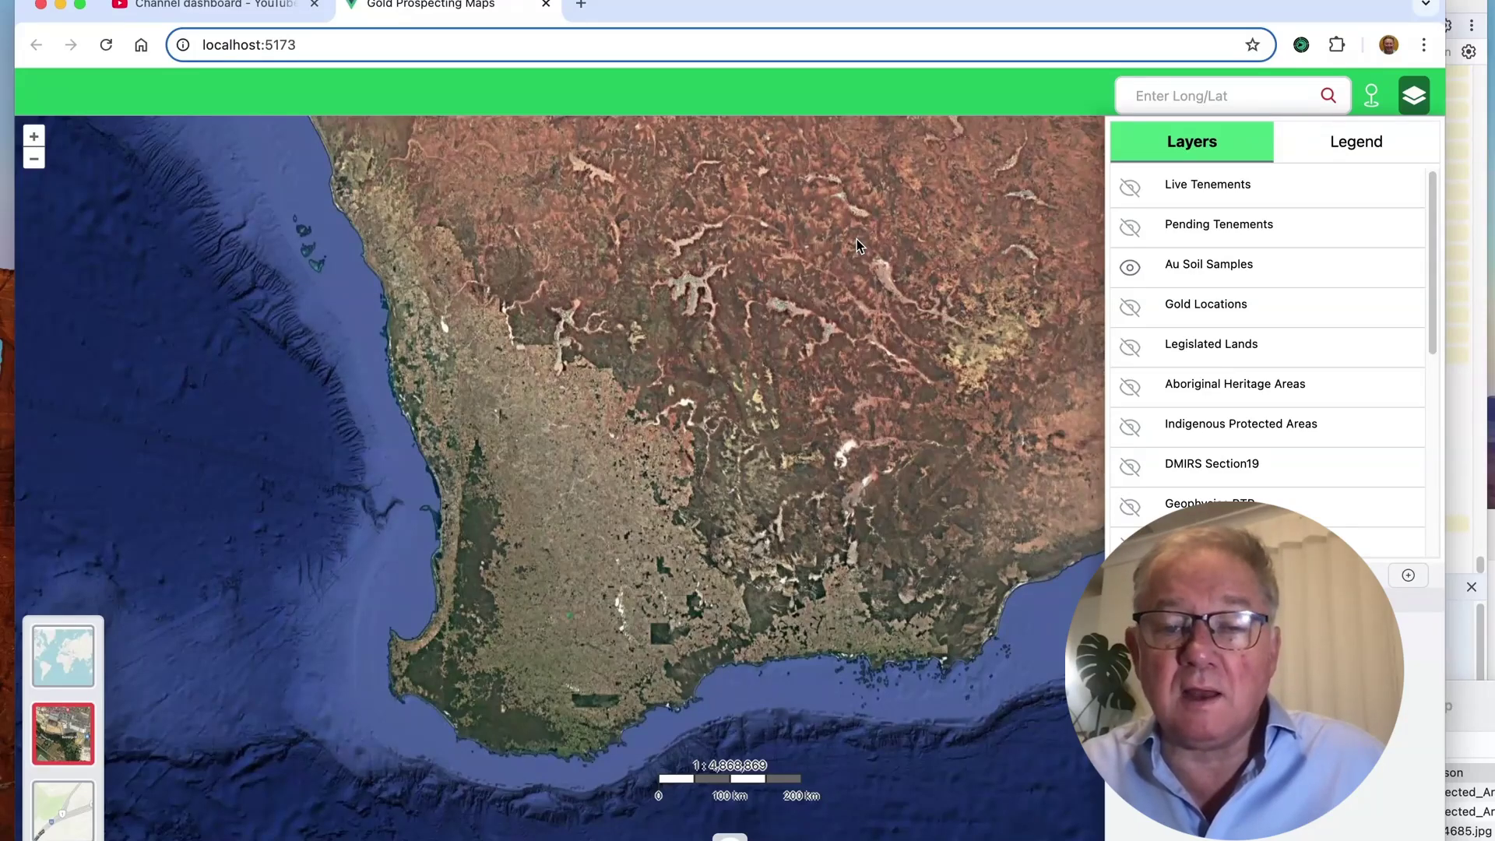
drag(871, 305, 735, 452)
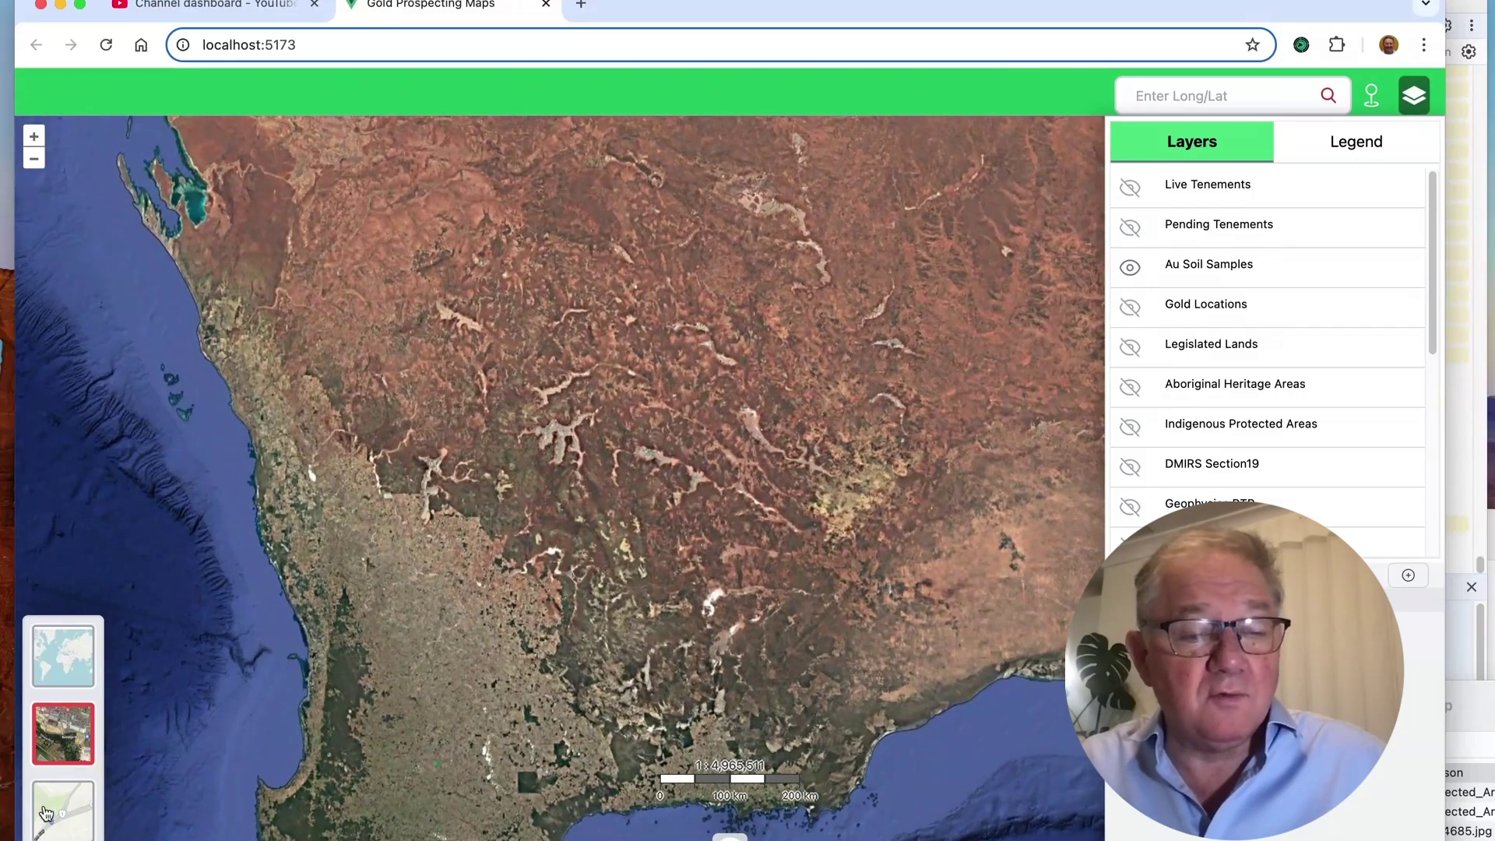
Step: Switch the basemap to the topographic map and inspect the roads and mines around Southern Cross
click(66, 821)
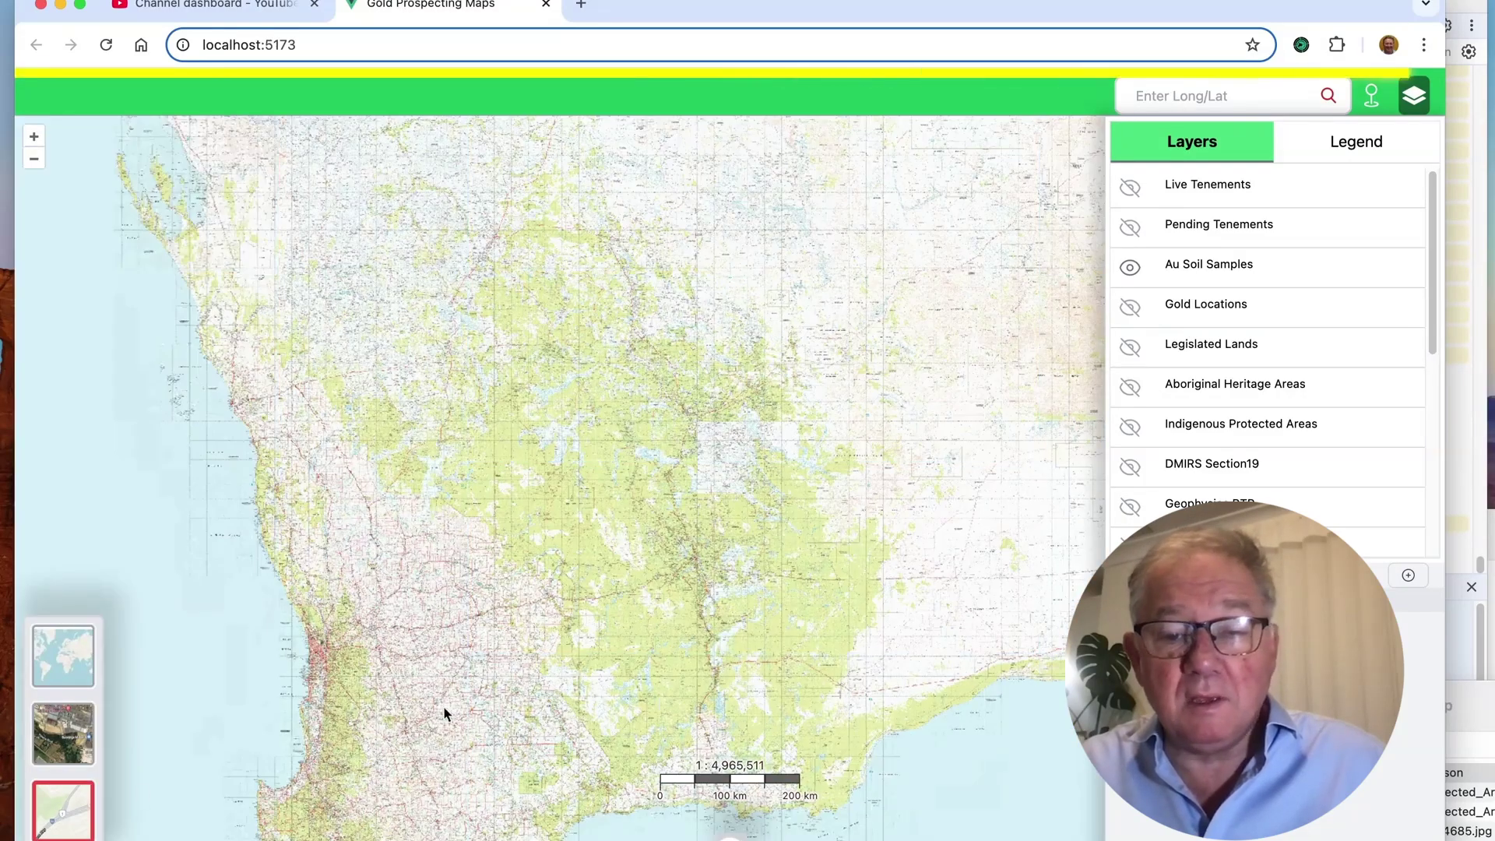
scroll(548, 594, up, 5)
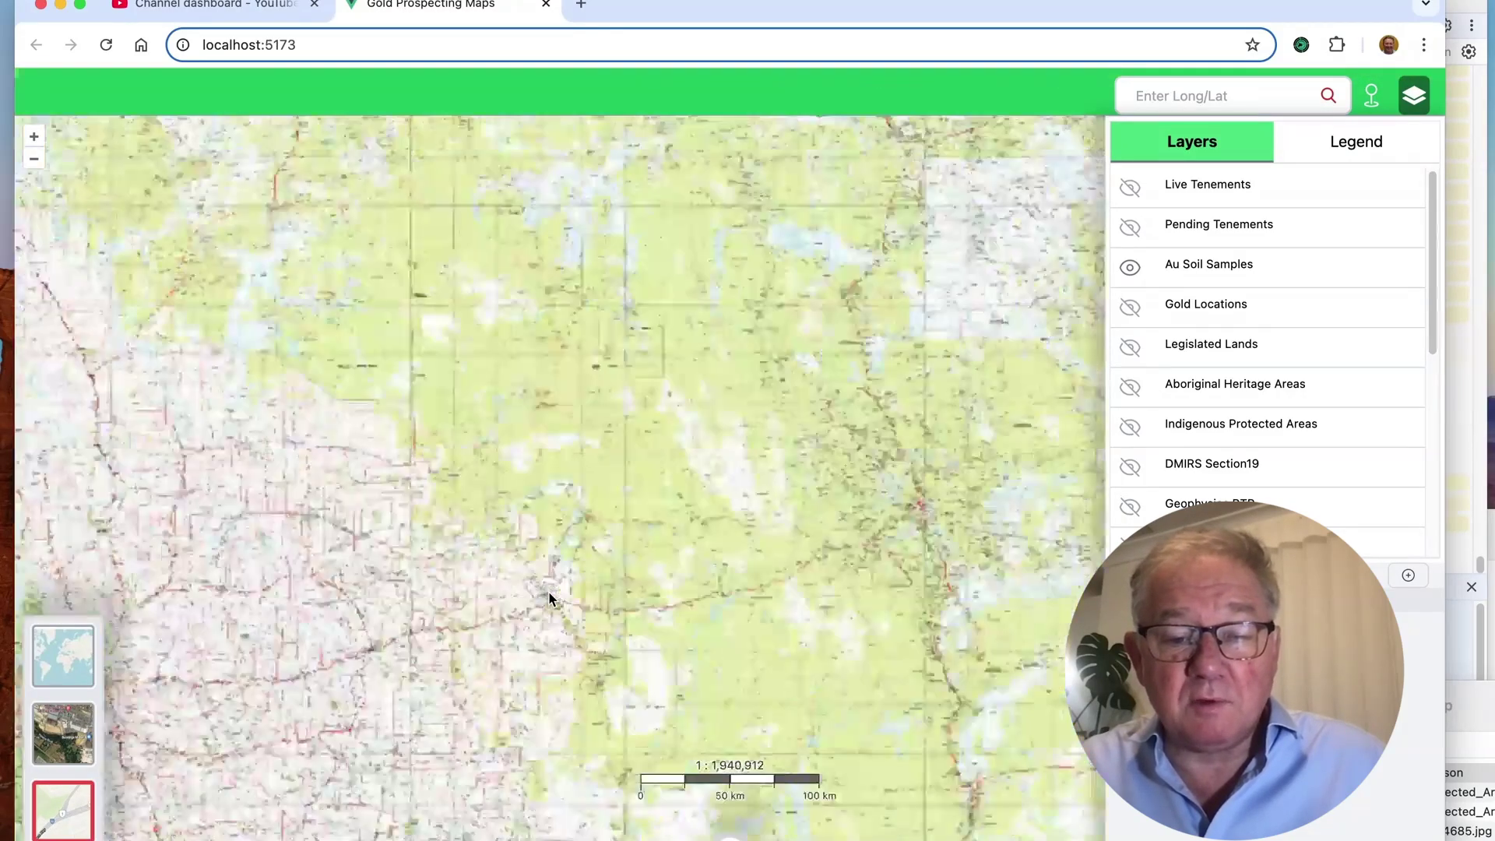
scroll(548, 619, up, 3)
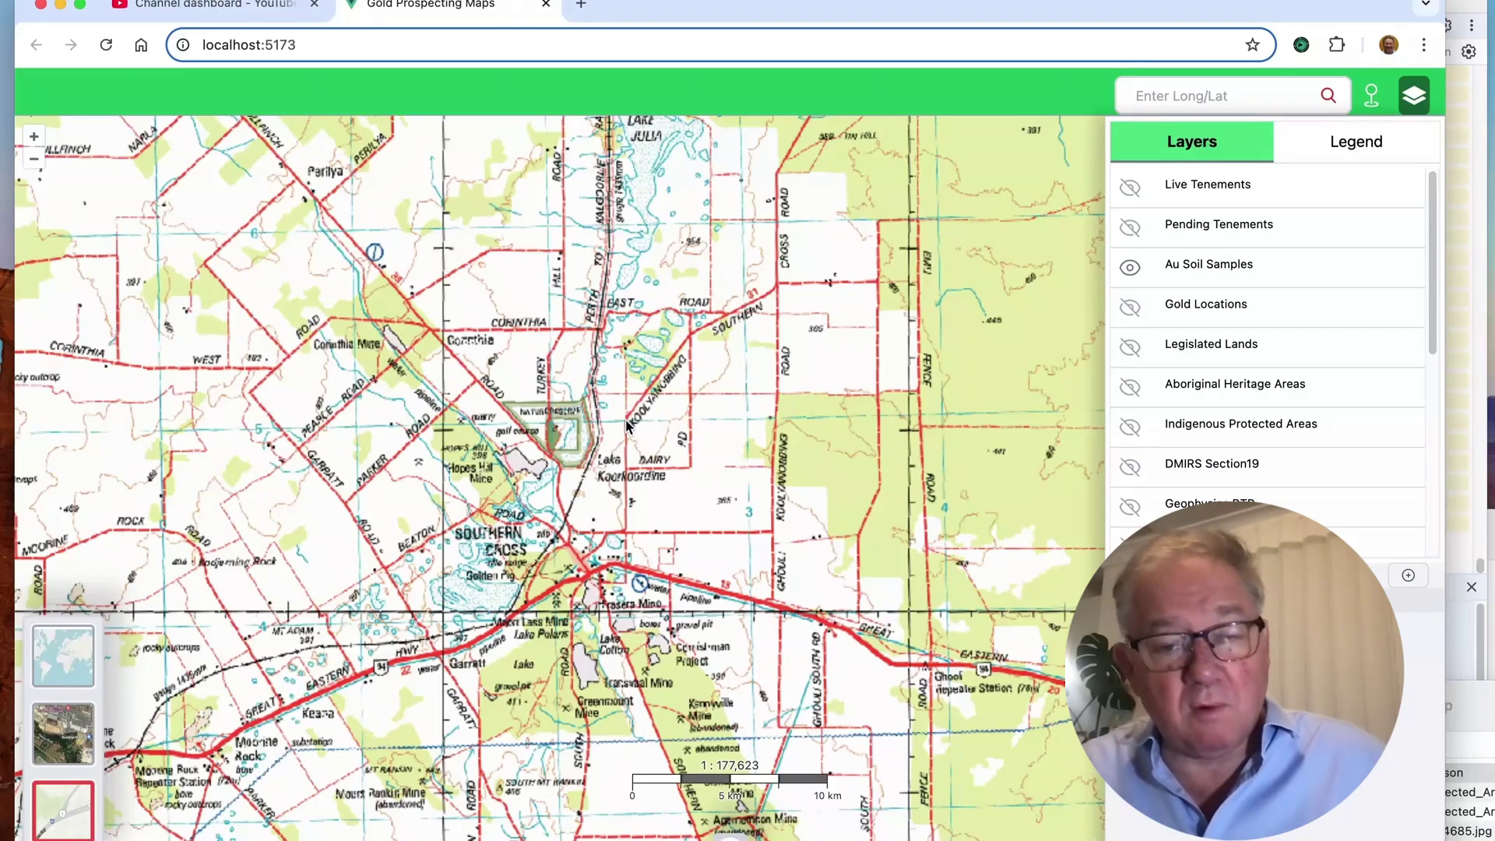
scroll(626, 424, down, 1)
scroll(627, 424, down, 4)
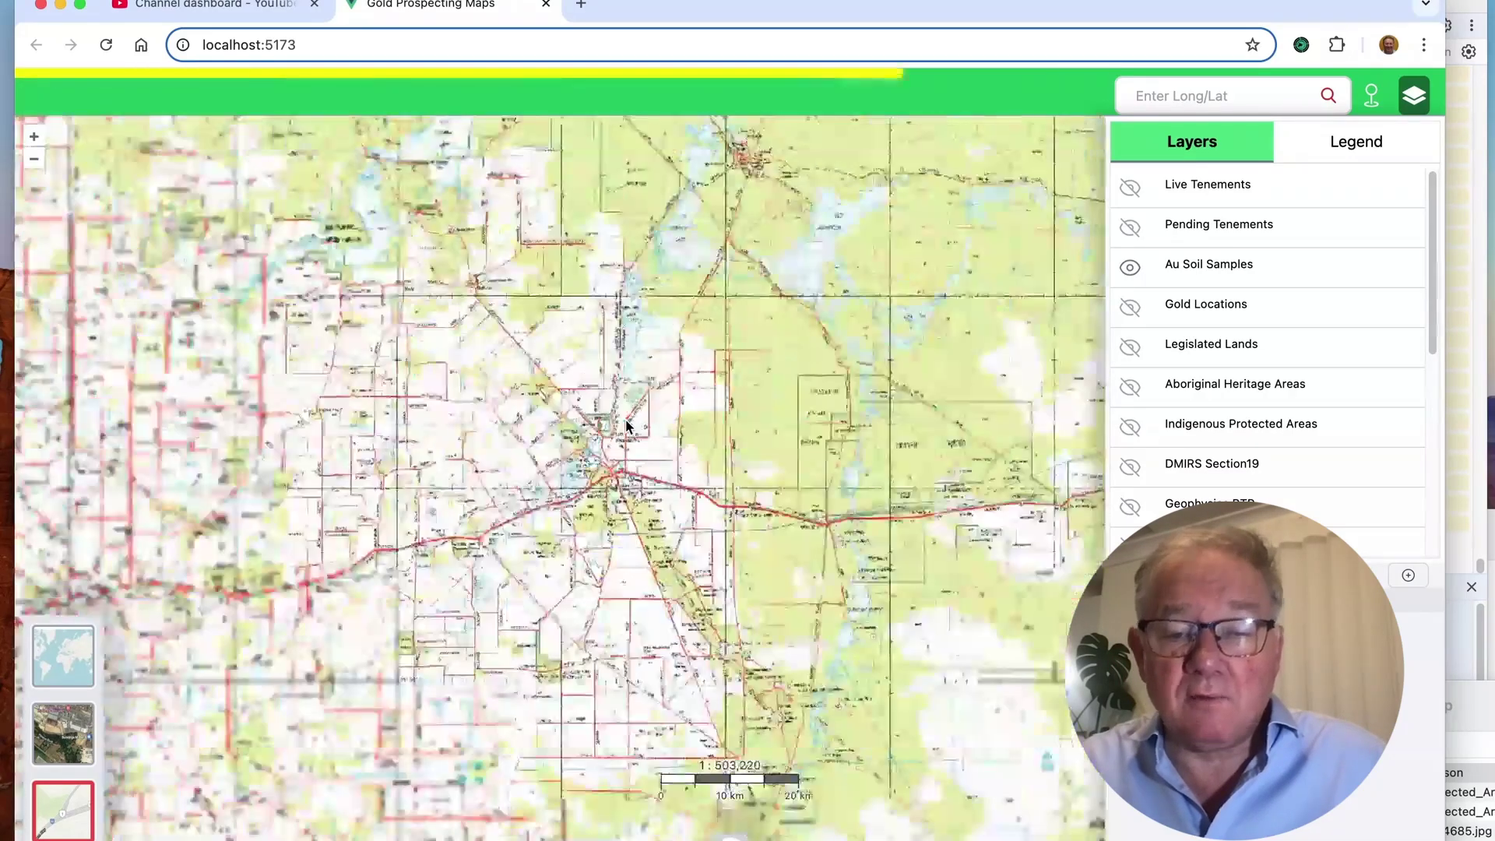
scroll(627, 424, down, 3)
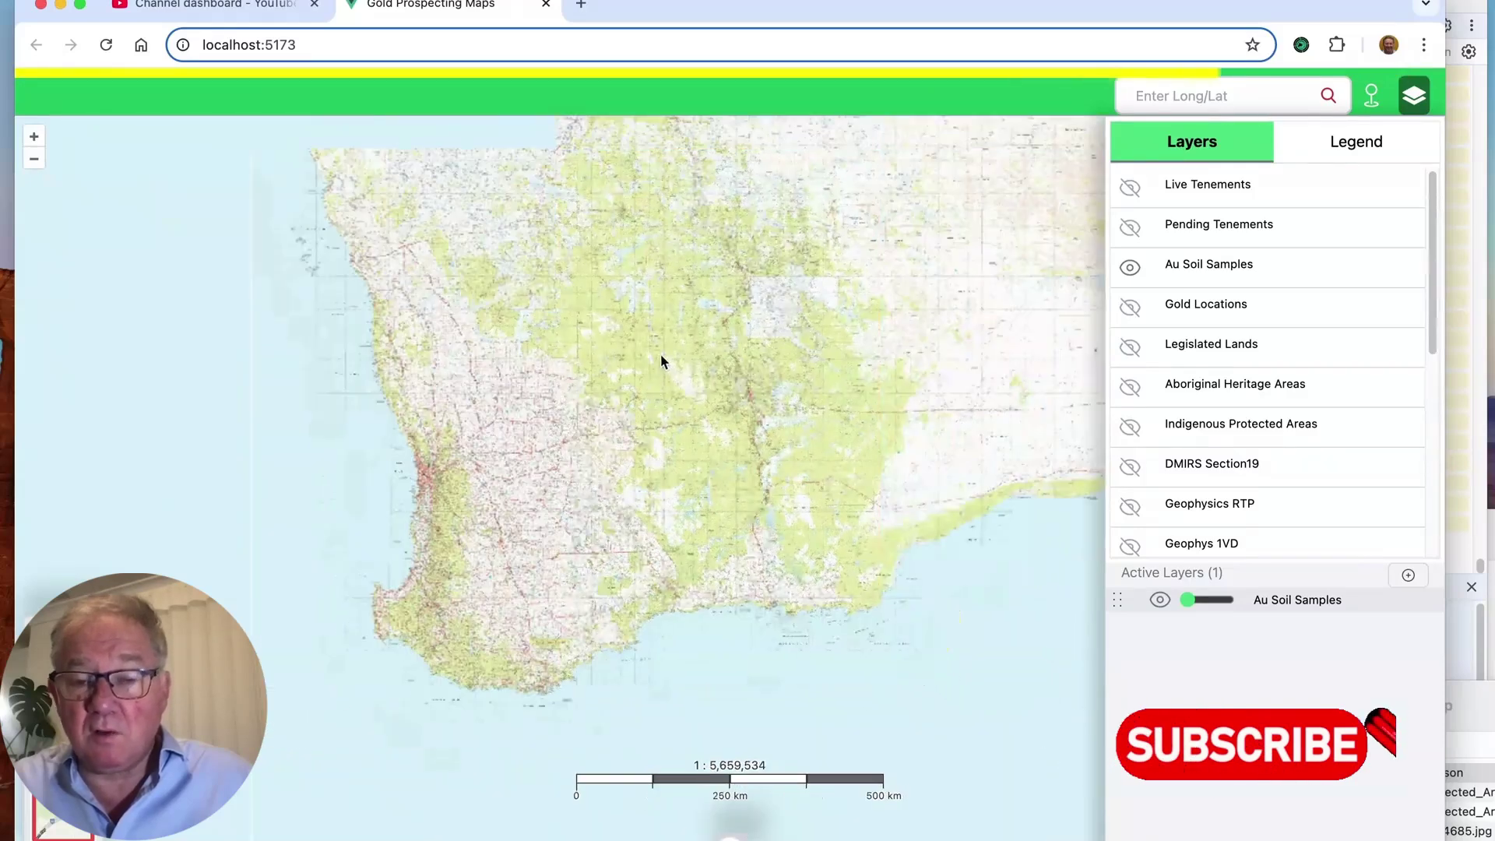
Step: Turn on the Indigenous Protected Areas layer and examine its areas across central and western Australia
drag(659, 357, 574, 464)
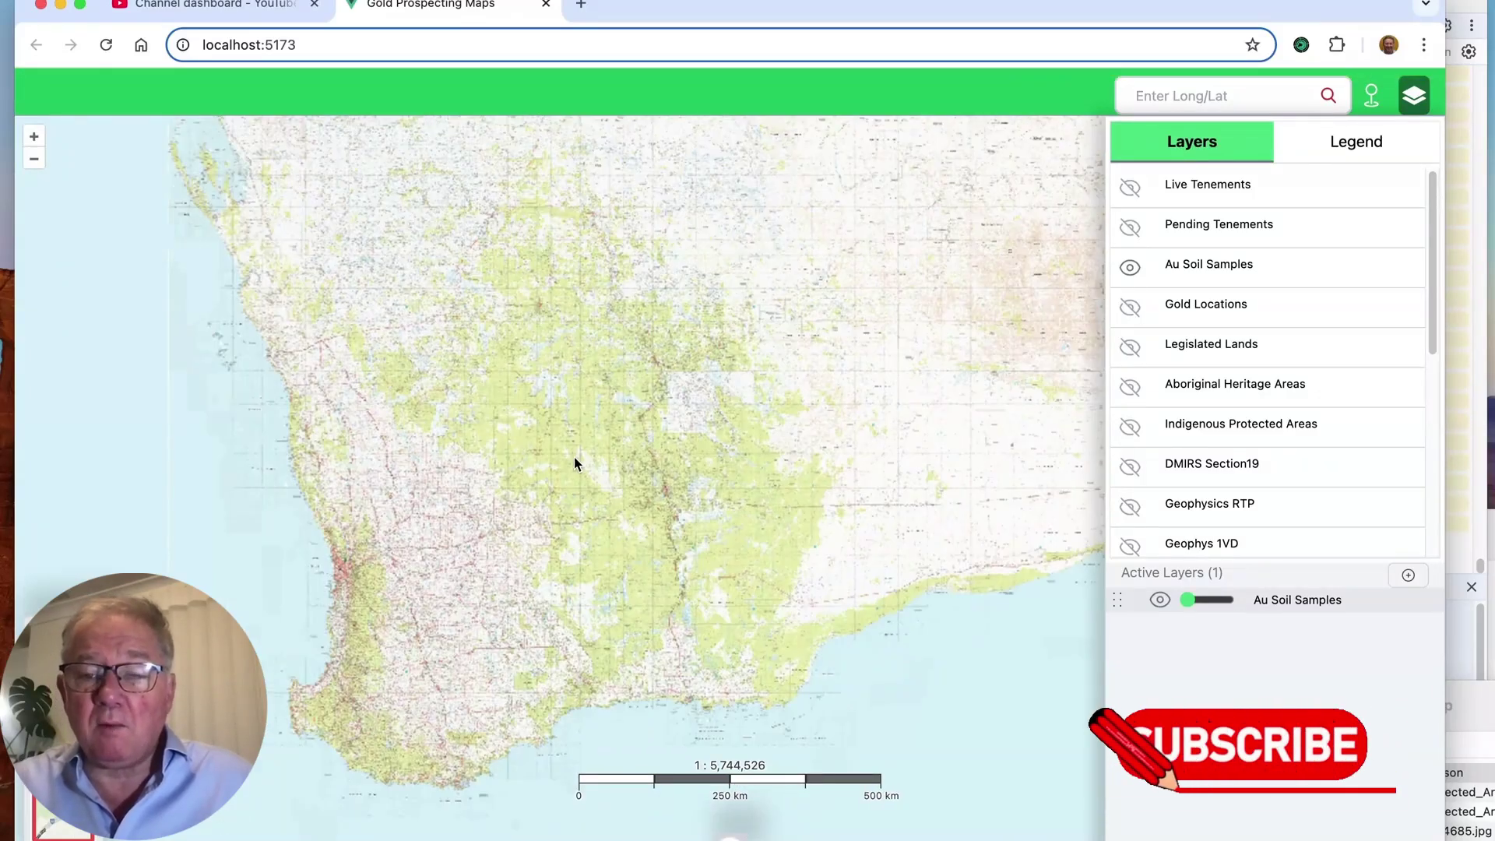
scroll(574, 464, down, 1)
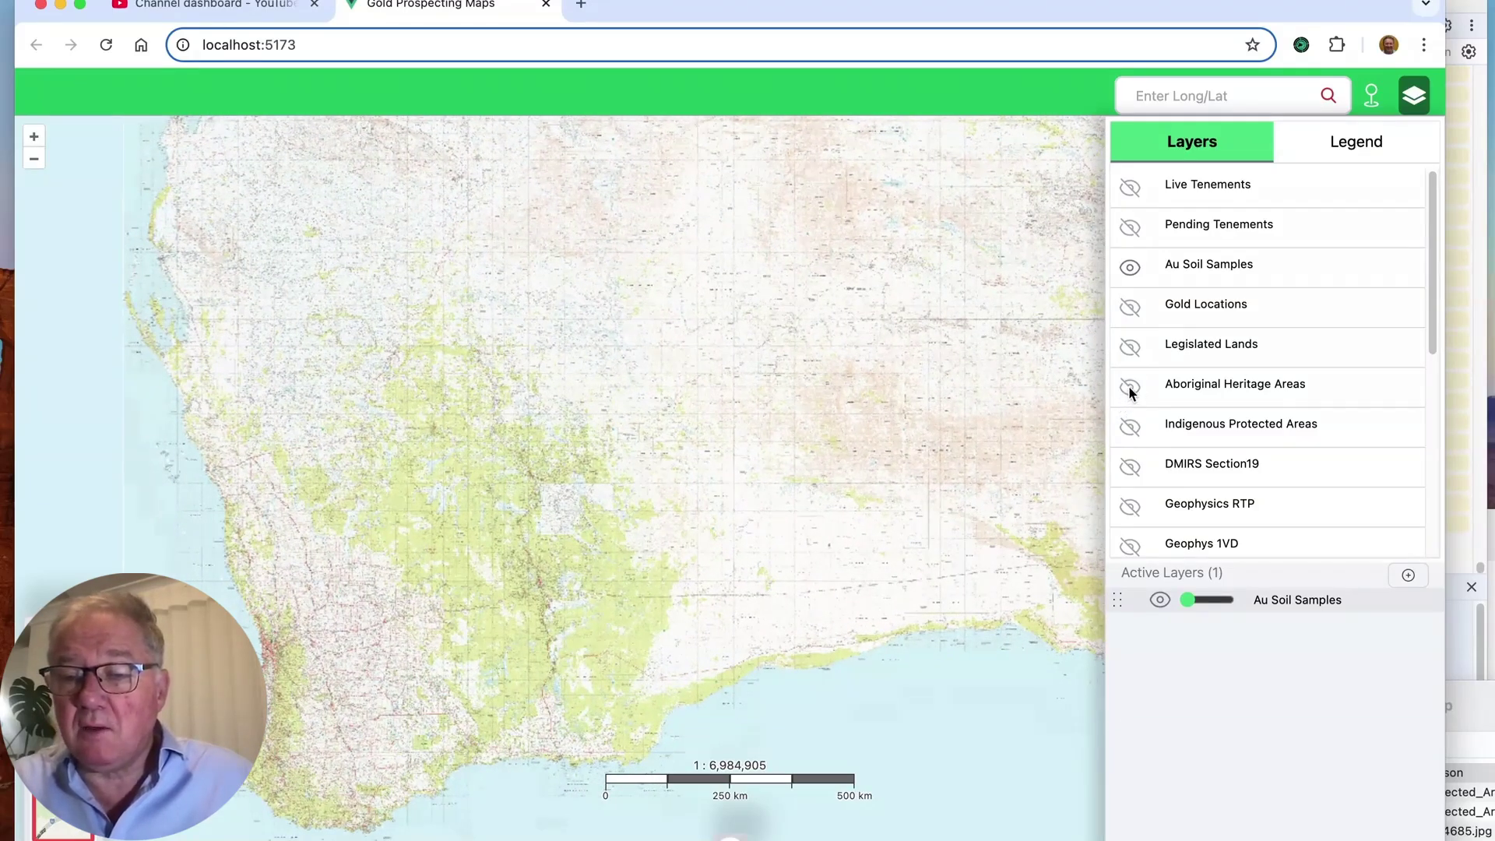
click(1129, 428)
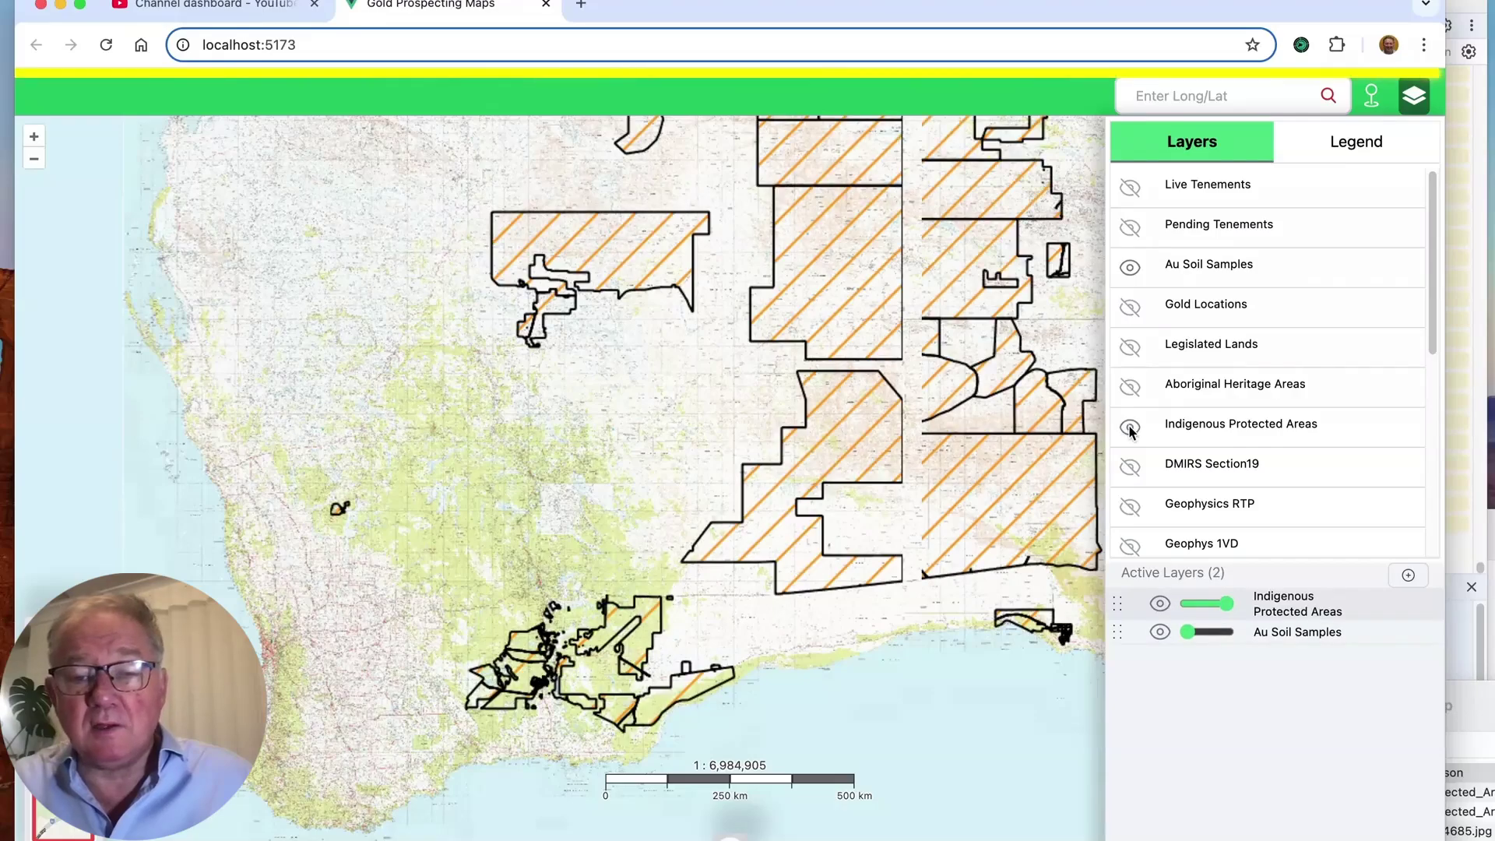
drag(692, 404, 582, 693)
scroll(761, 420, up, 3)
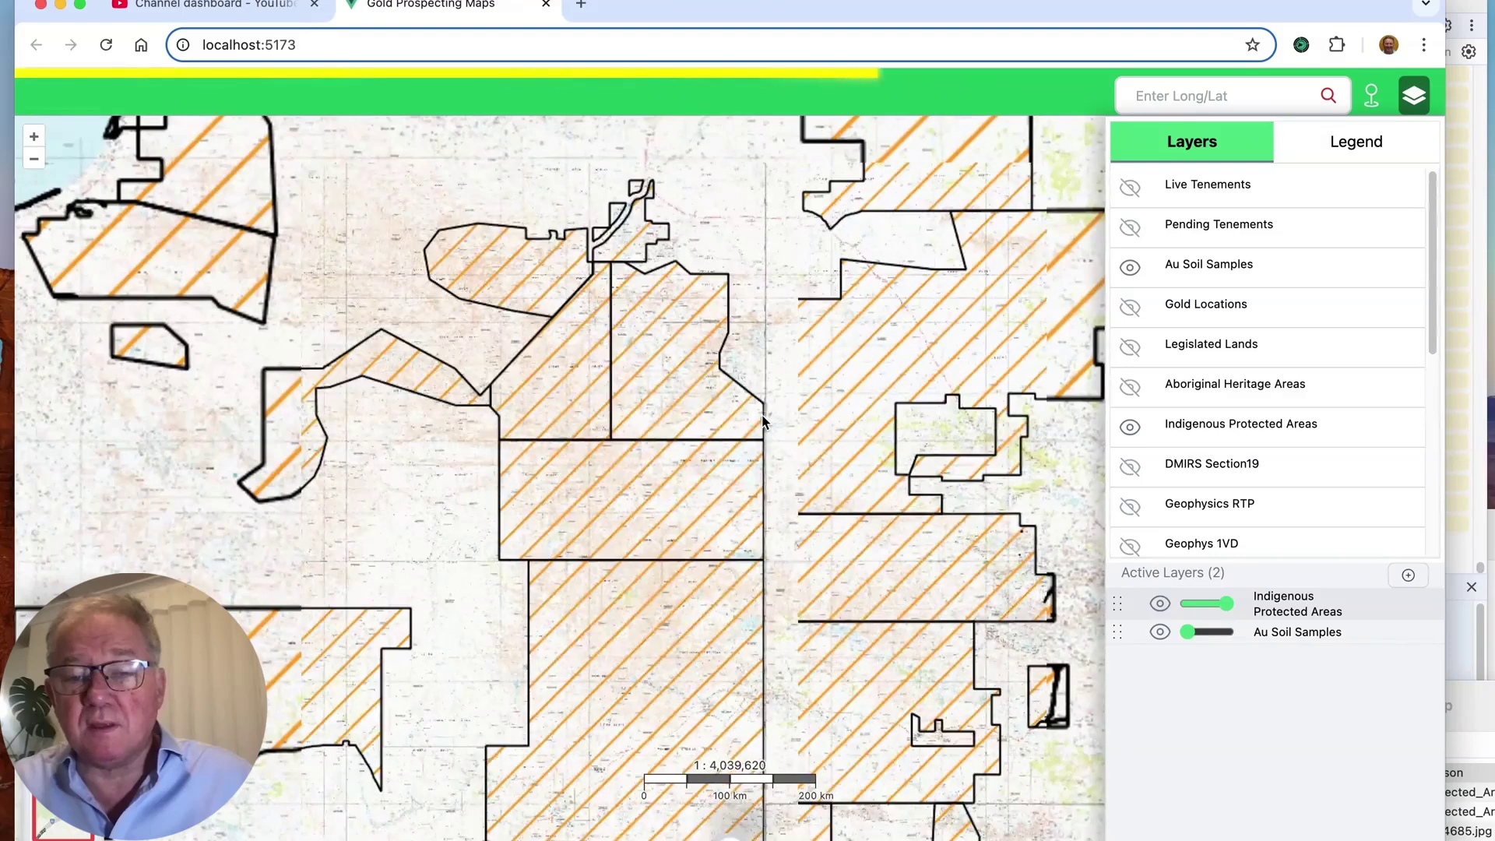
scroll(422, 480, down, 3)
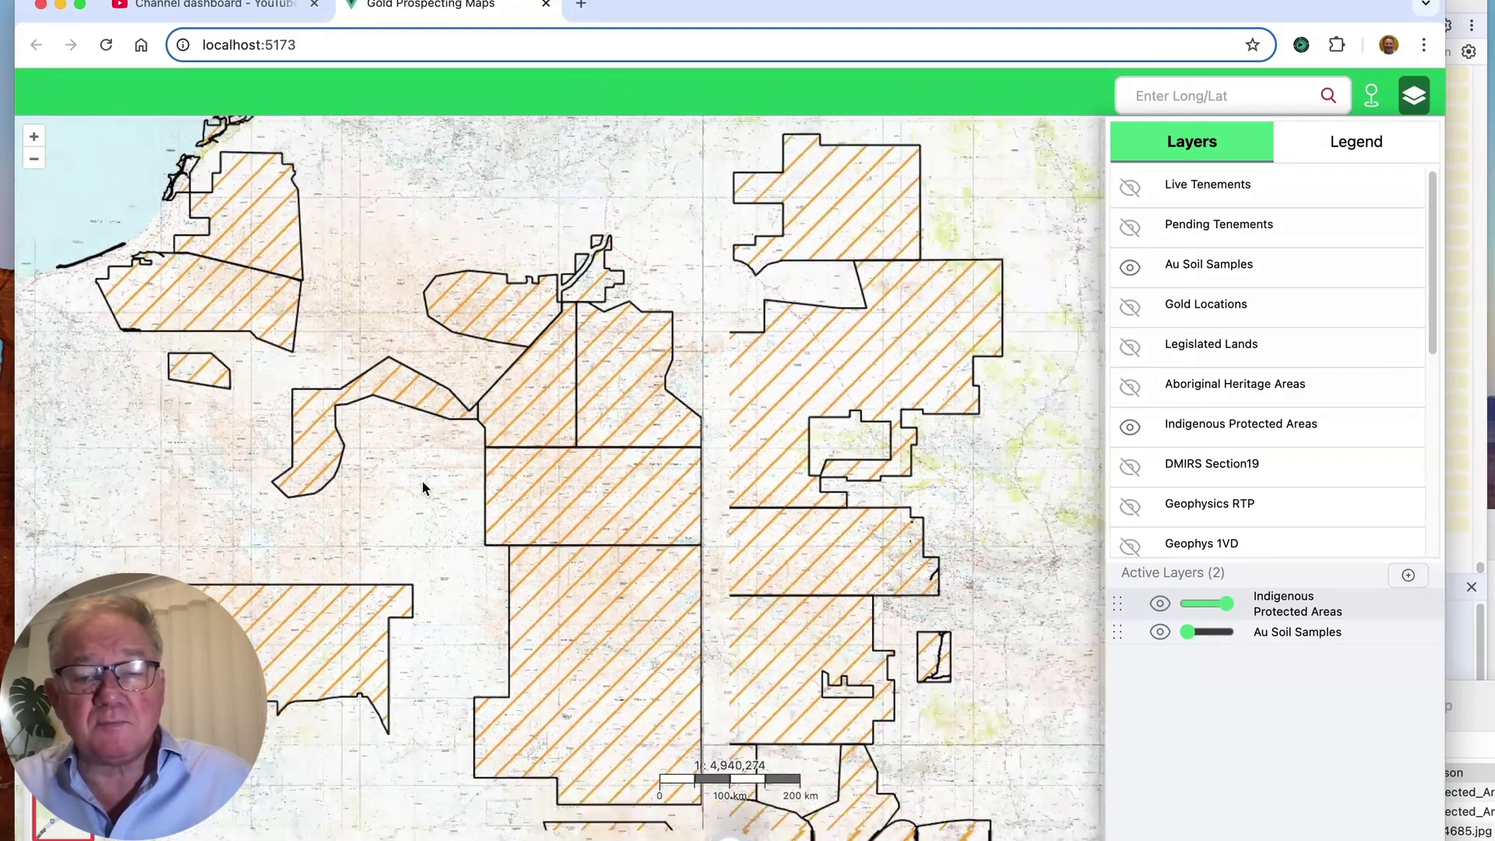
drag(424, 488, 593, 482)
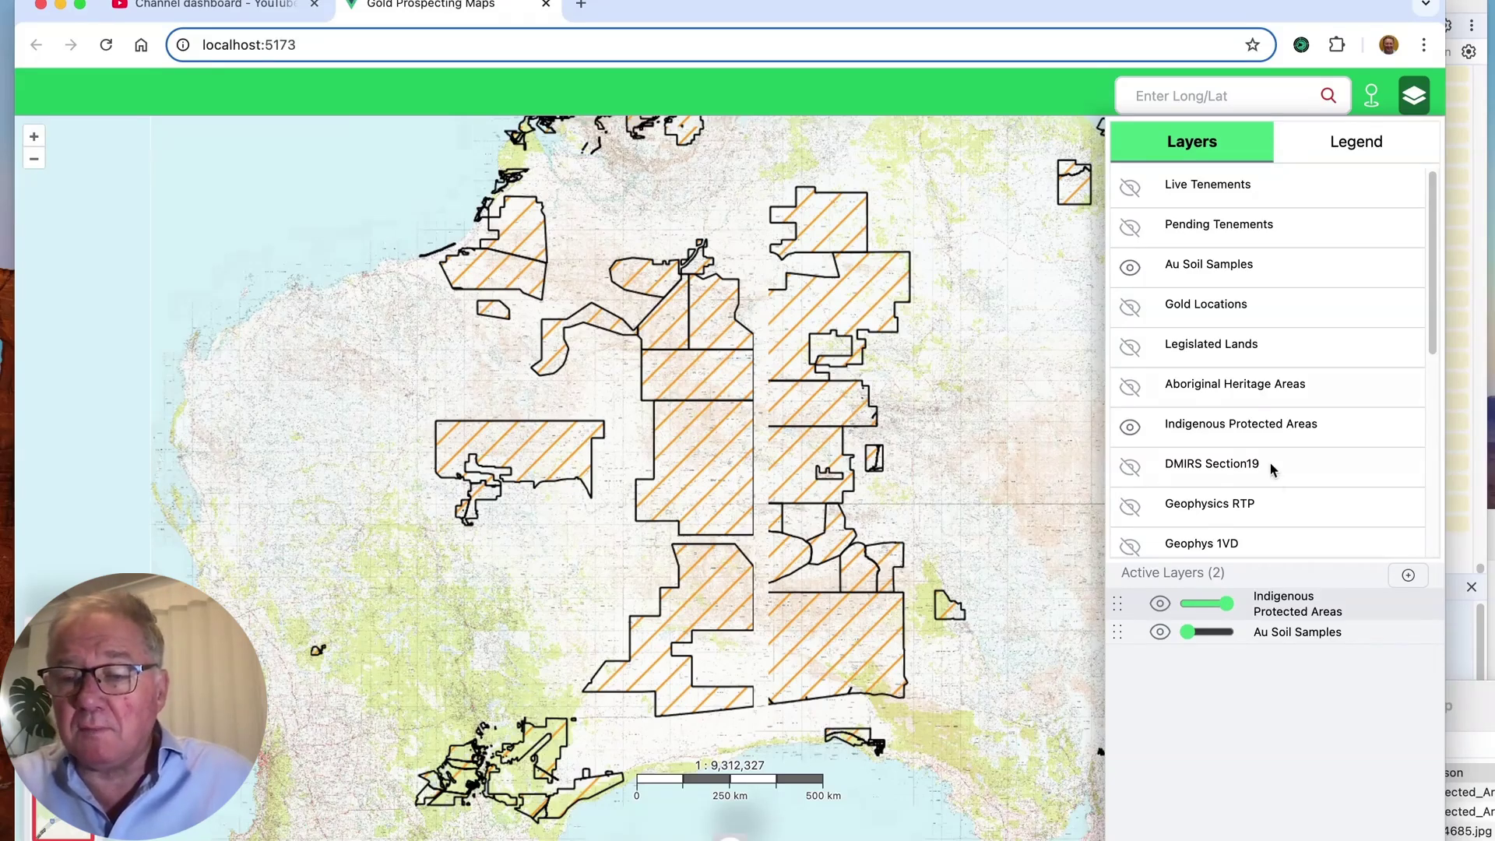
Step: Turn on the Aboriginal Heritage Areas, DMIRS Section19, Legislated Lands and Live Tenements layers
click(1127, 390)
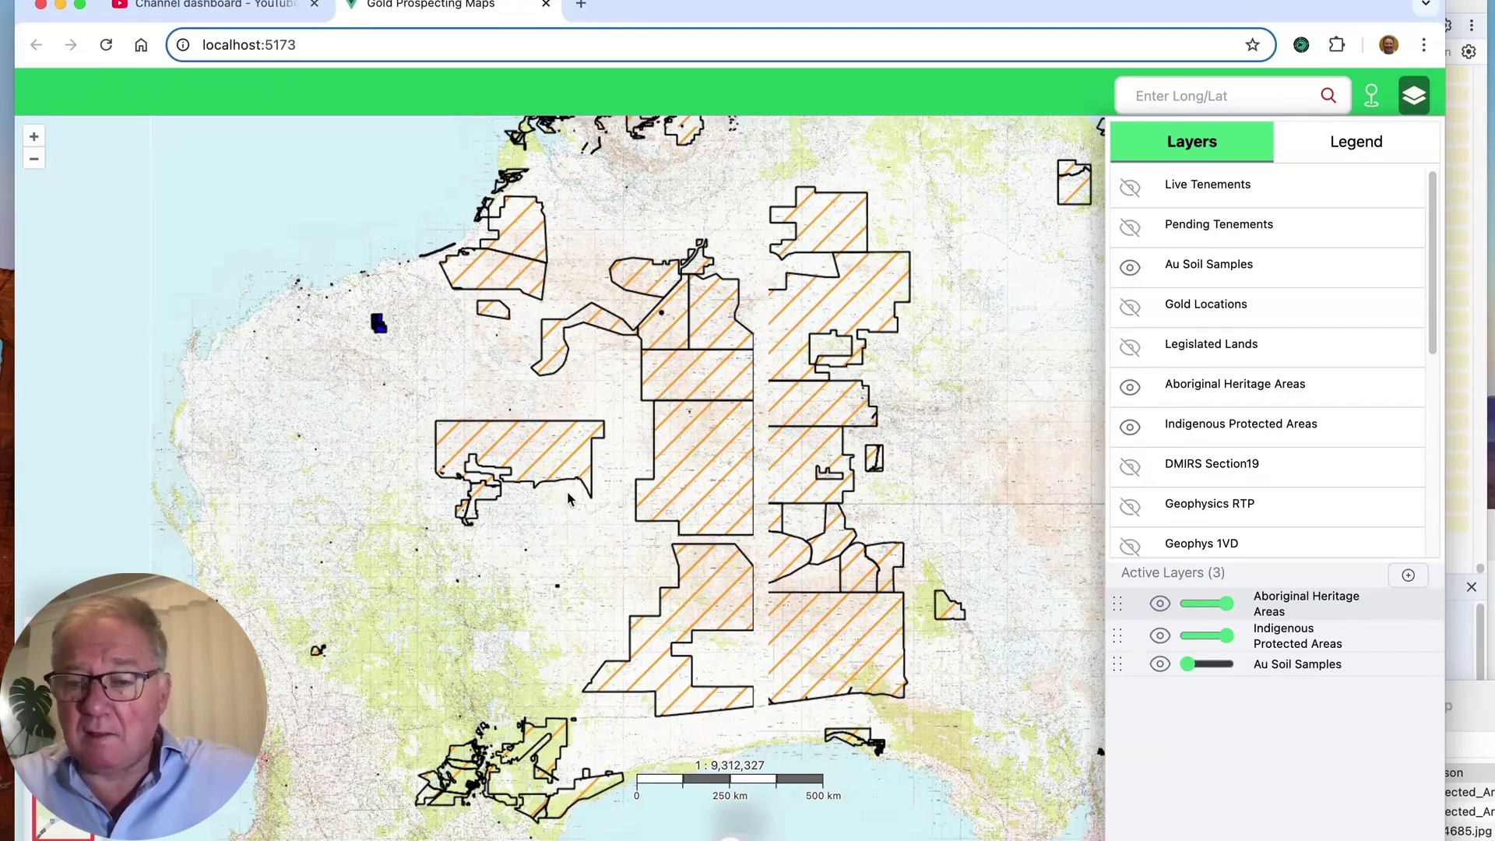
click(1129, 469)
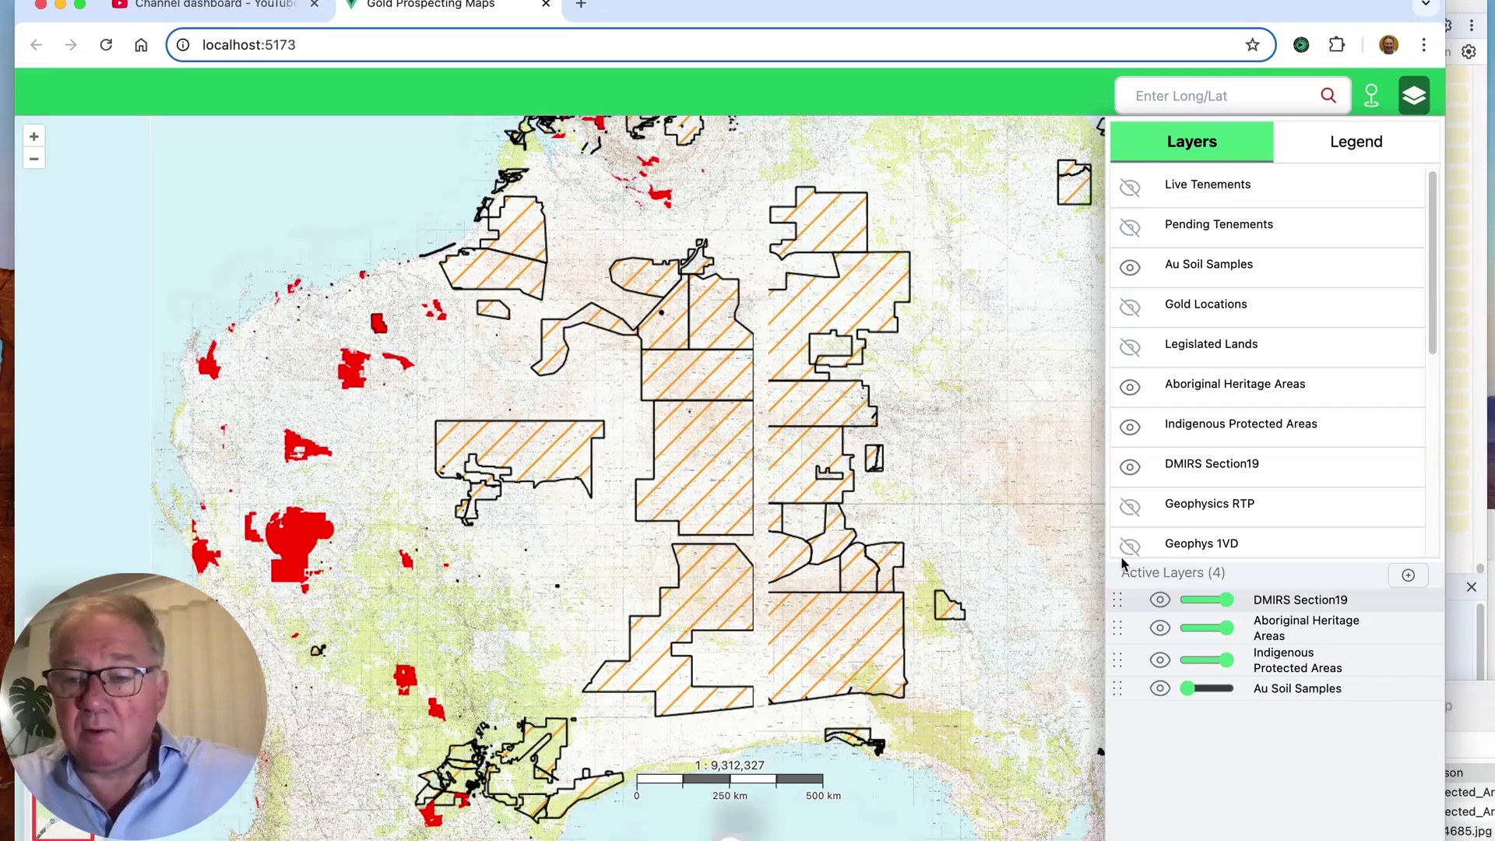
click(1131, 347)
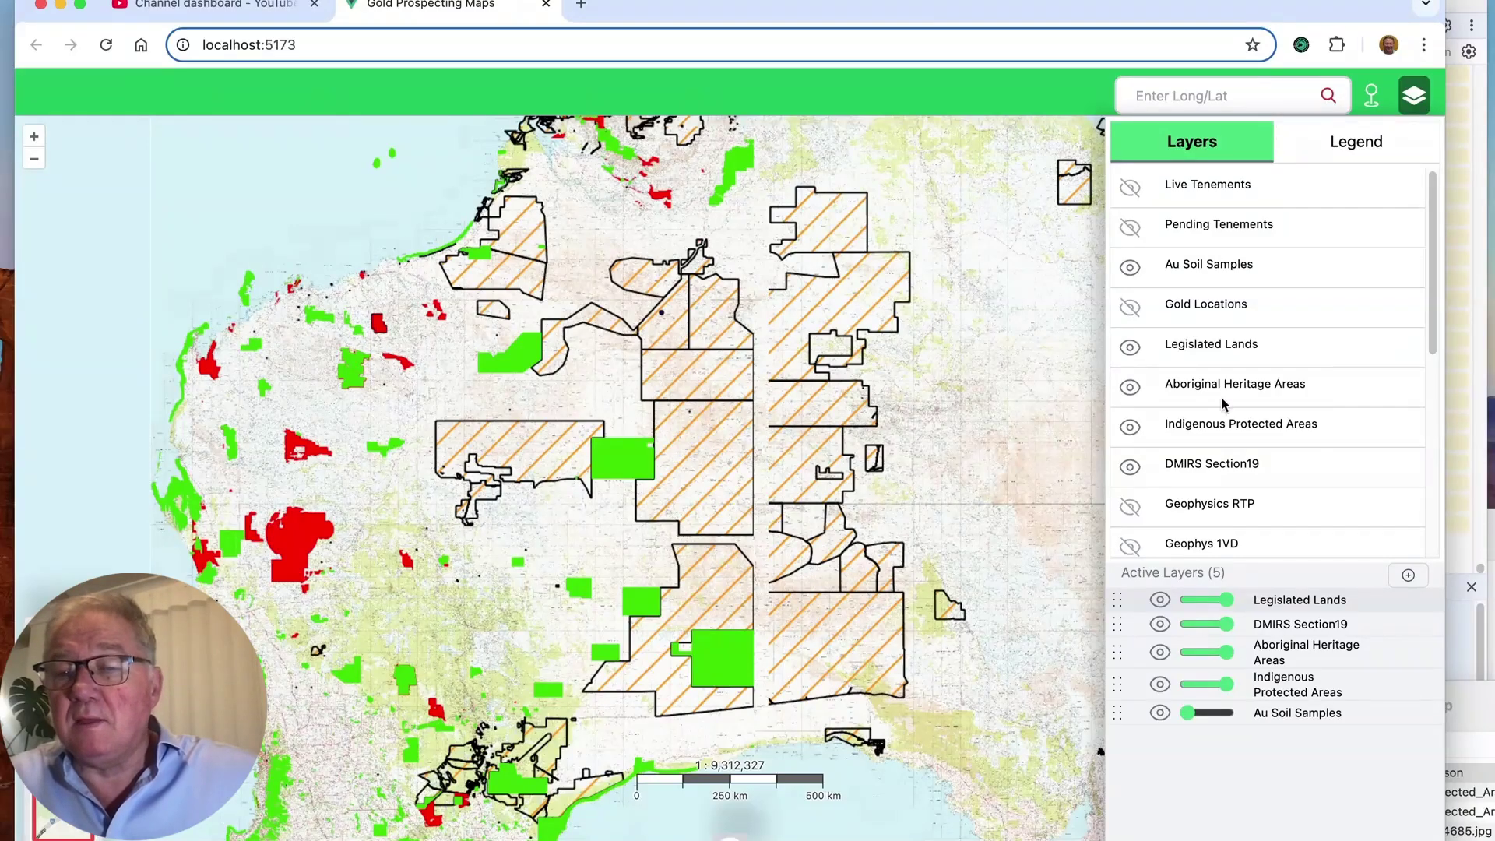
click(1130, 190)
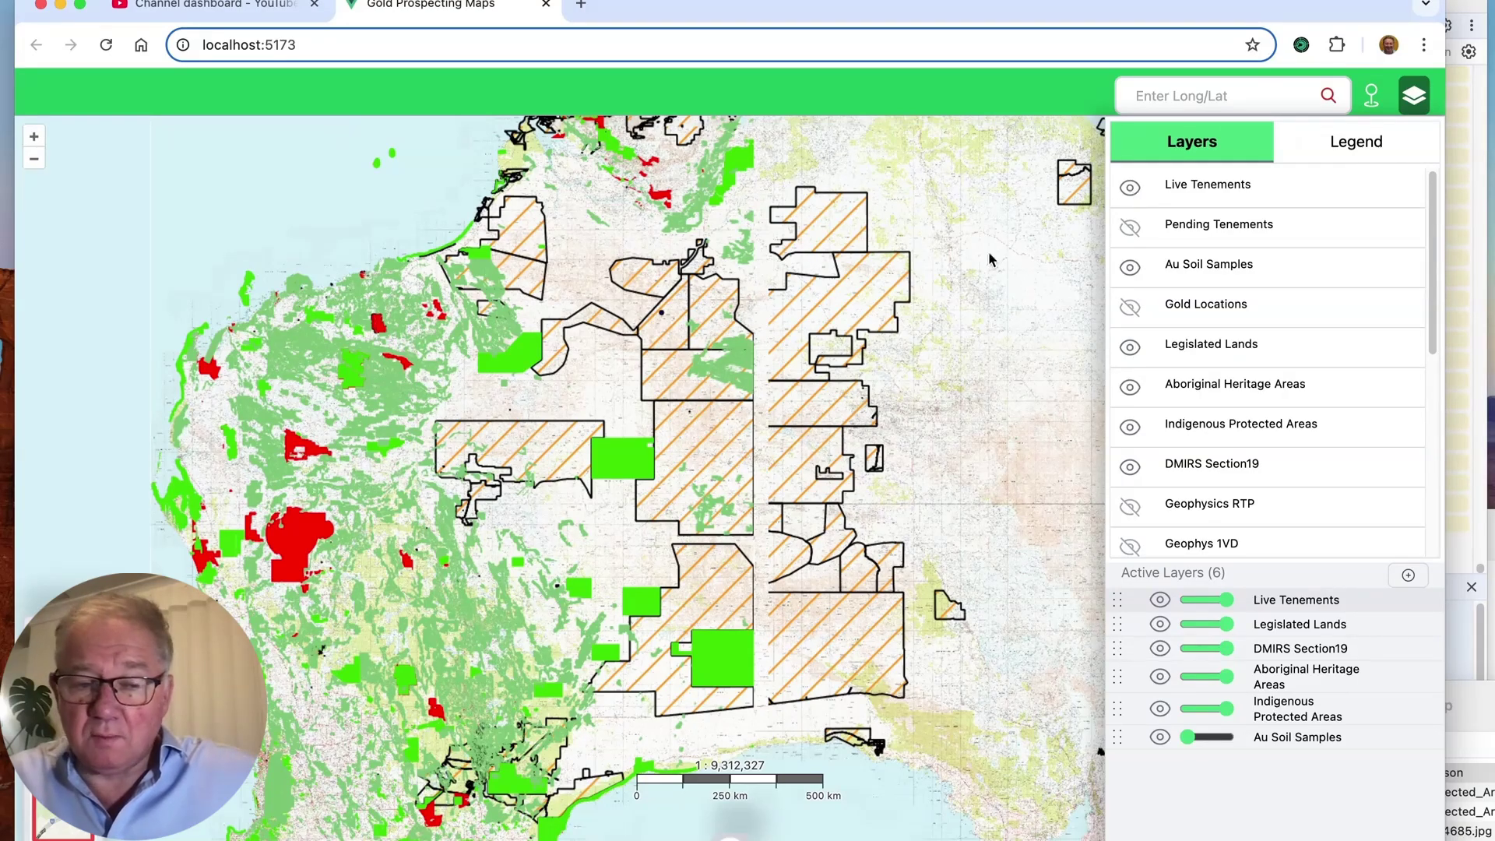
Step: Examine the live tenements and land restriction areas across southern Western Australia, from the southwest coast to the central goldfields
drag(436, 704, 603, 576)
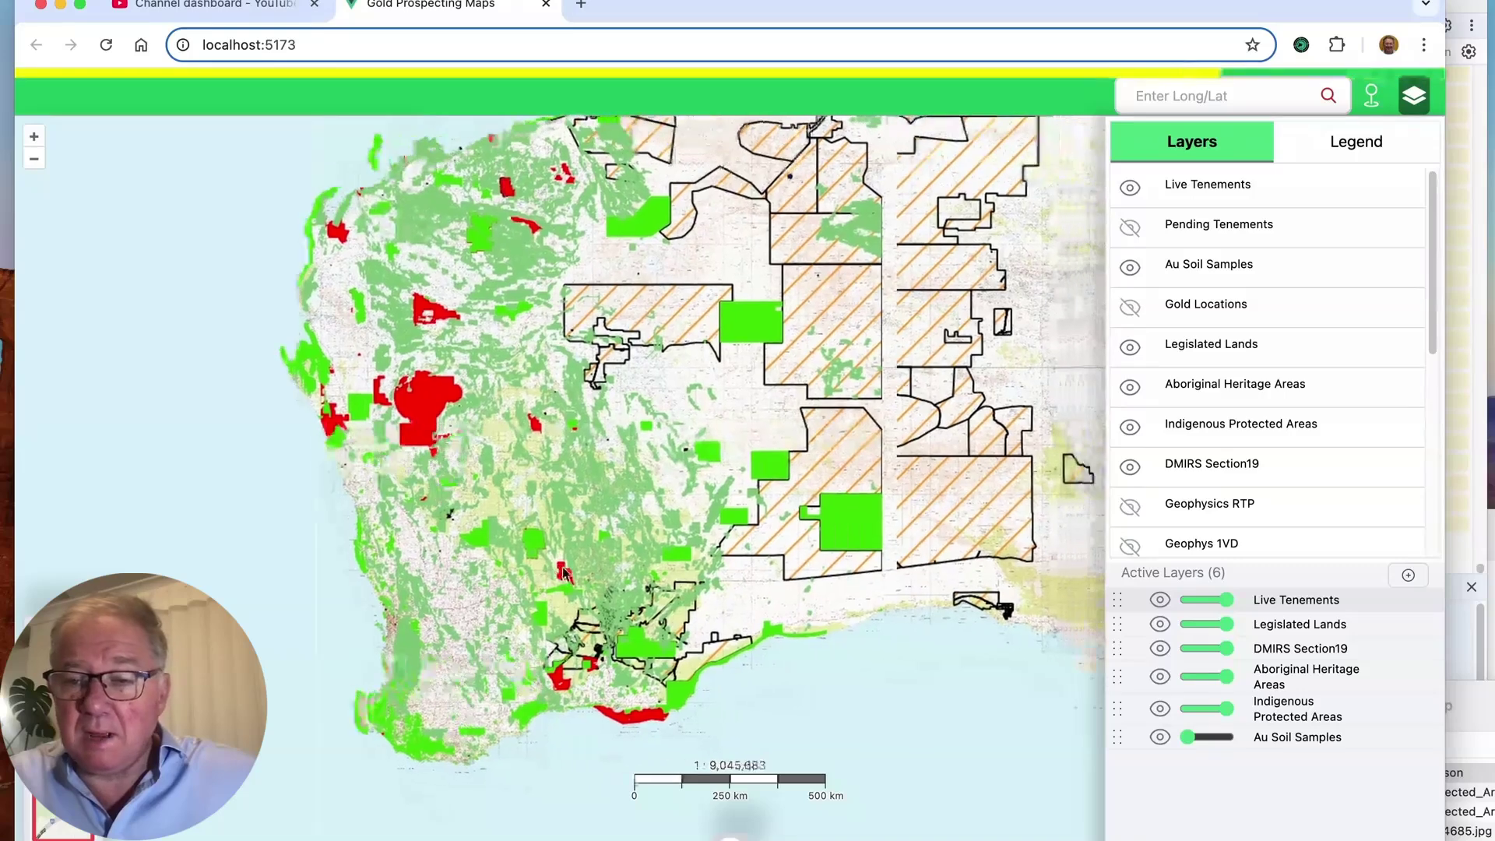
drag(716, 477, 674, 514)
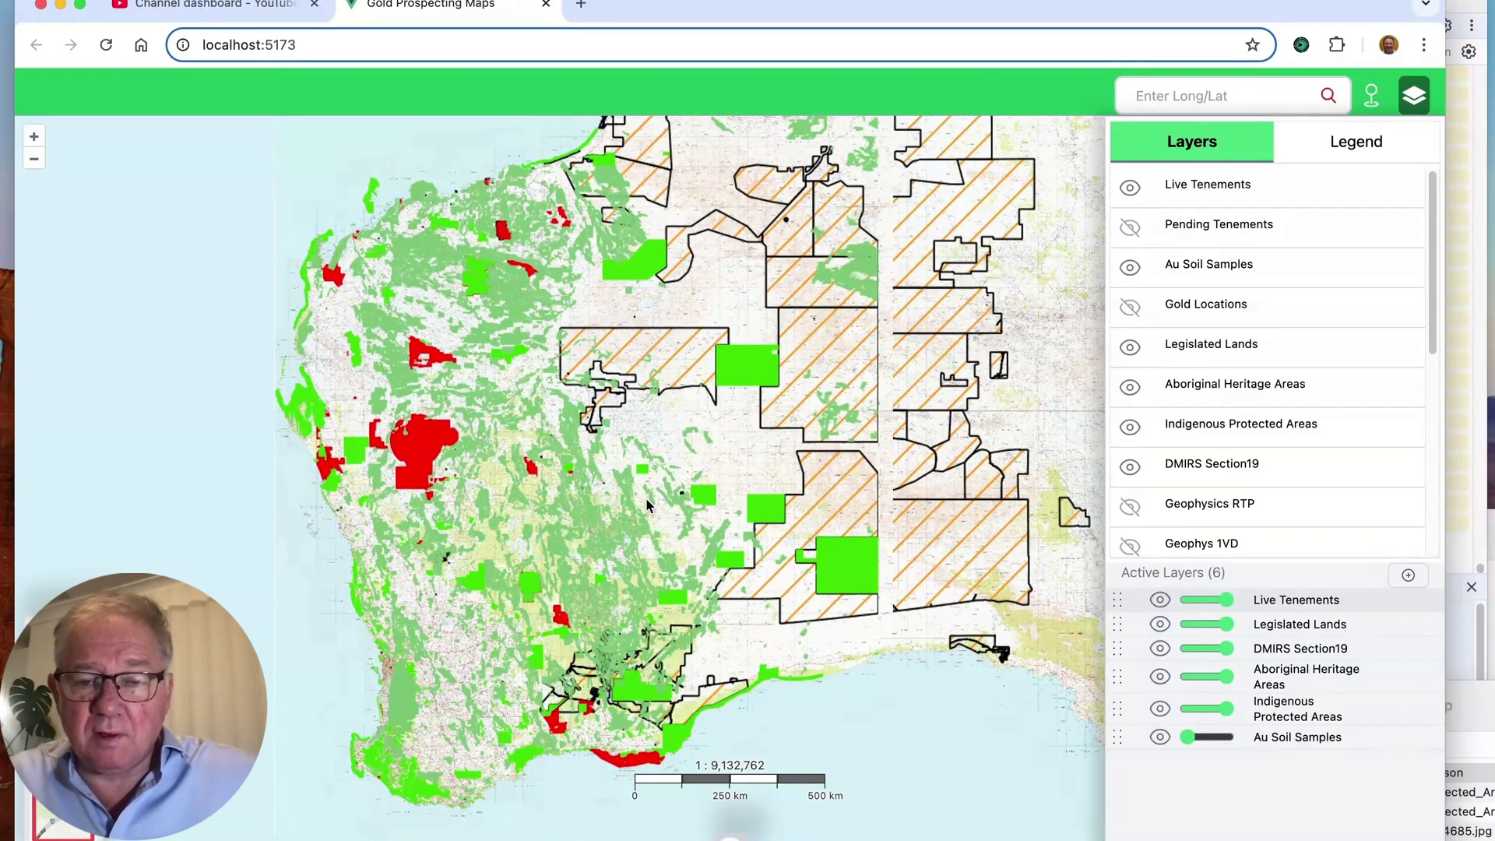
scroll(646, 504, up, 3)
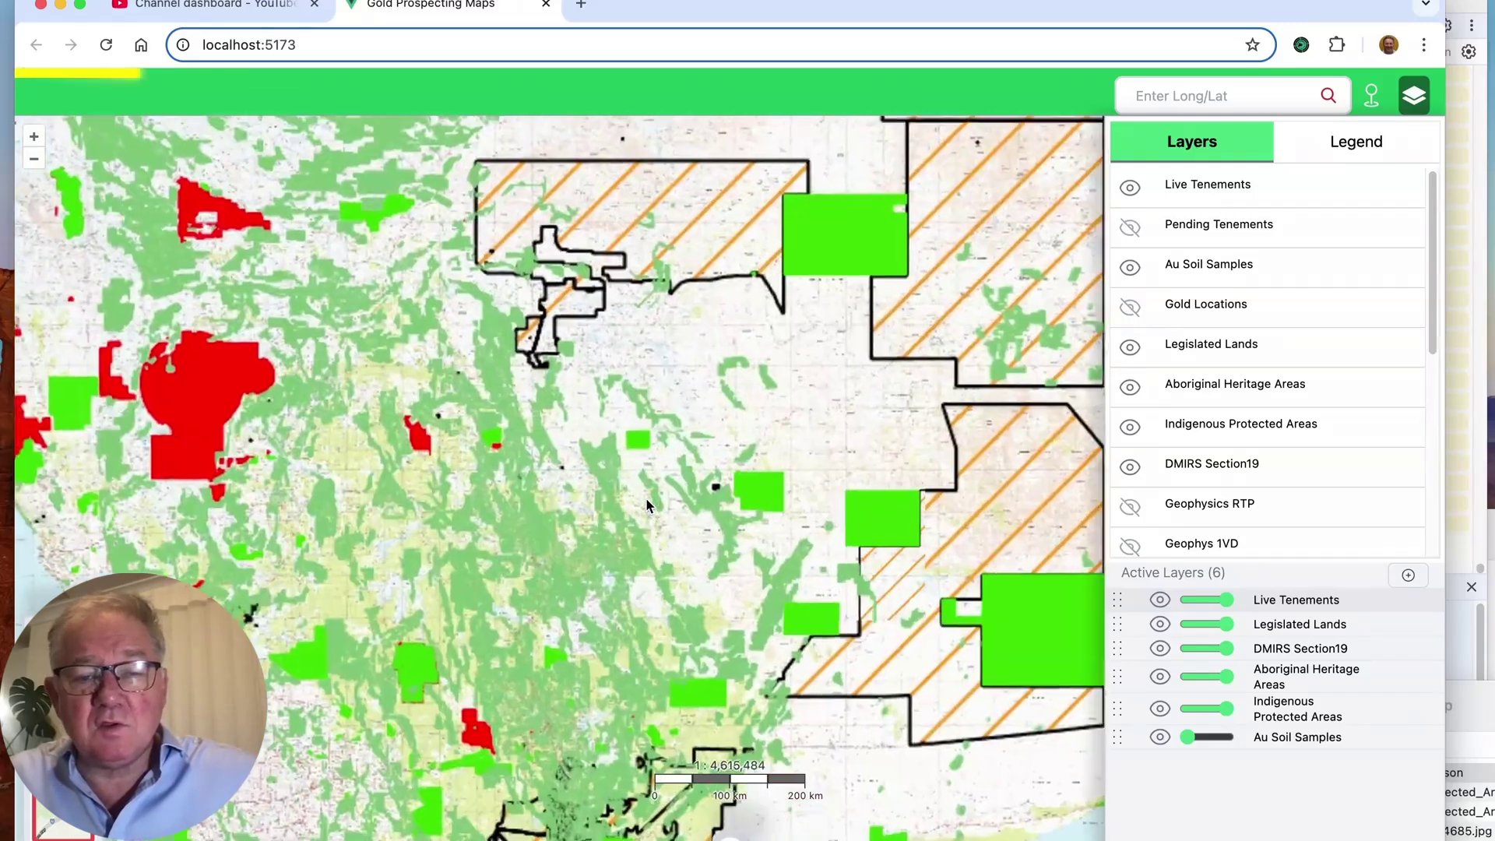
scroll(646, 504, up, 2)
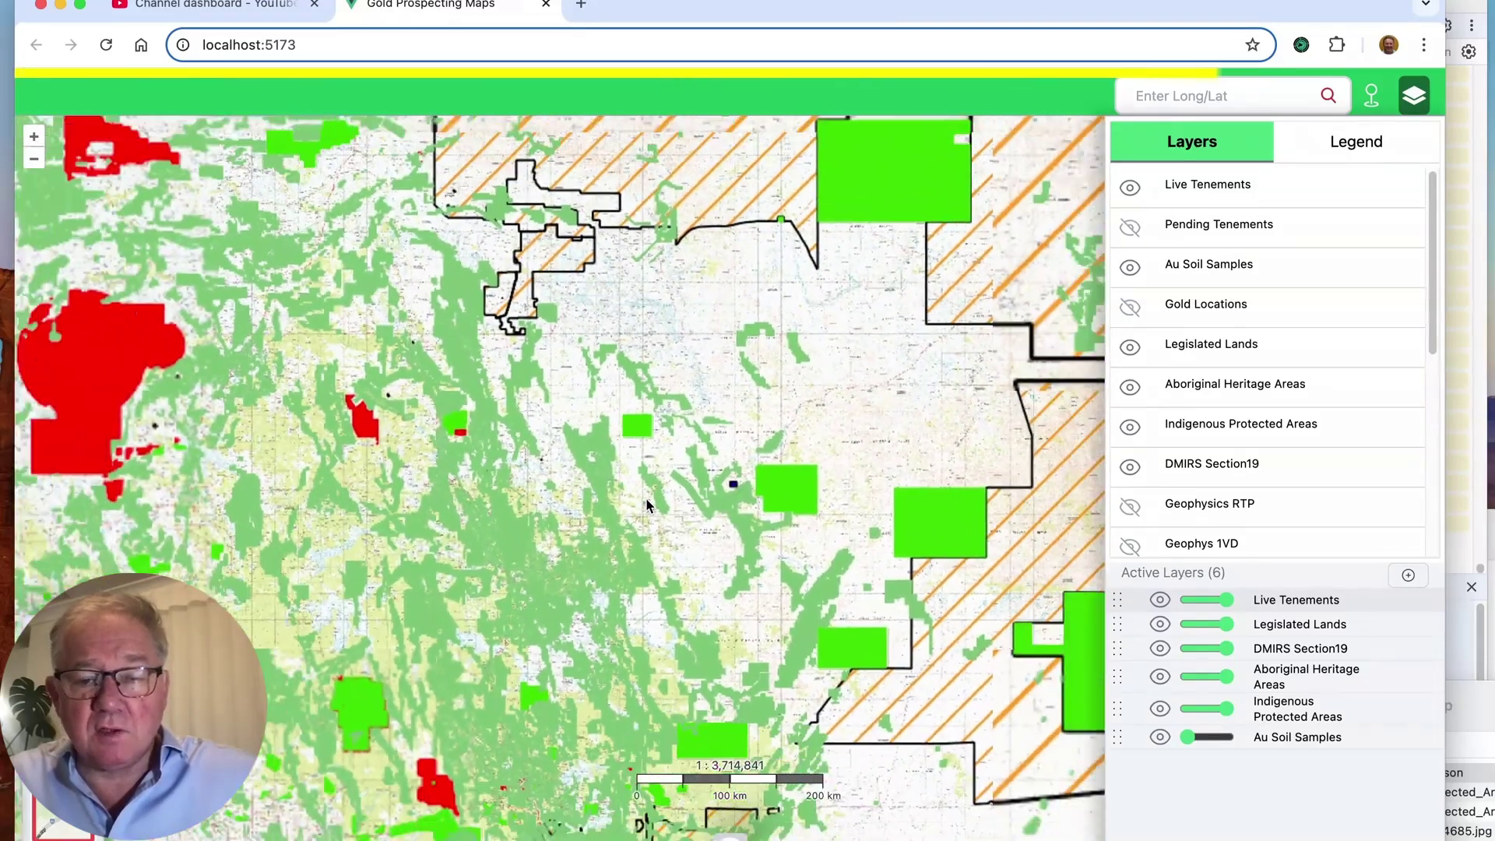
scroll(646, 504, down, 1)
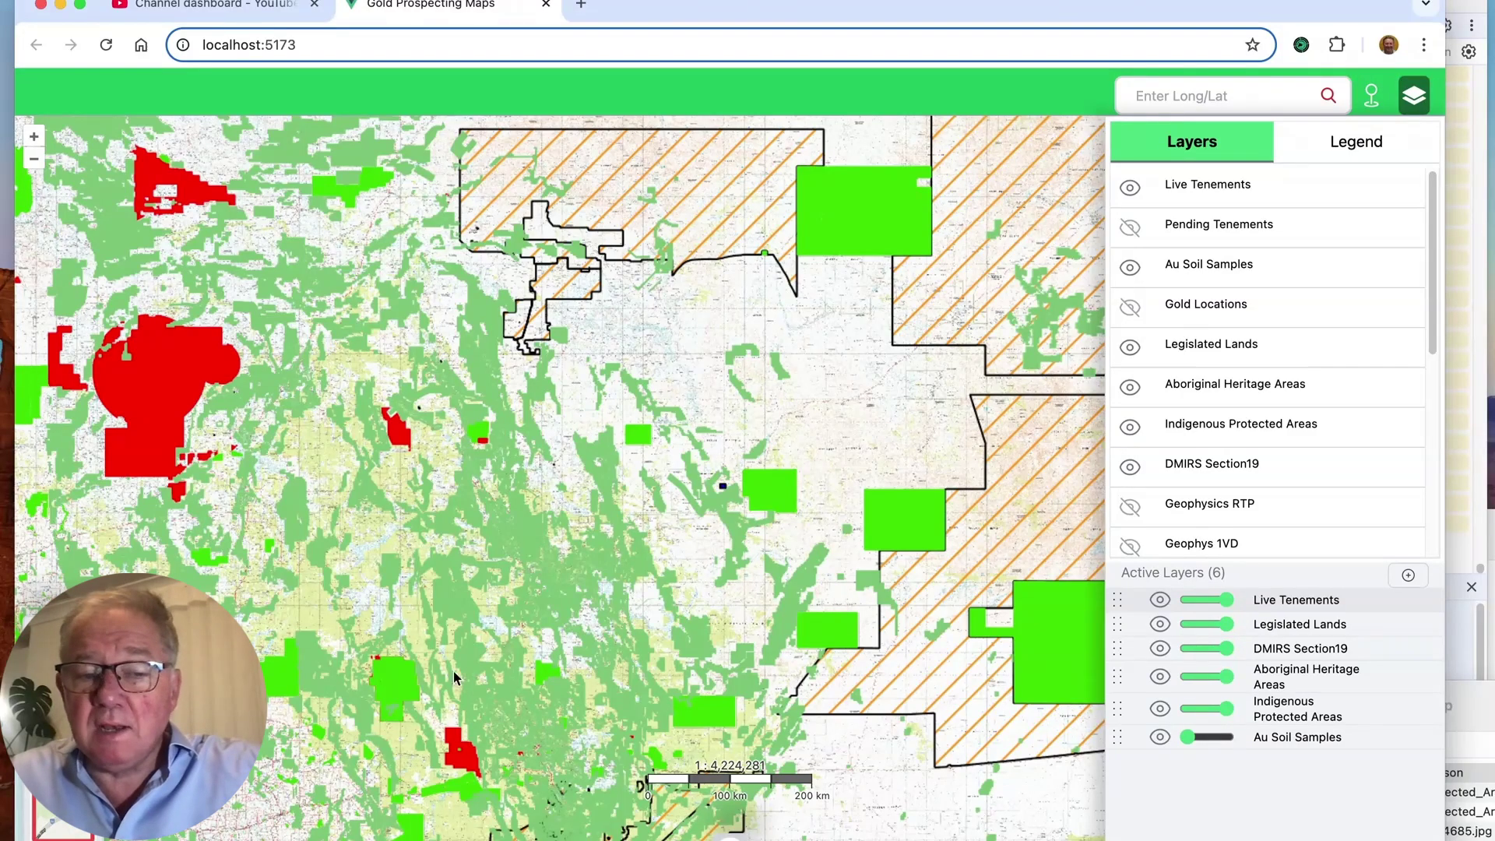
drag(454, 677, 529, 646)
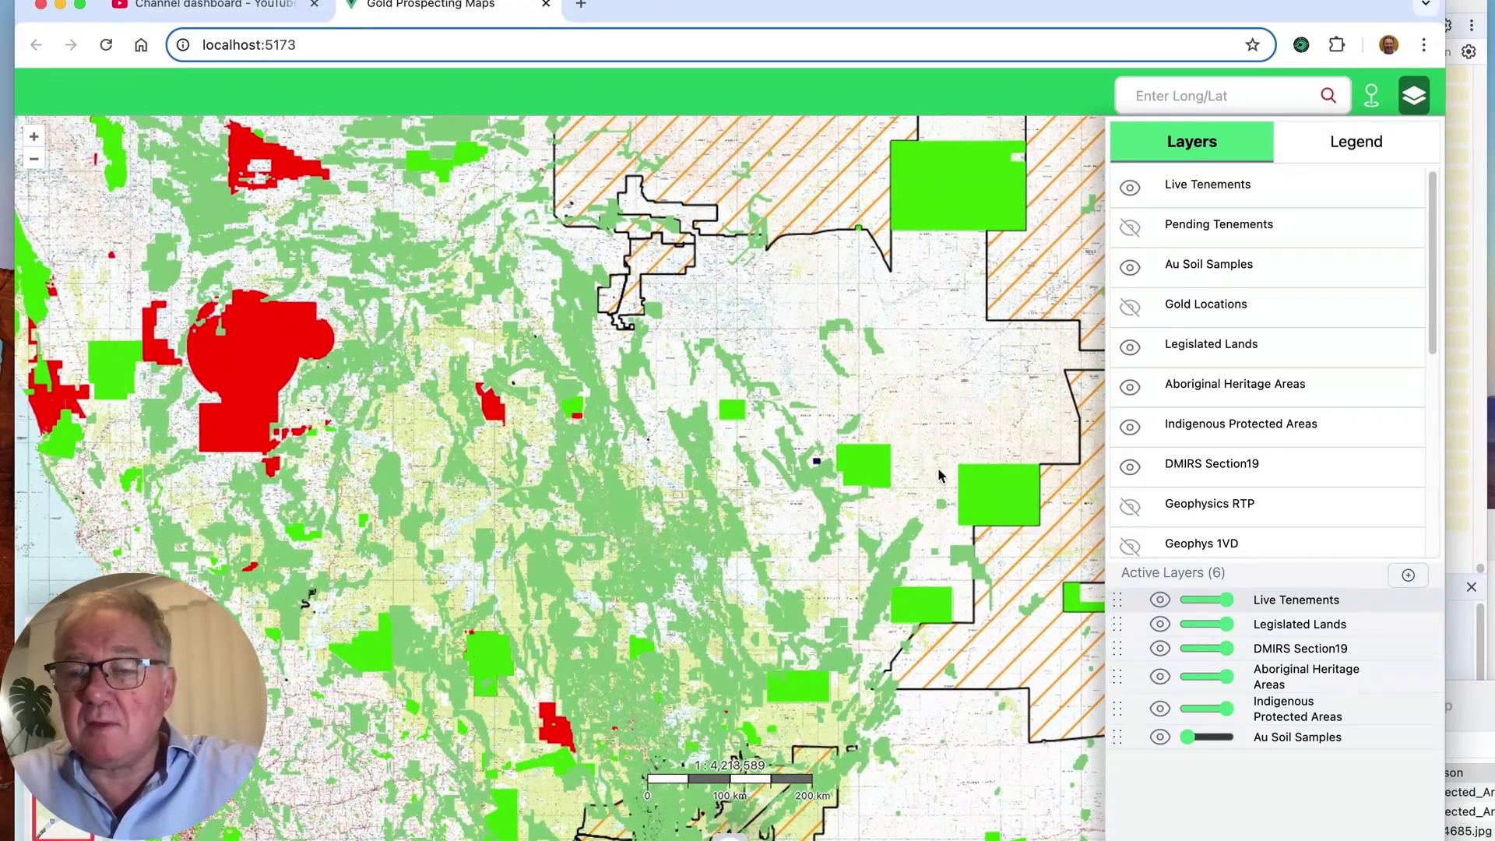
Step: Remove and re-add the Au Soil Samples layer so it draws above the other active layers at full opacity
click(1130, 268)
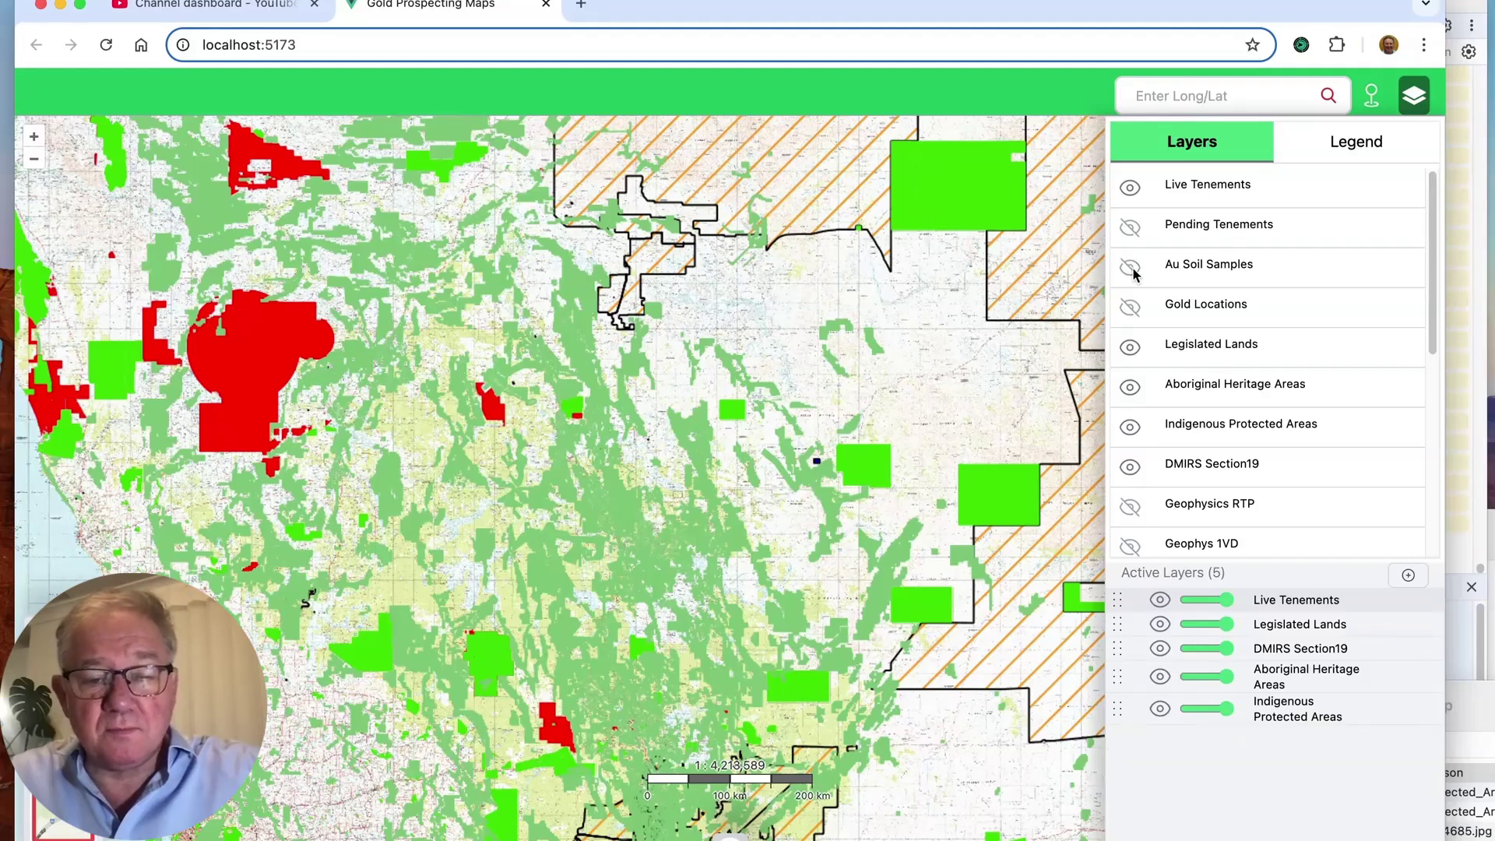
click(1128, 272)
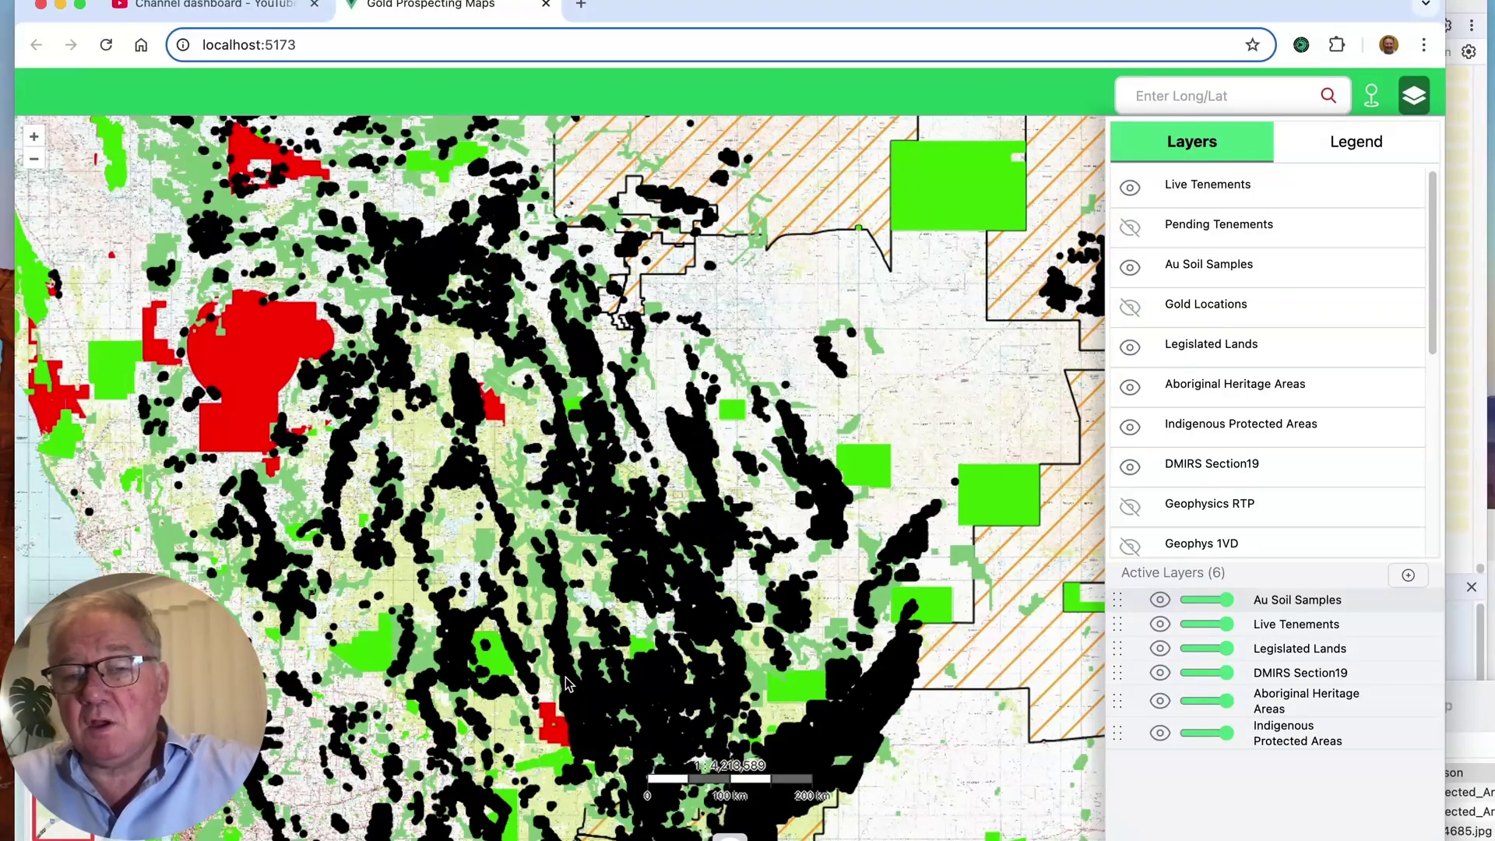
drag(923, 391, 752, 405)
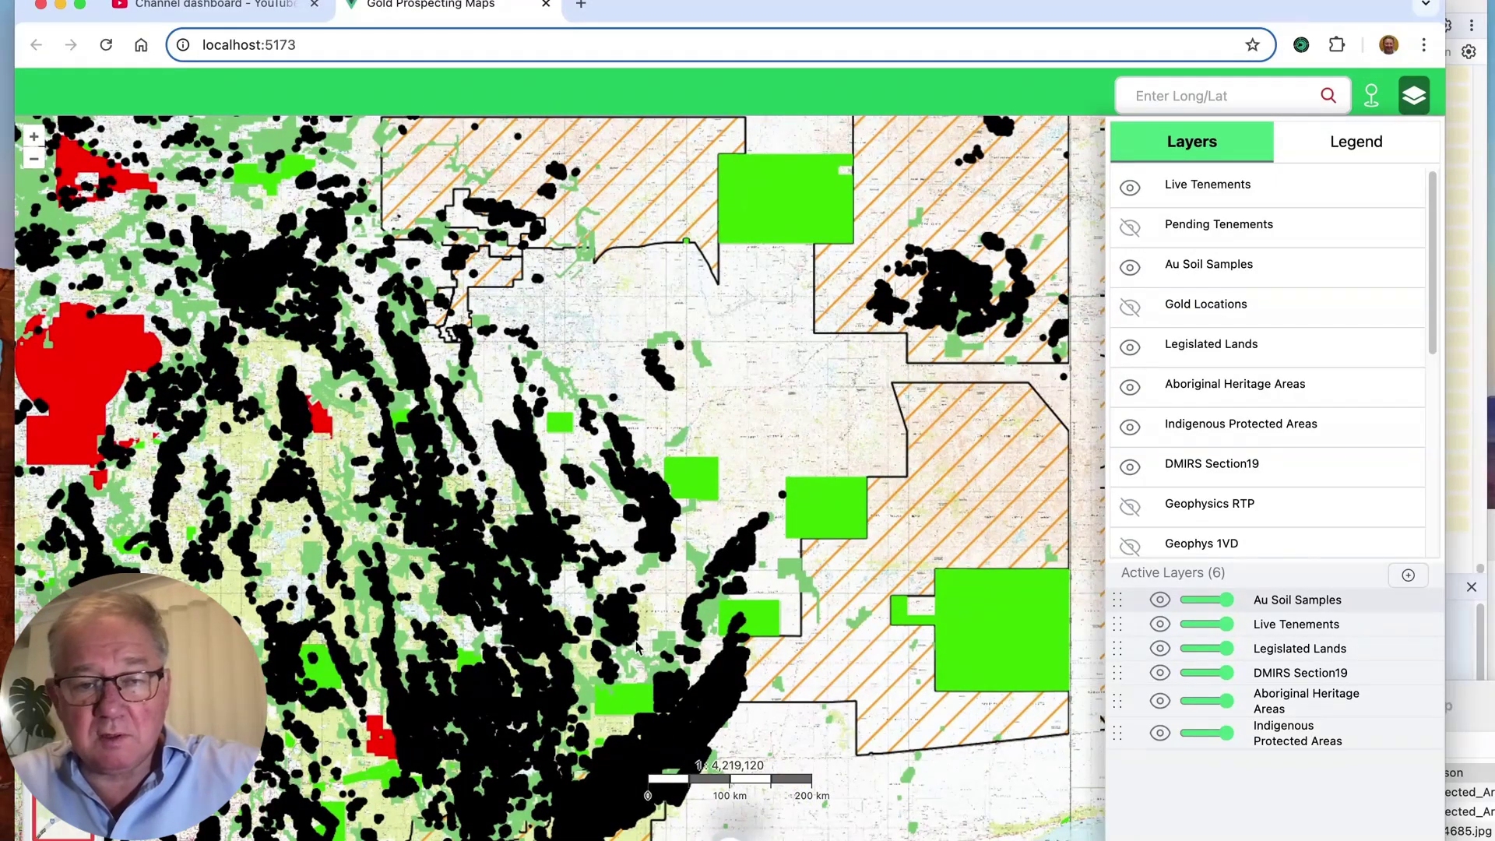
drag(639, 648, 825, 558)
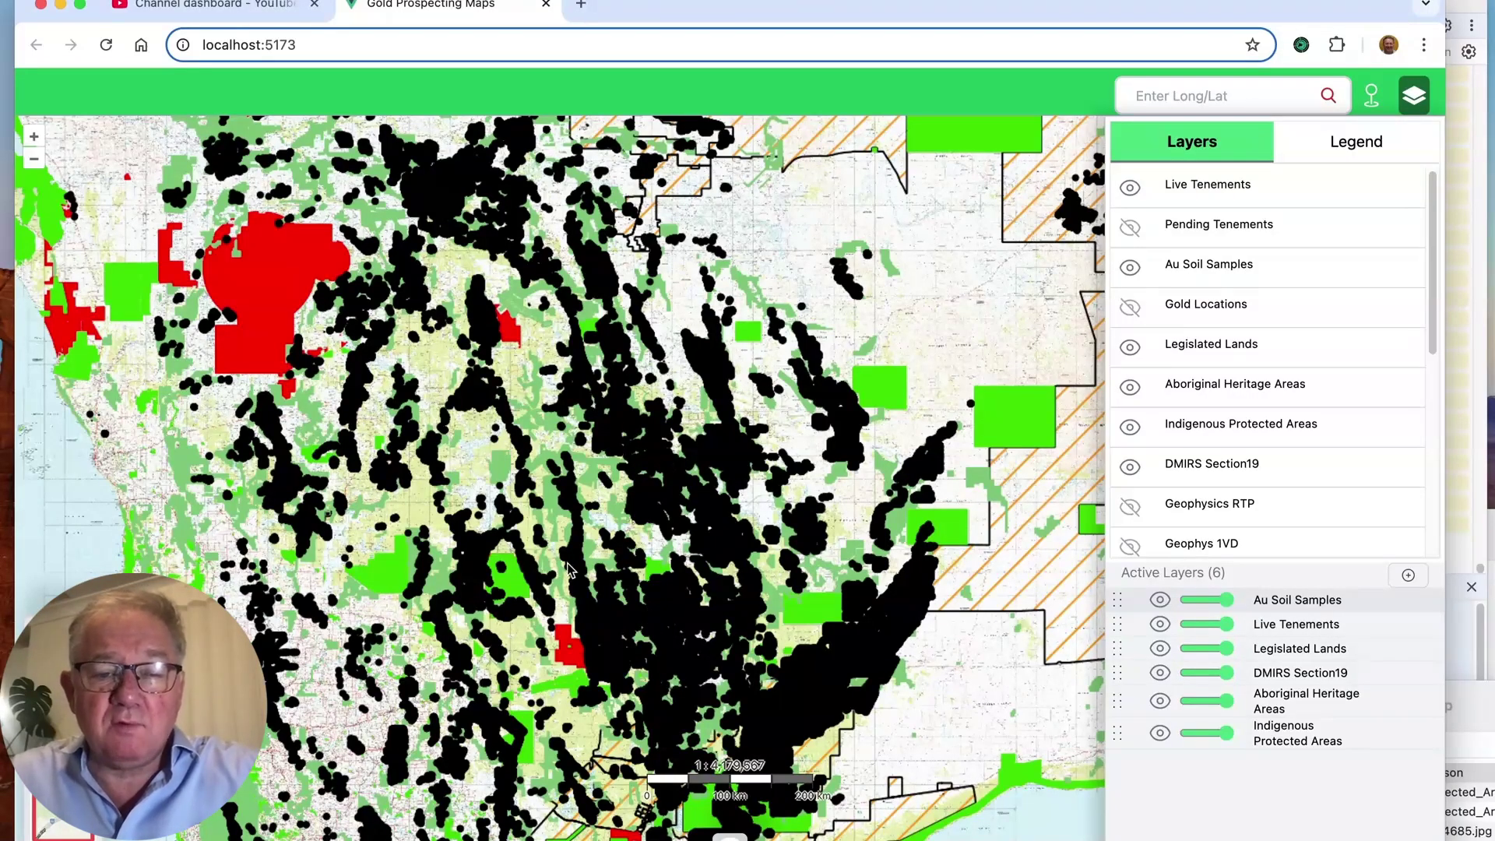
Step: Examine the soil samples against the live tenements and the large legislated land area south of the Evanston–Menzies road
scroll(568, 569, up, 2)
scroll(568, 568, up, 5)
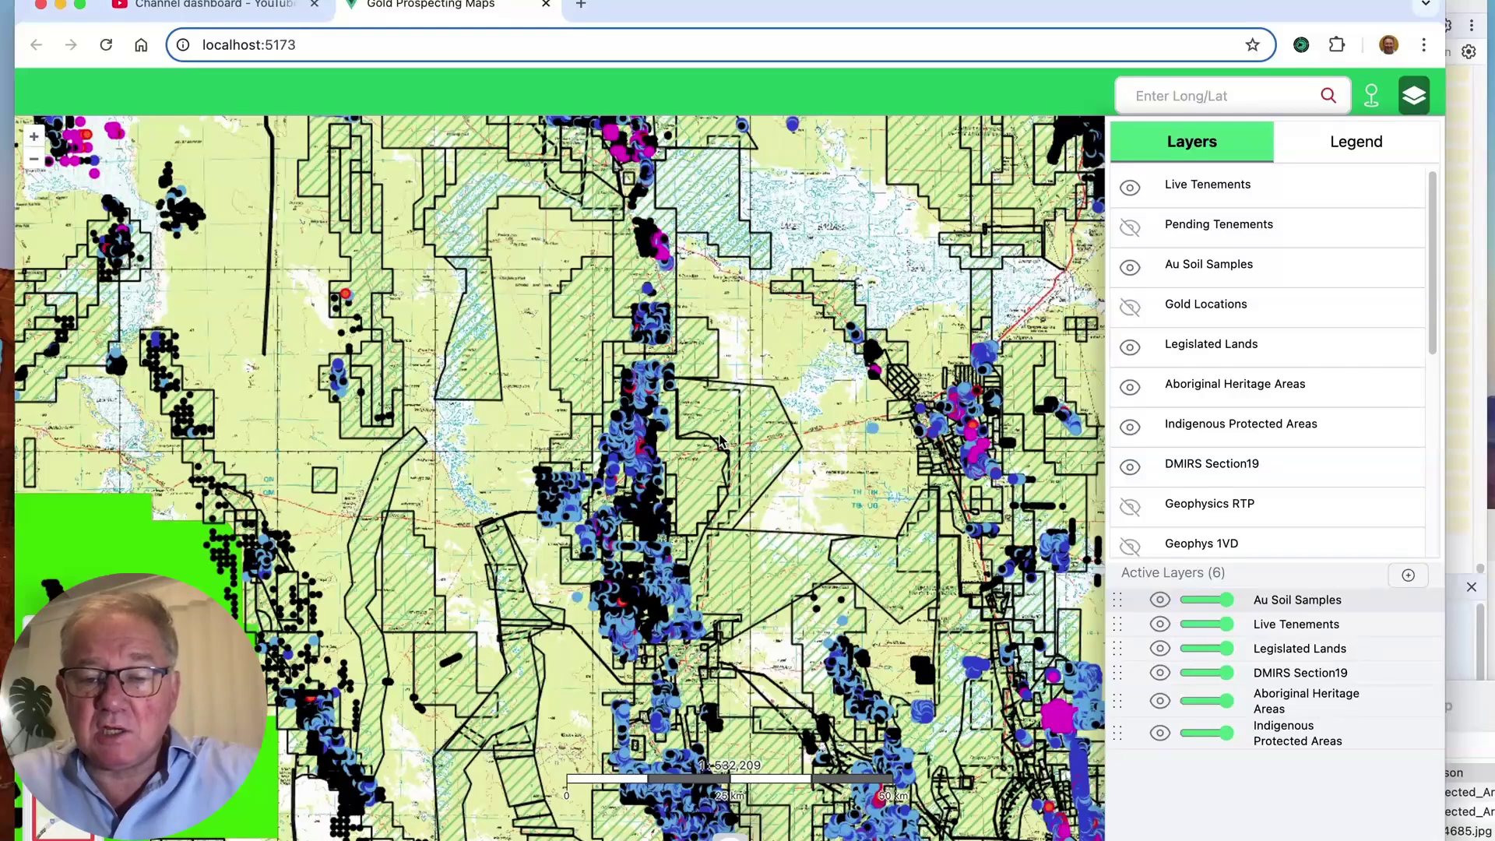
scroll(622, 541, up, 3)
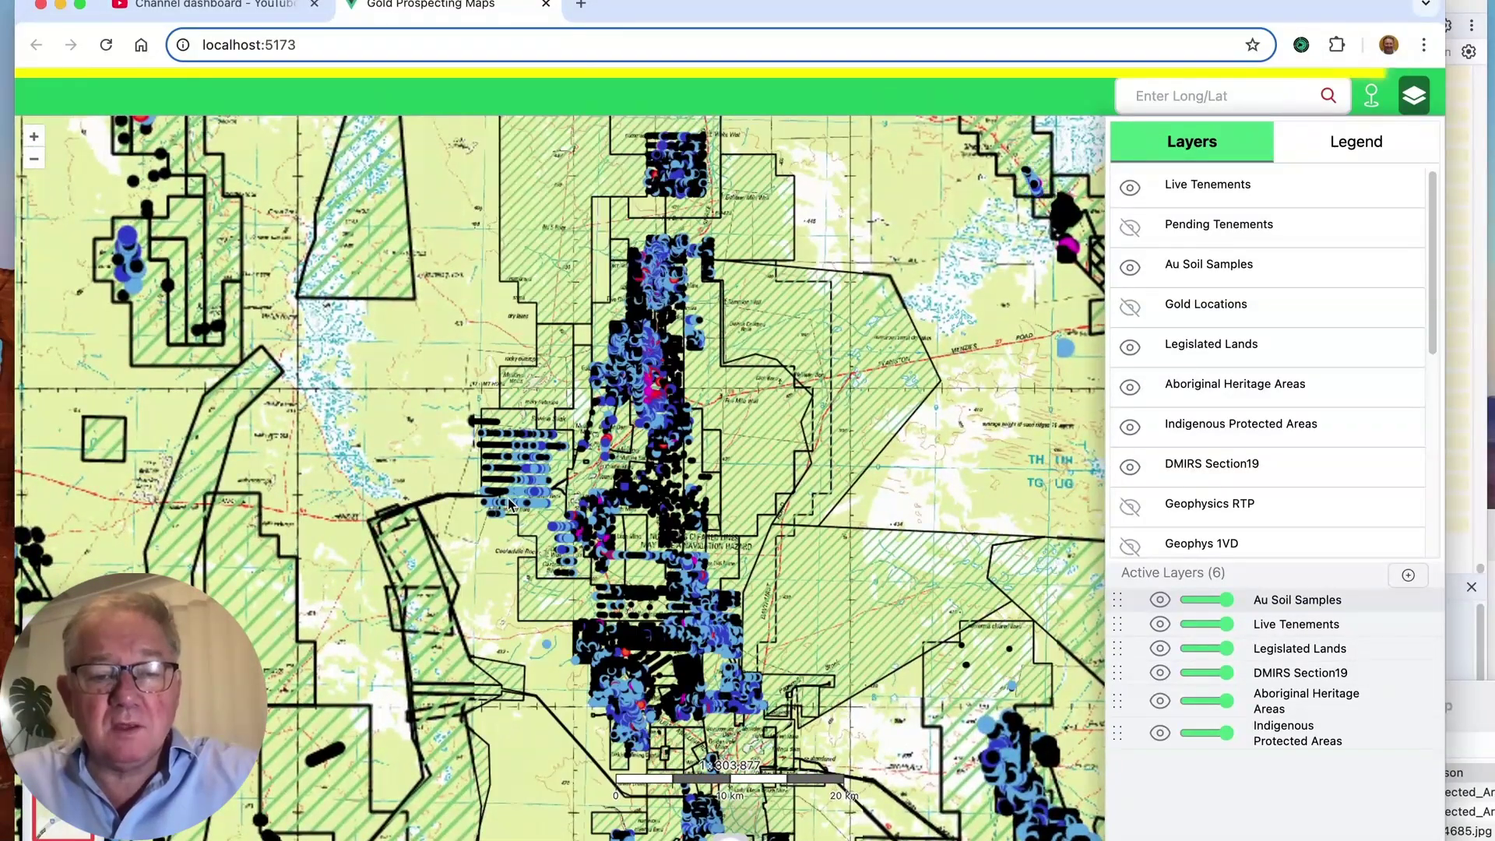
scroll(556, 491, up, 2)
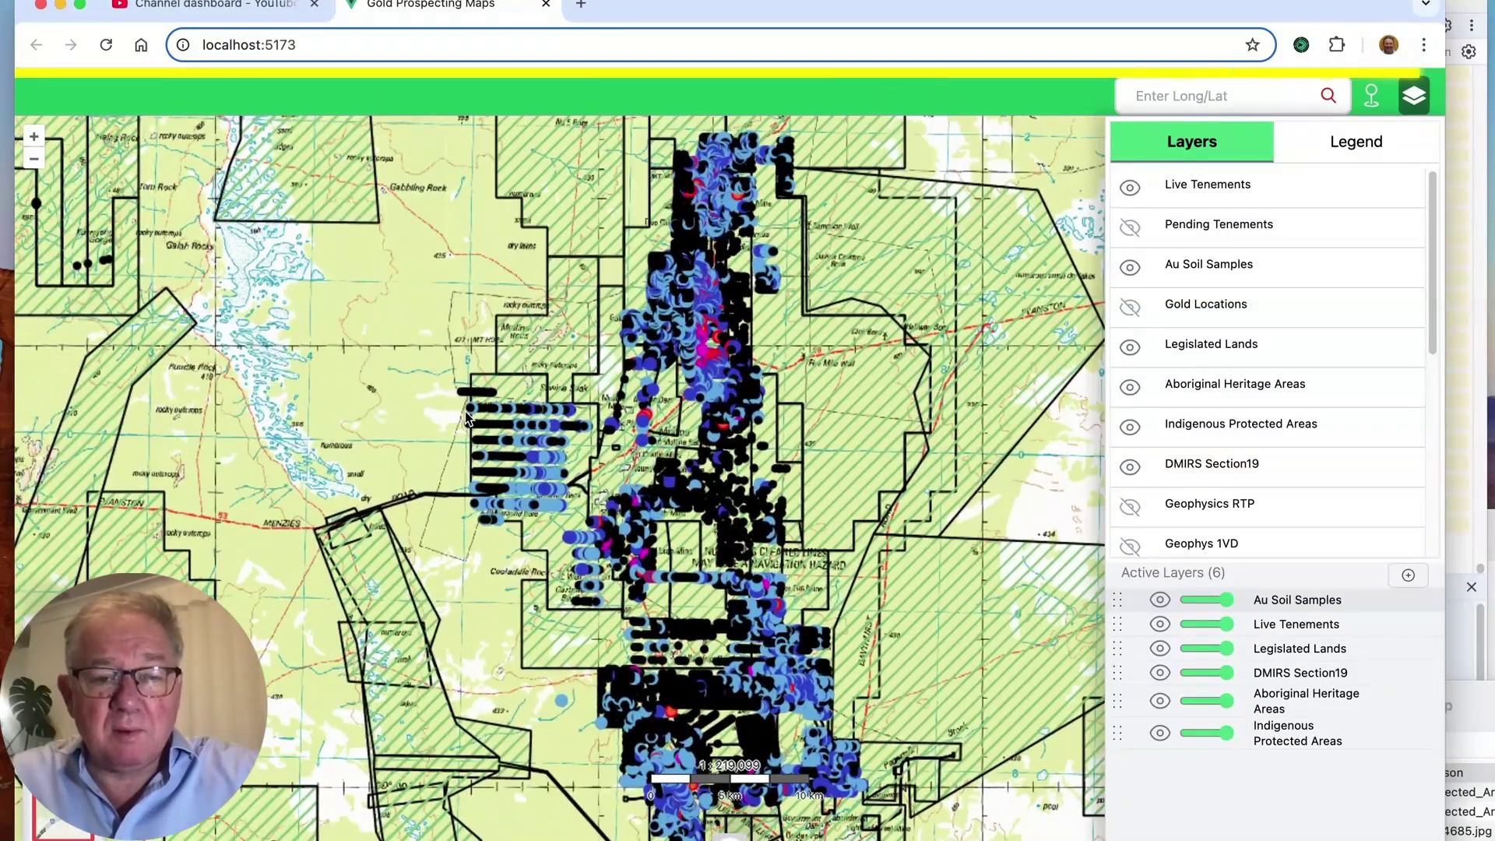
drag(560, 557, 718, 515)
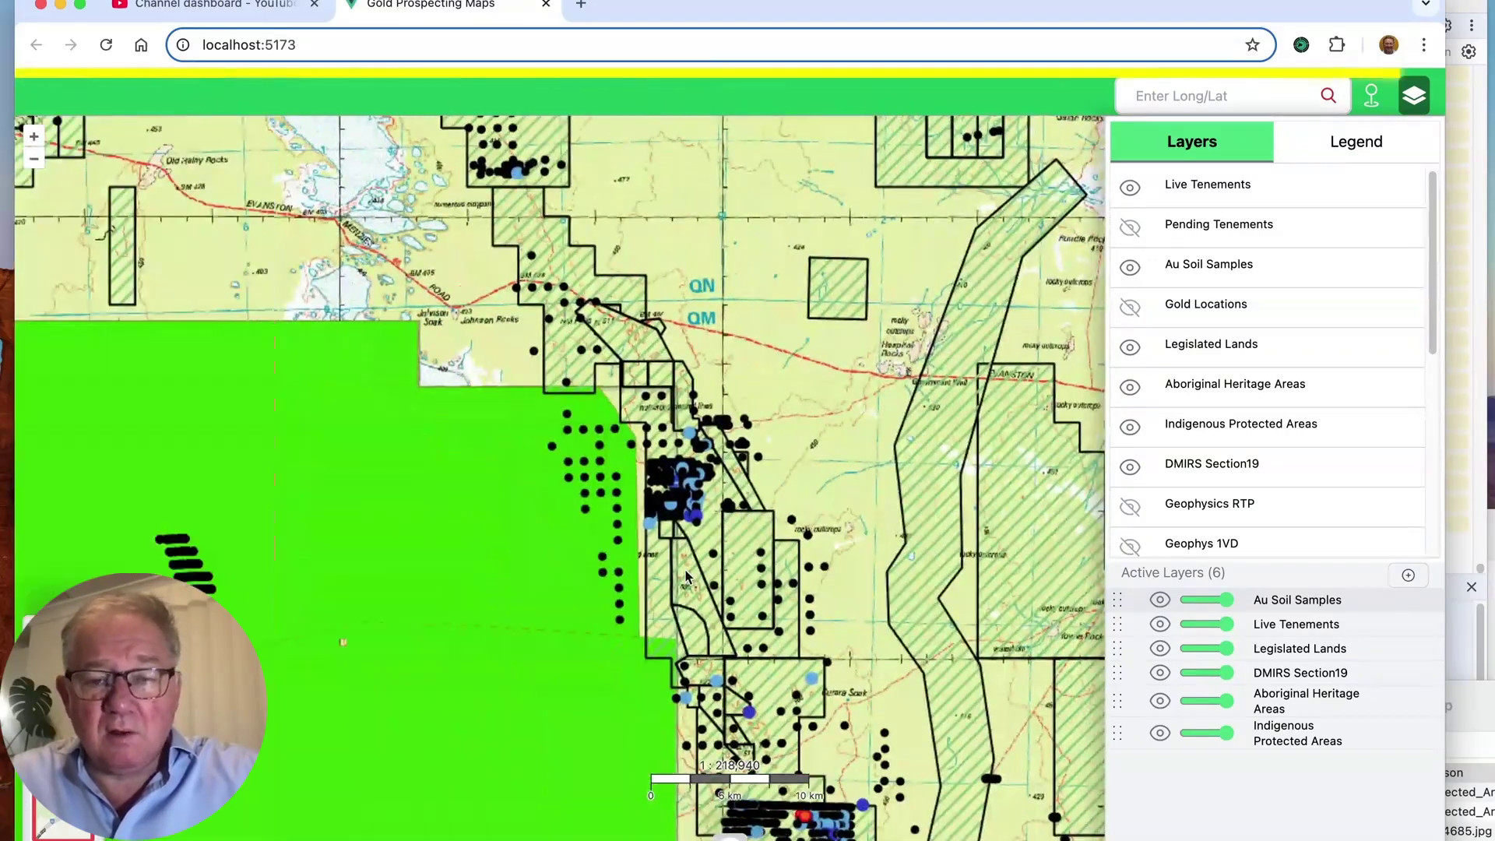
drag(808, 693, 685, 409)
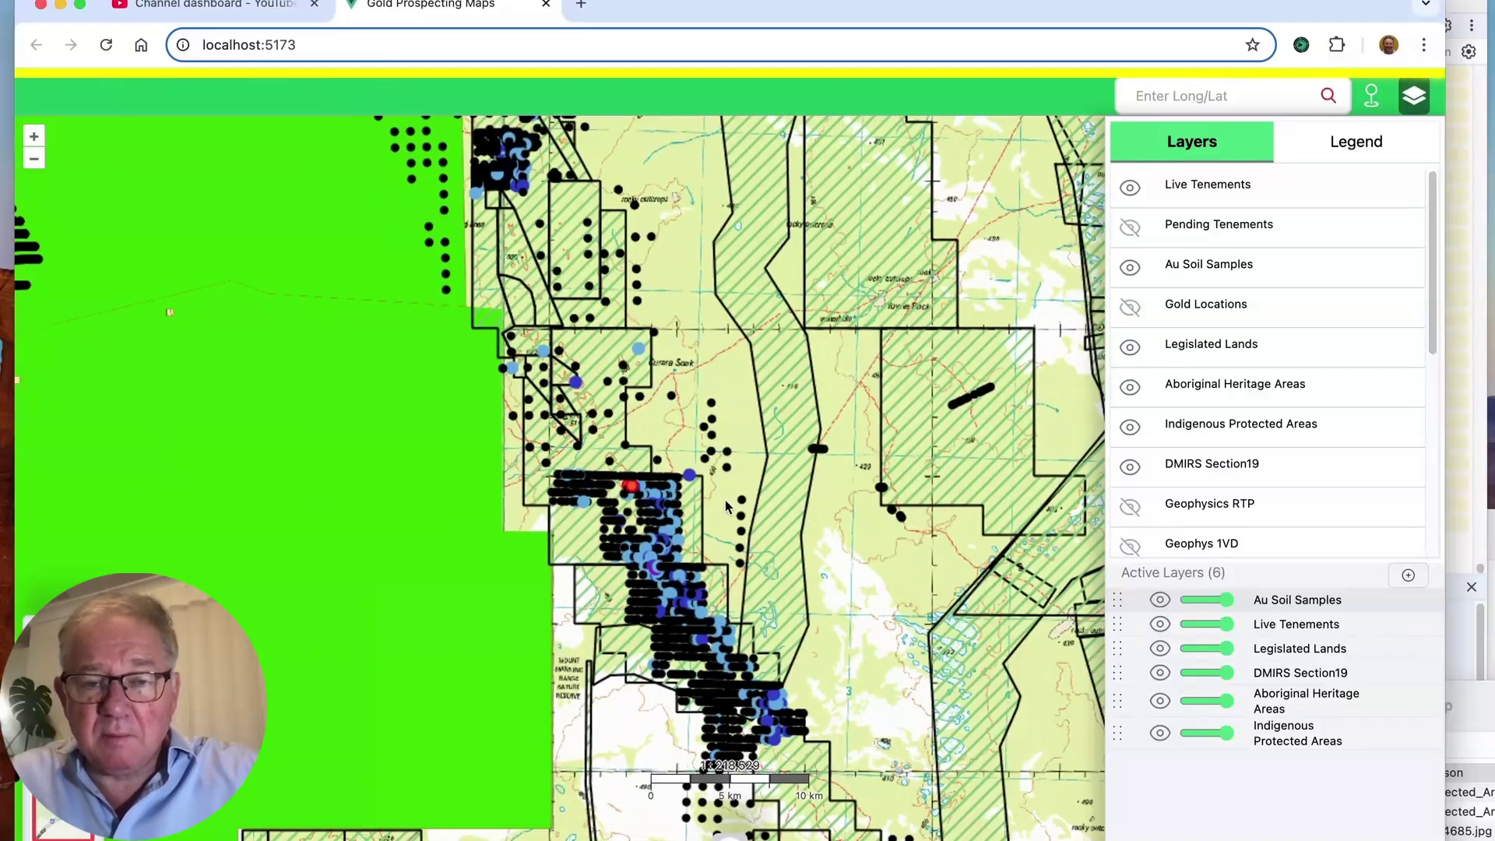
scroll(703, 489, down, 2)
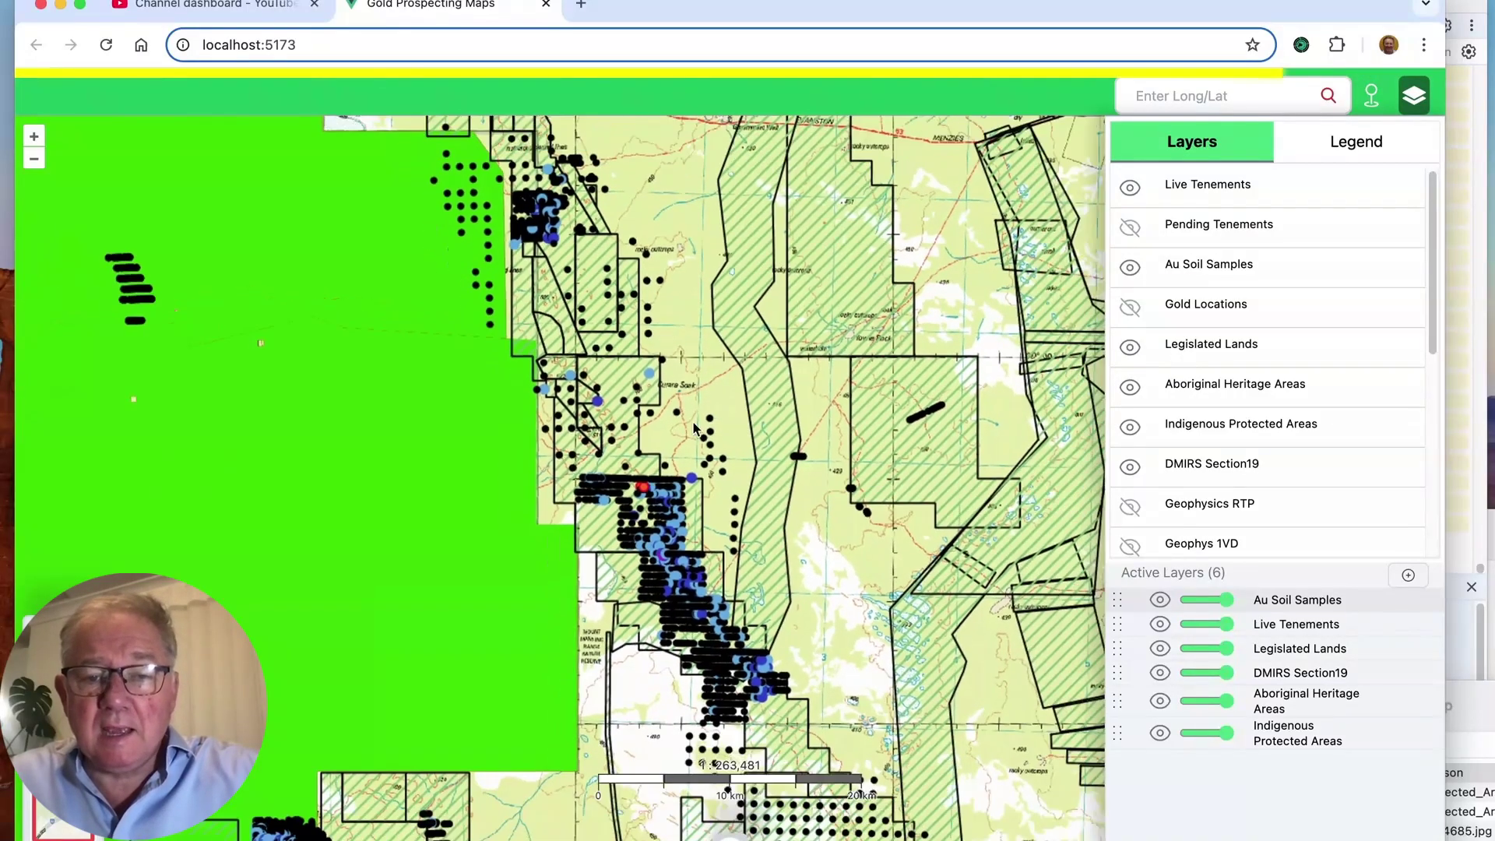
drag(685, 323, 860, 231)
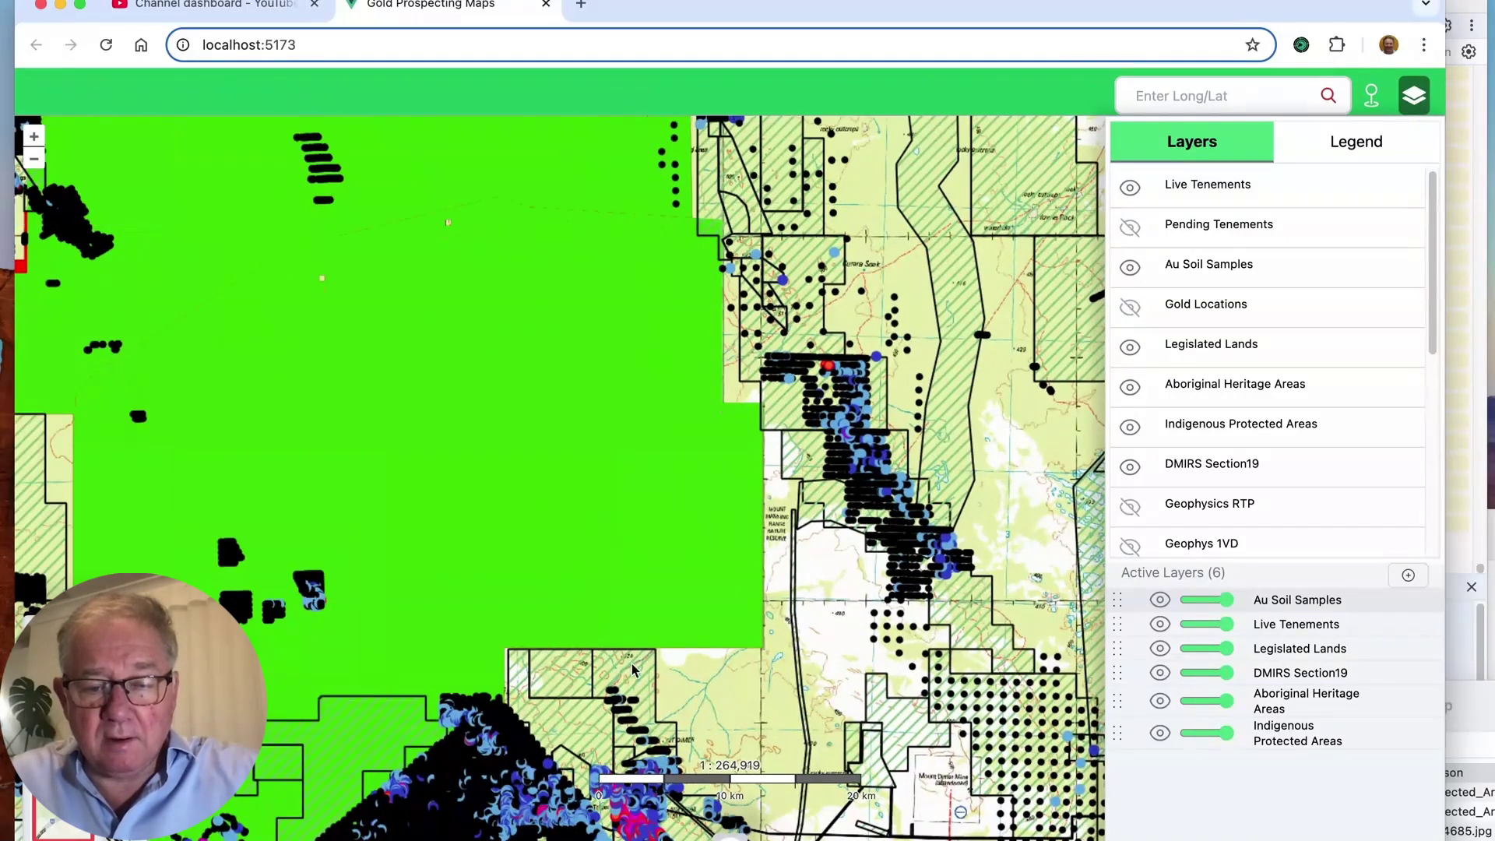
Step: Reduce the Au Soil Samples layer's opacity to about half over the dense sample grid west of Mt Dimer
drag(632, 663, 695, 312)
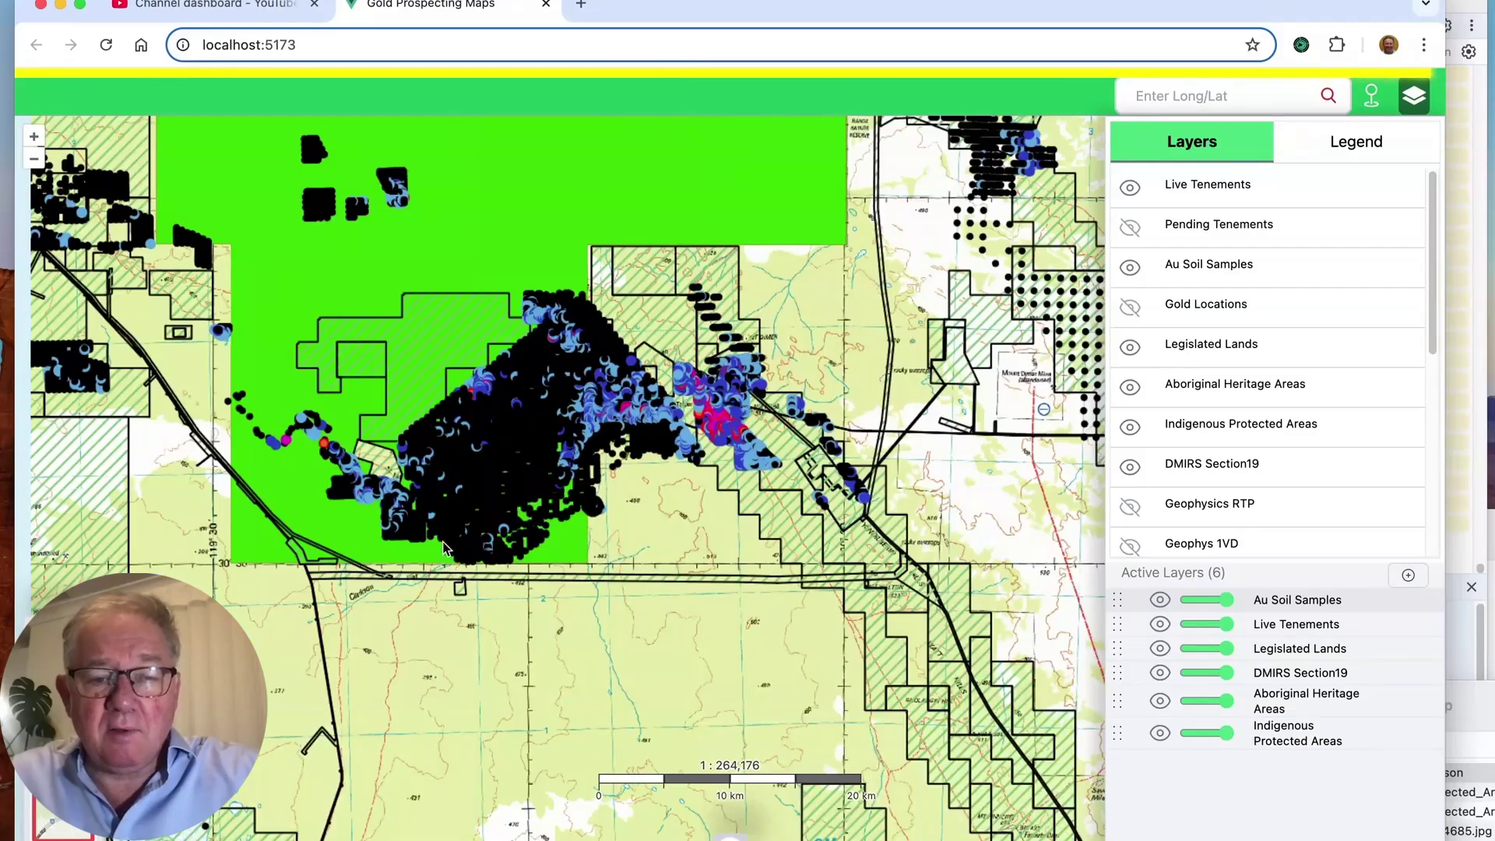
scroll(545, 422, up, 1)
scroll(546, 419, up, 3)
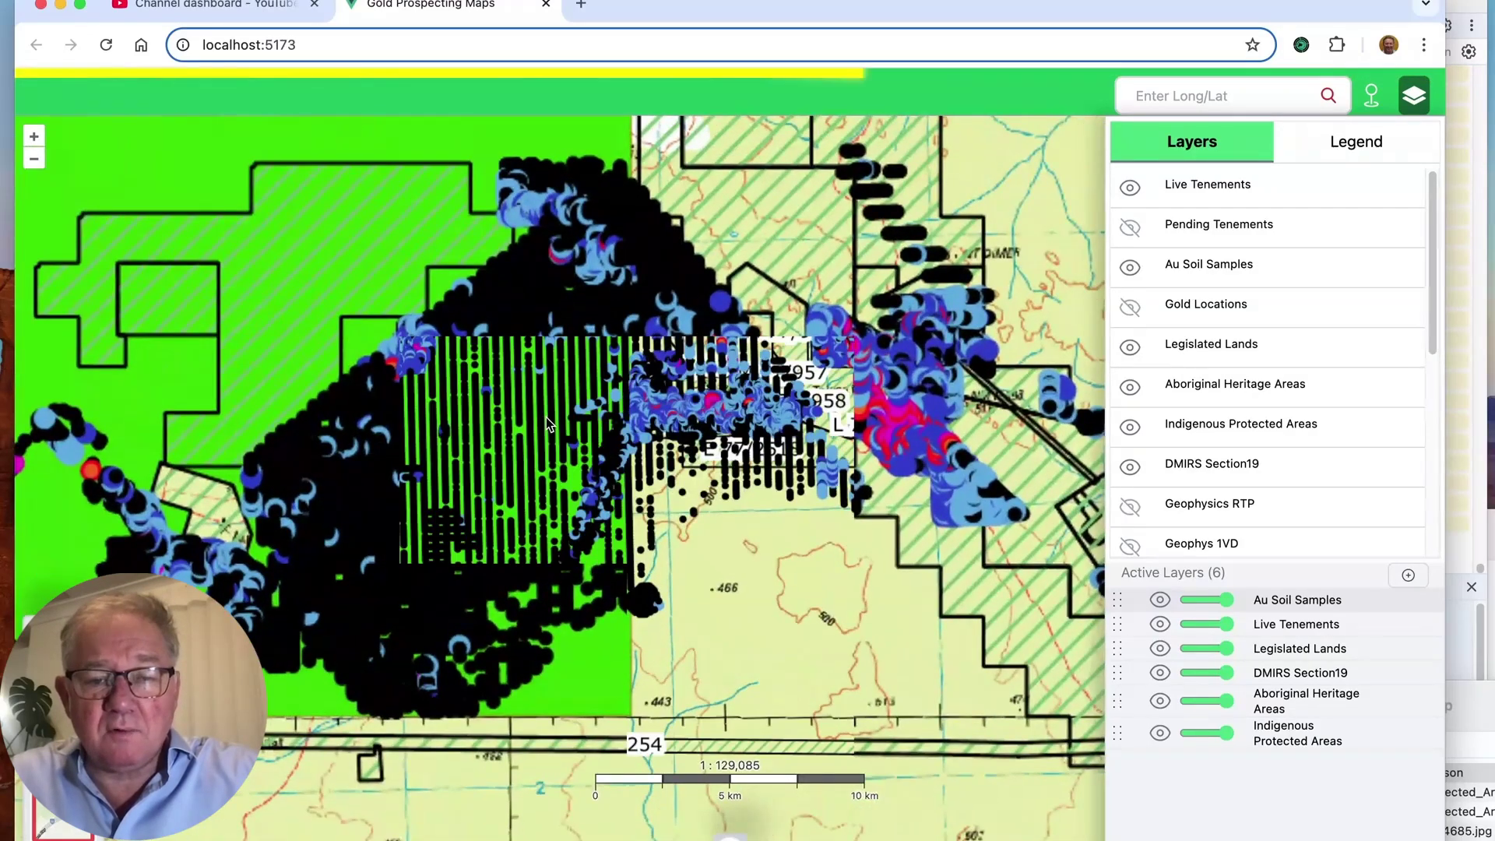
scroll(544, 417, up, 1)
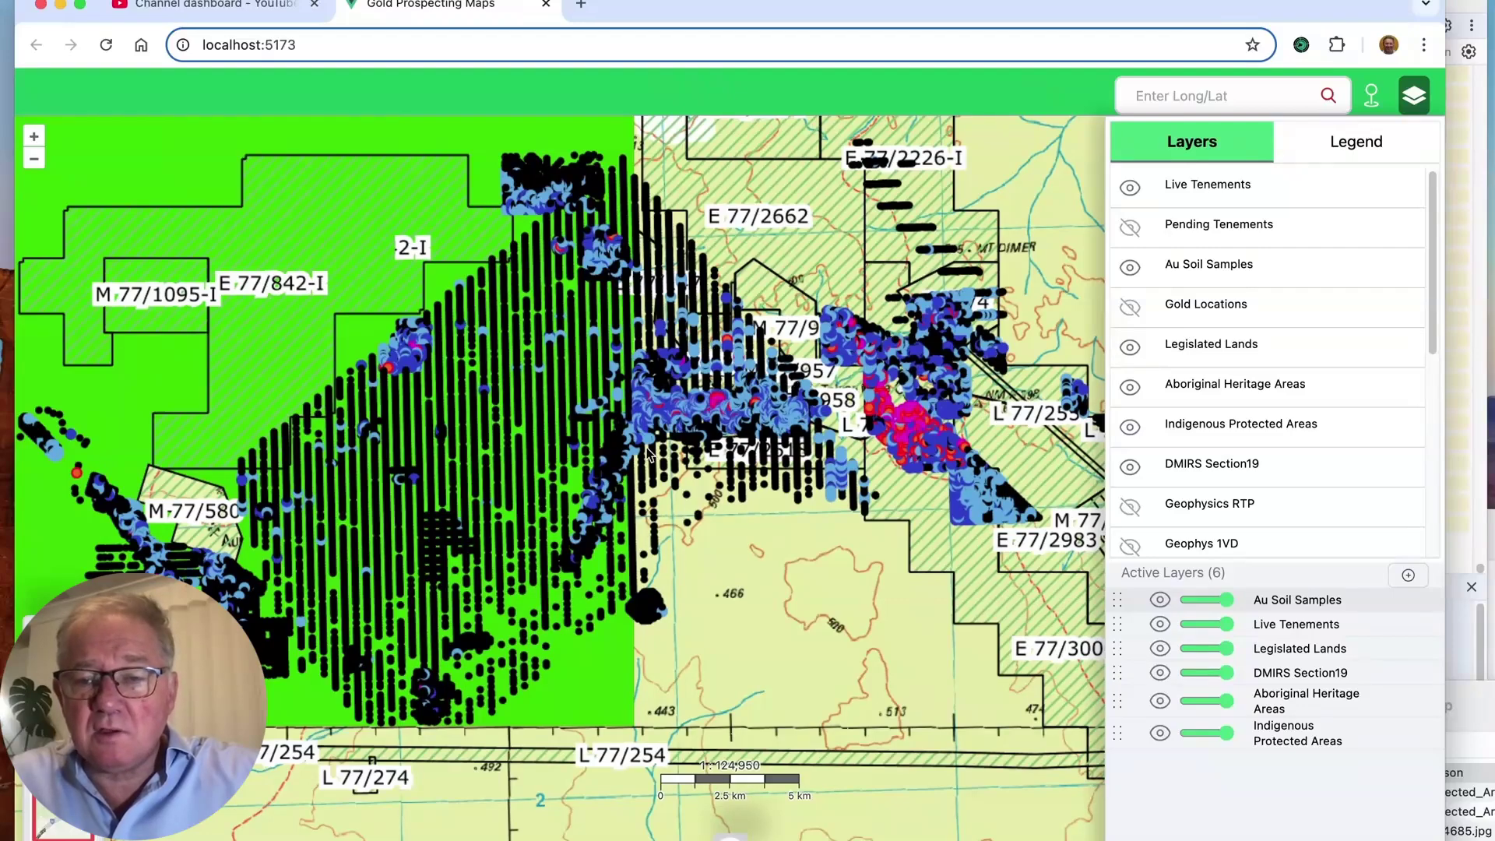
mouse_move(1227, 599)
mouse_down()
mouse_move(1174, 597)
mouse_move(1207, 601)
mouse_up()
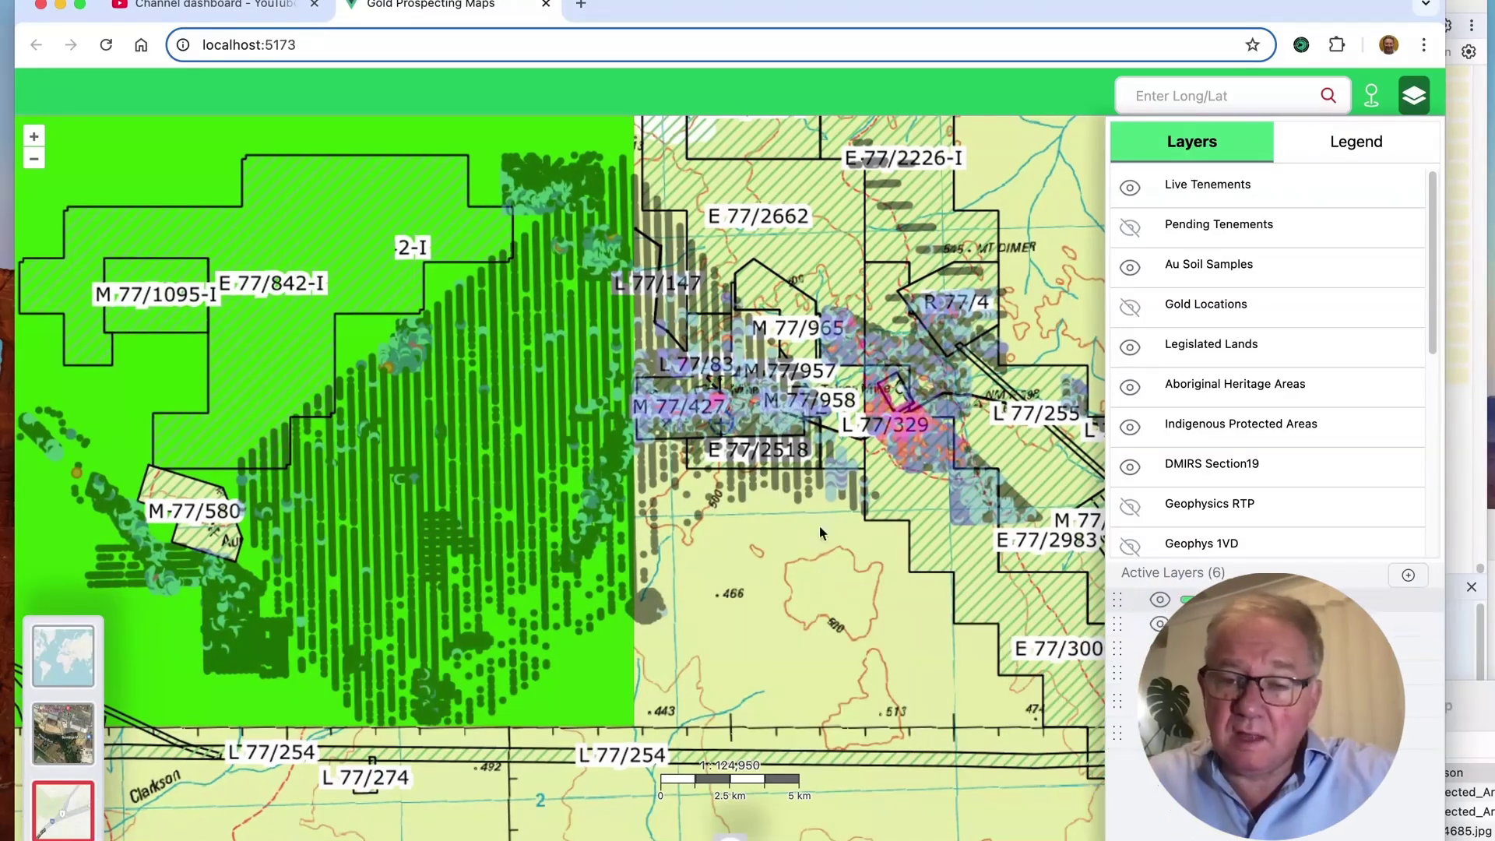
Step: Examine the semi-transparent soil samples and tenements eastward across the goldfields, closing in on the untenured ground near M 24/944 and E 27/404
scroll(818, 580, down, 5)
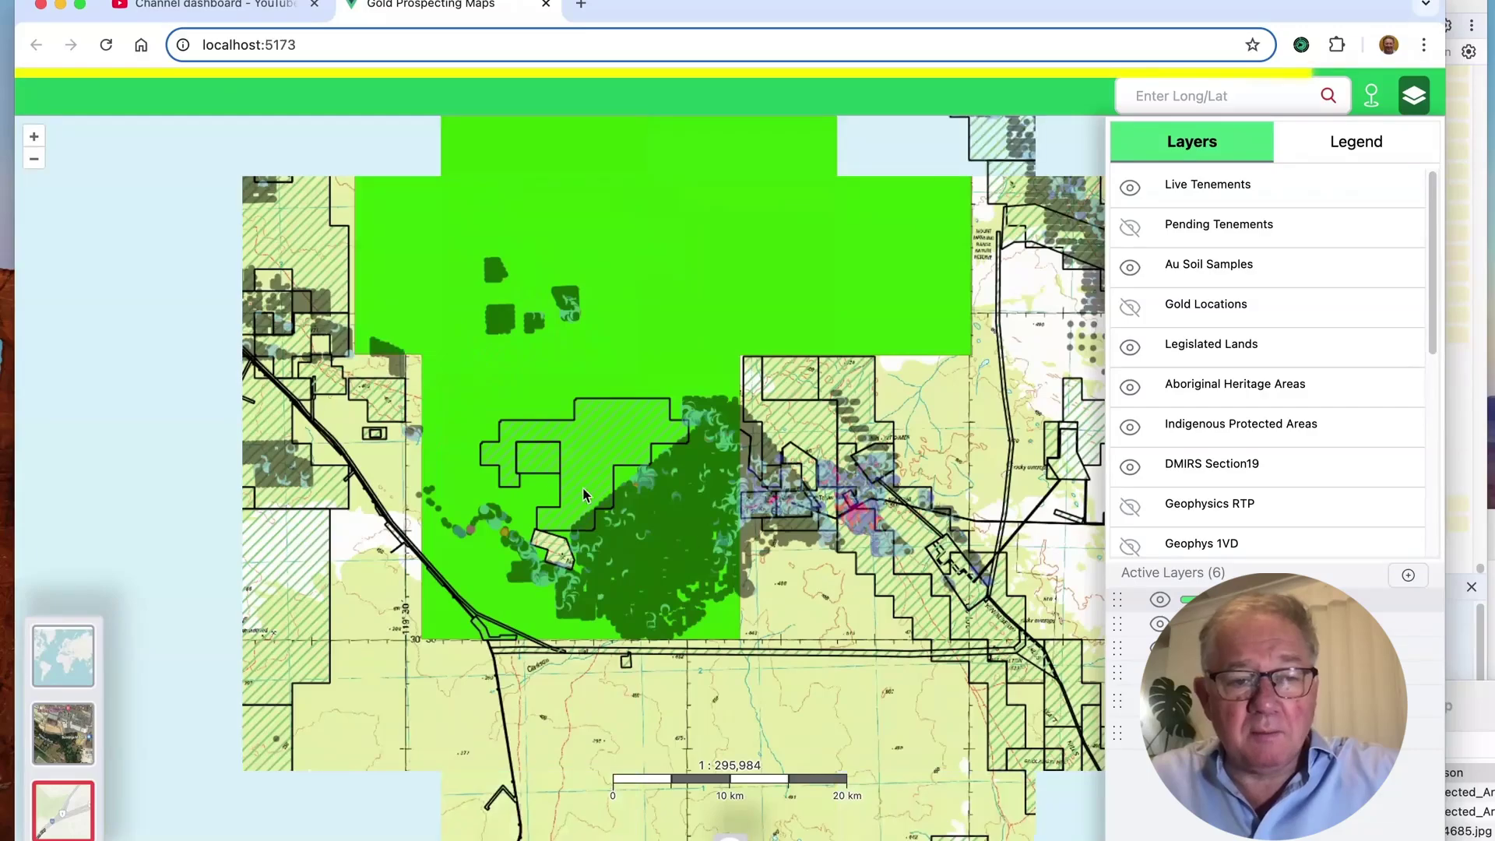
drag(922, 667, 767, 707)
drag(1085, 257, 808, 529)
drag(1063, 344, 679, 454)
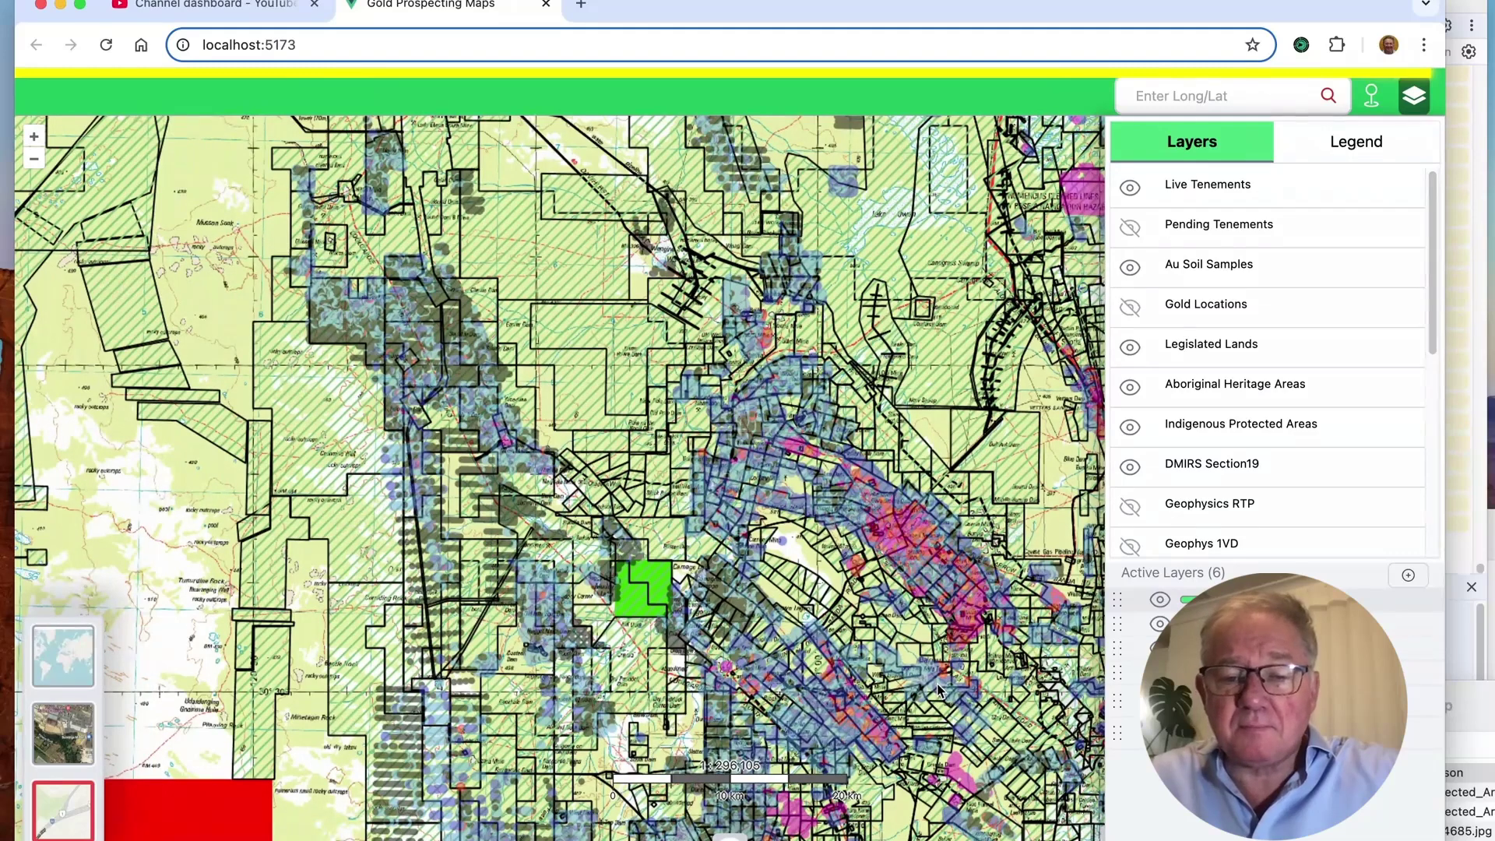
drag(938, 689, 603, 574)
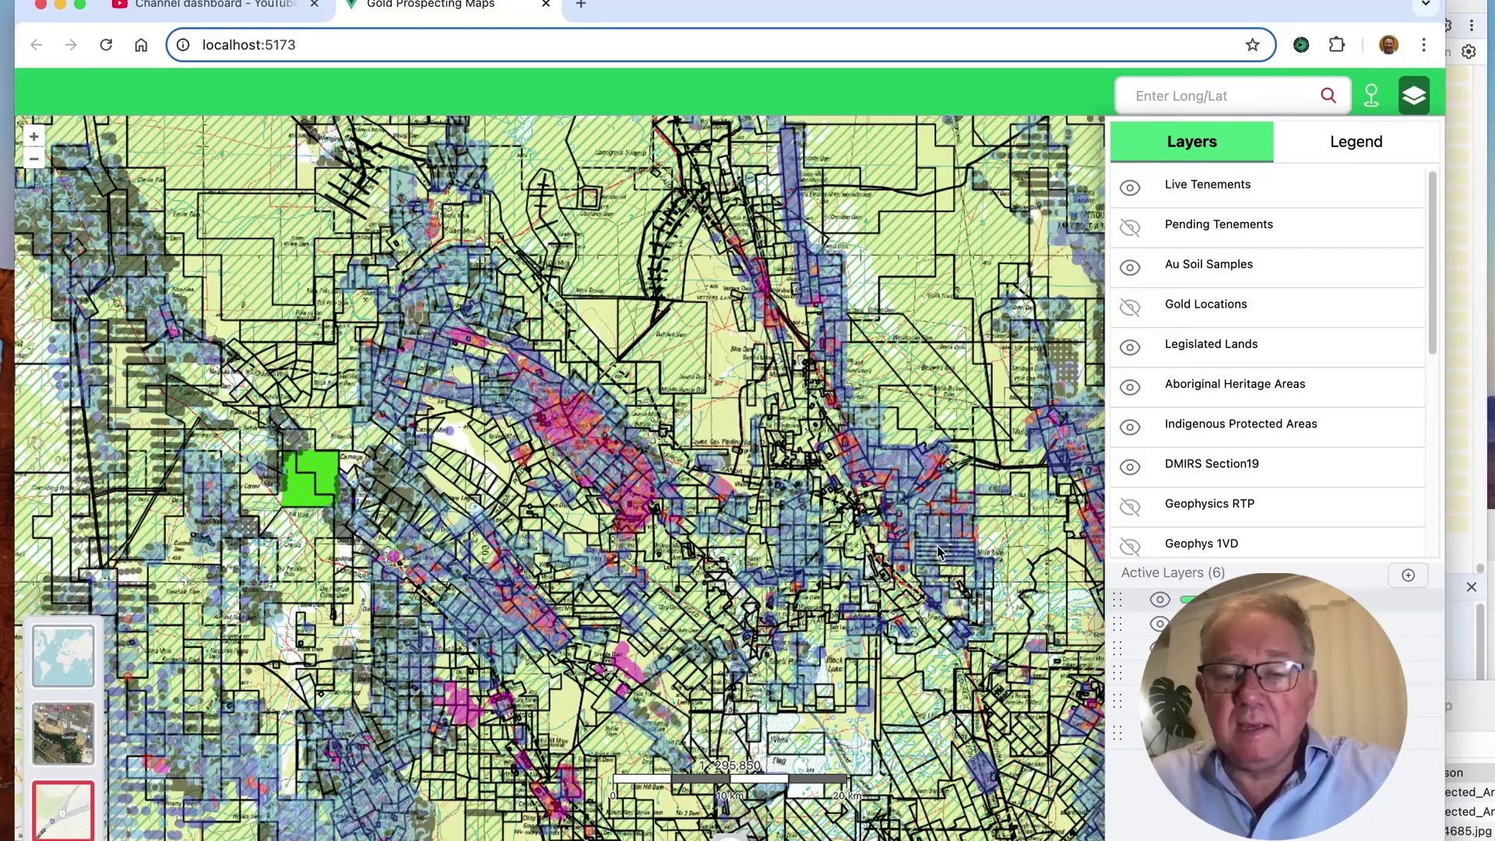
drag(957, 550, 730, 487)
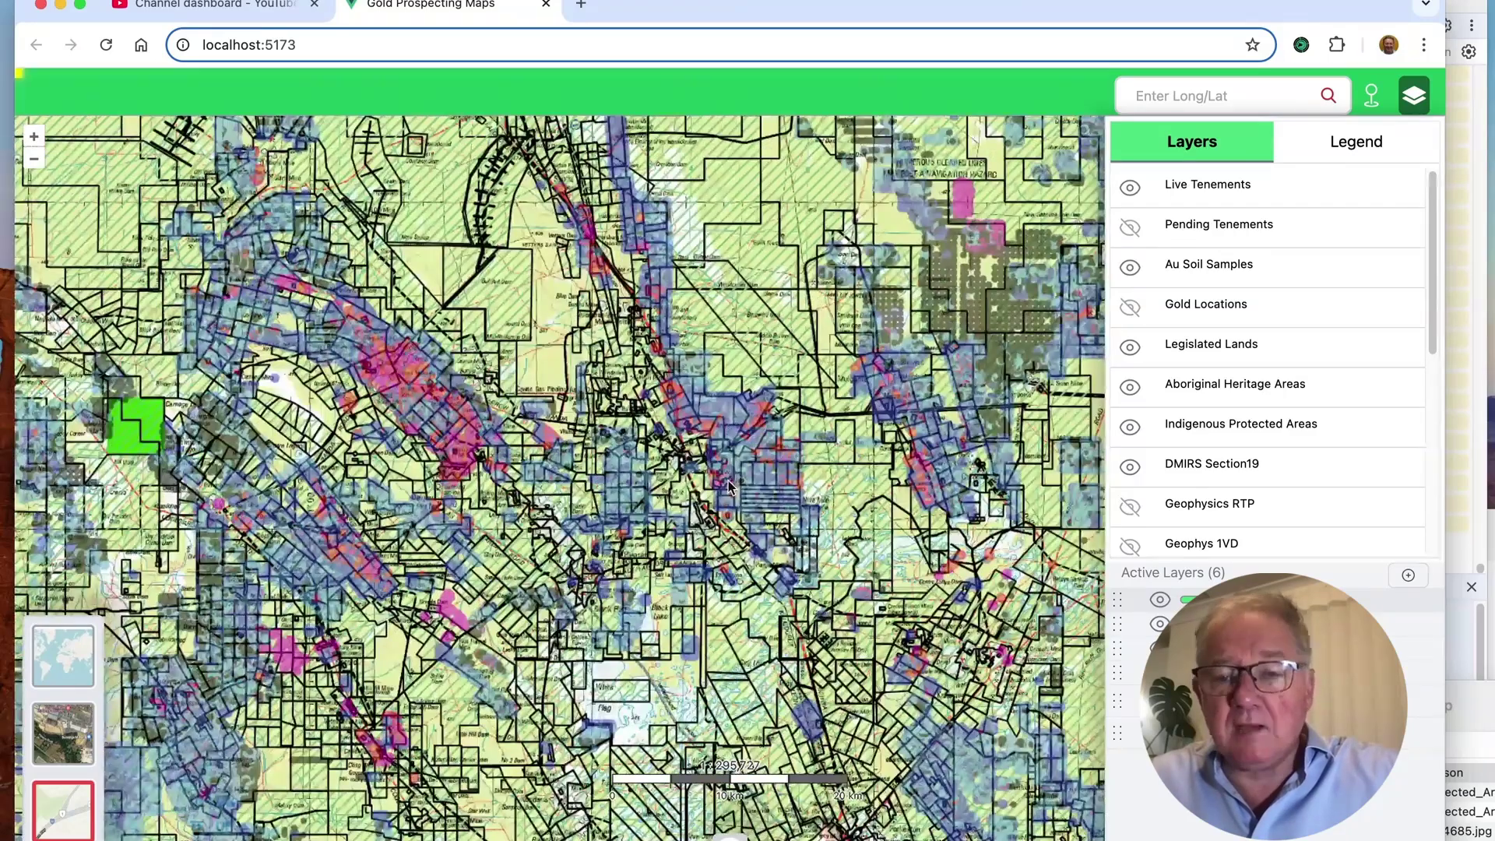
scroll(730, 486, up, 5)
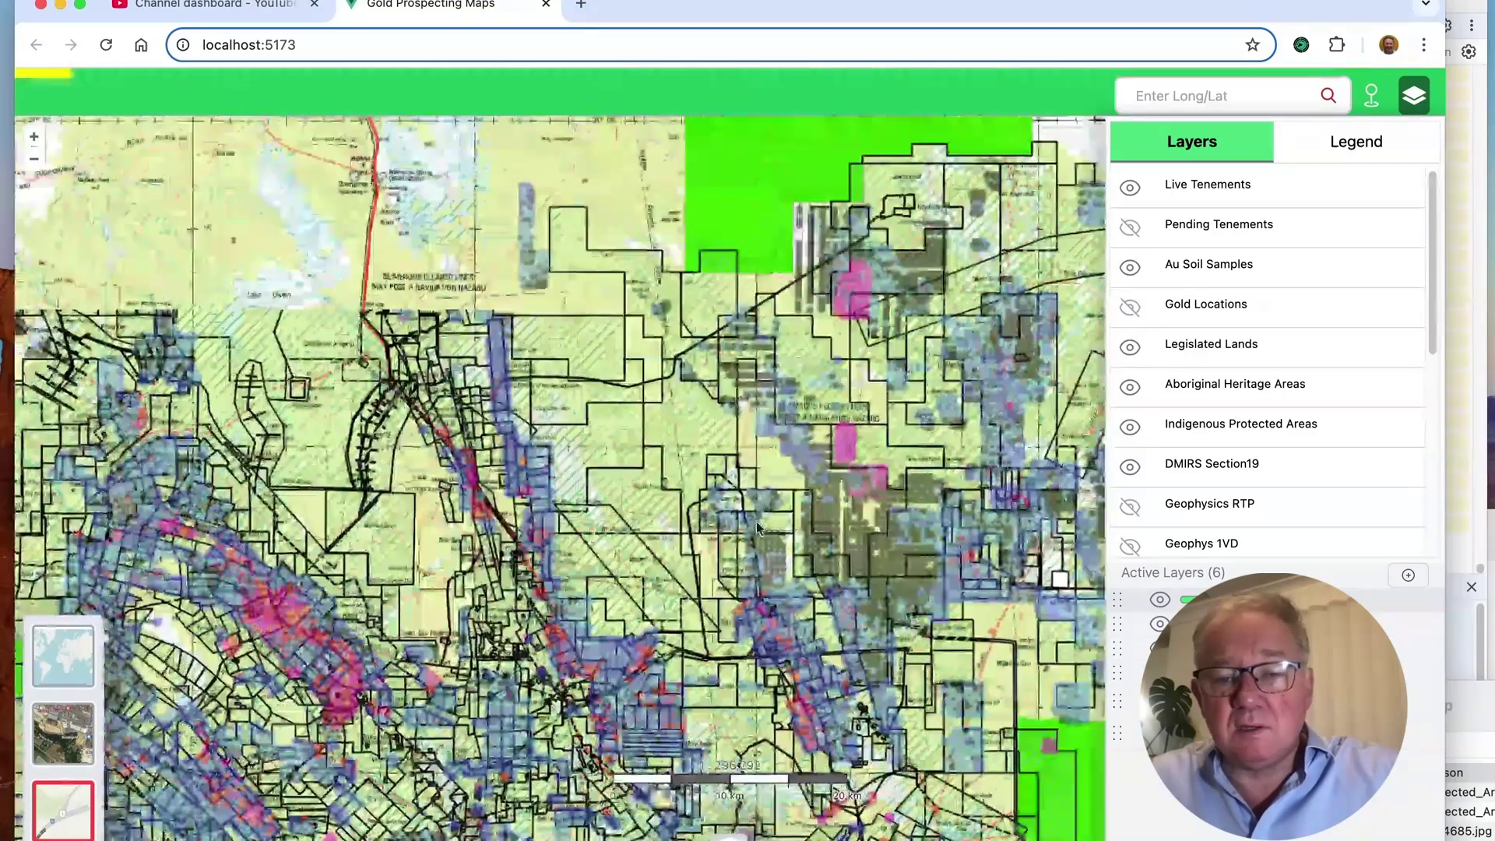
scroll(806, 471, up, 2)
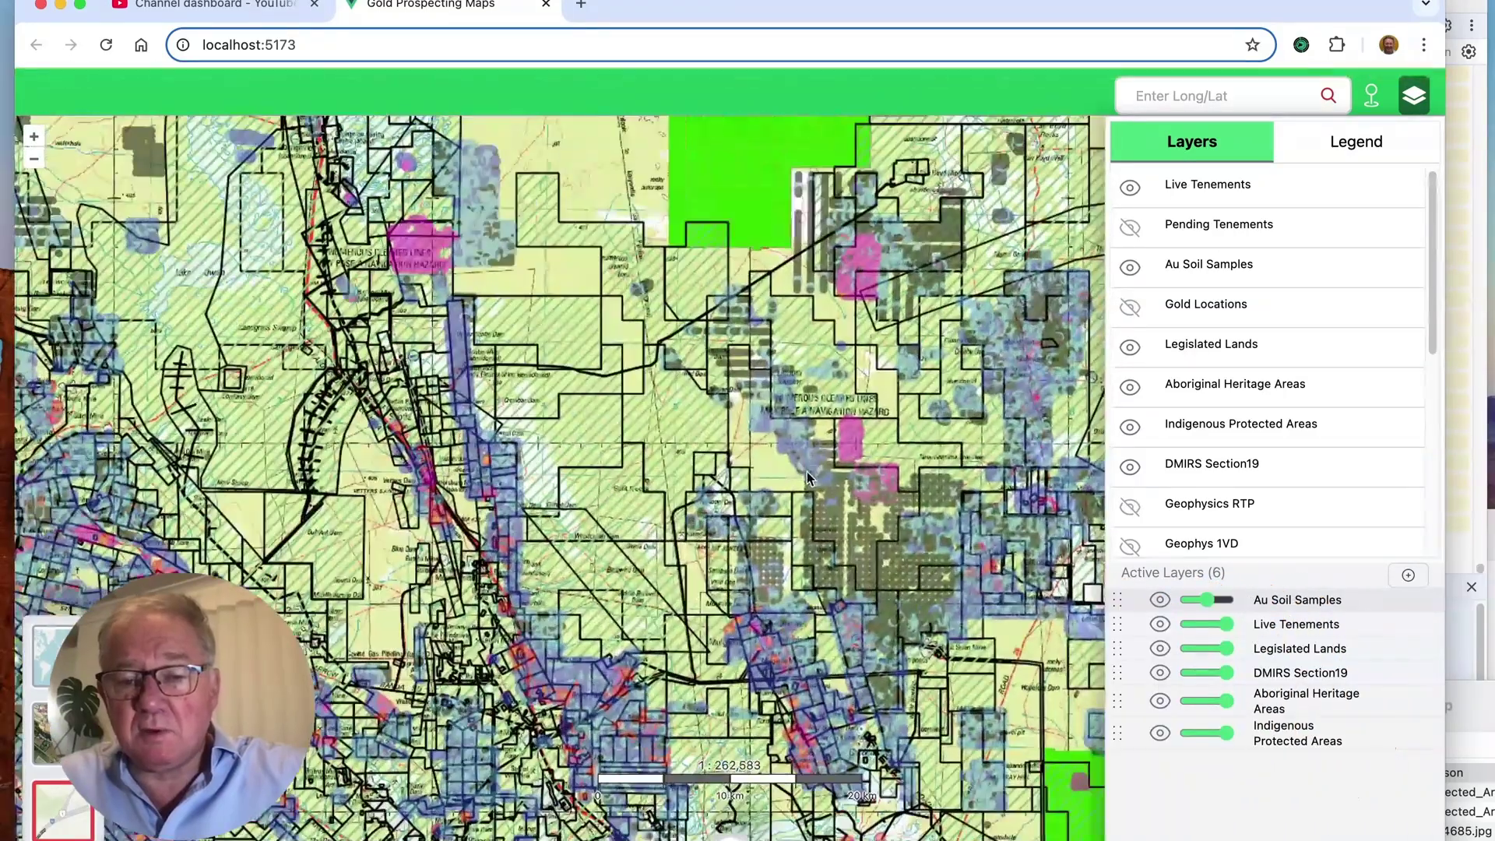
scroll(807, 478, up, 5)
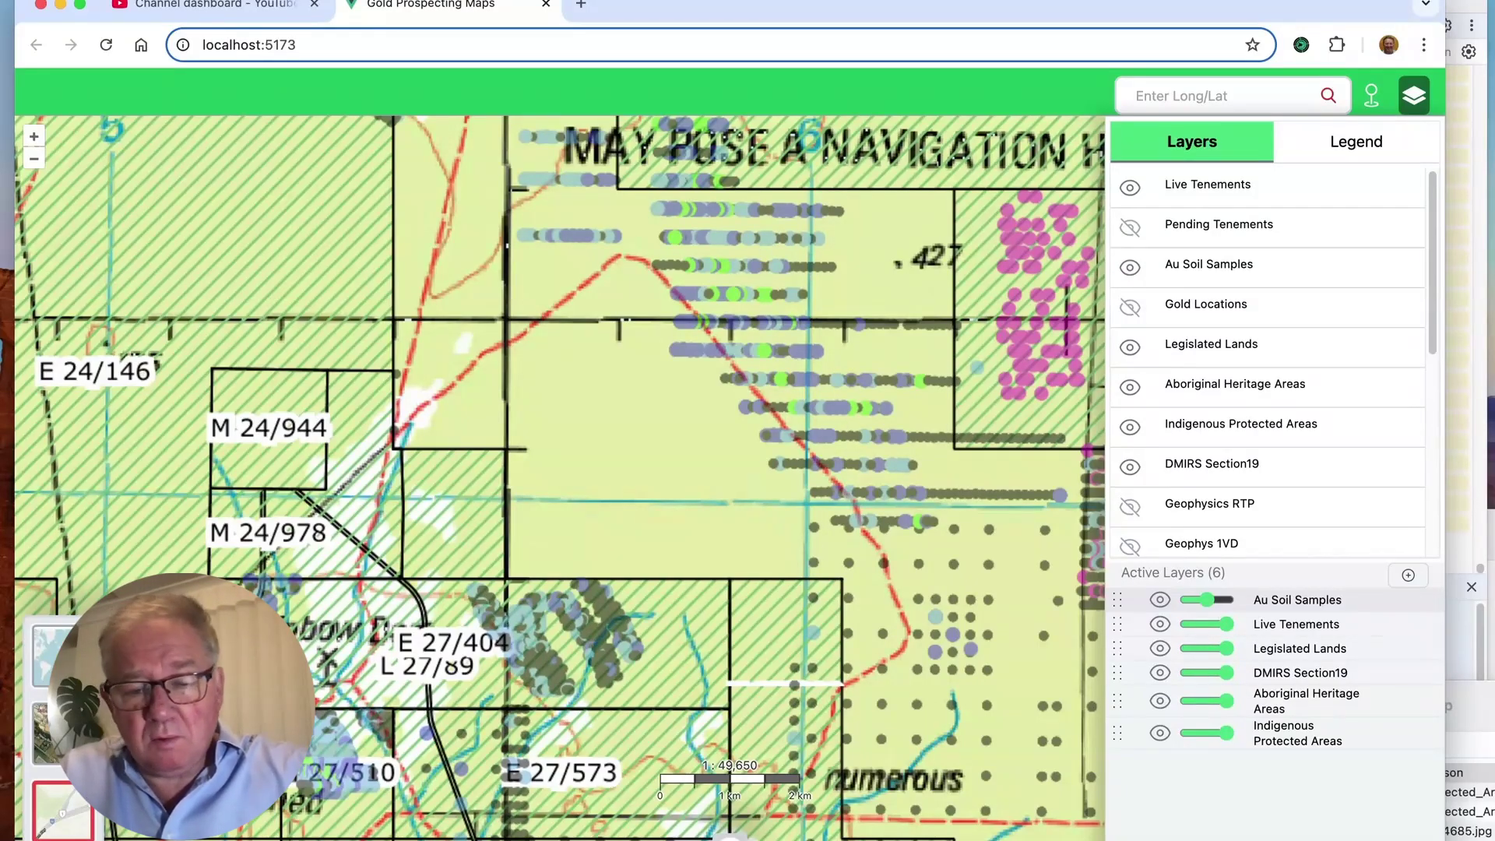
Step: Add the Markers (1).geojson file from the Desktop folder to the map as a new layer
mouse_move(537, 829)
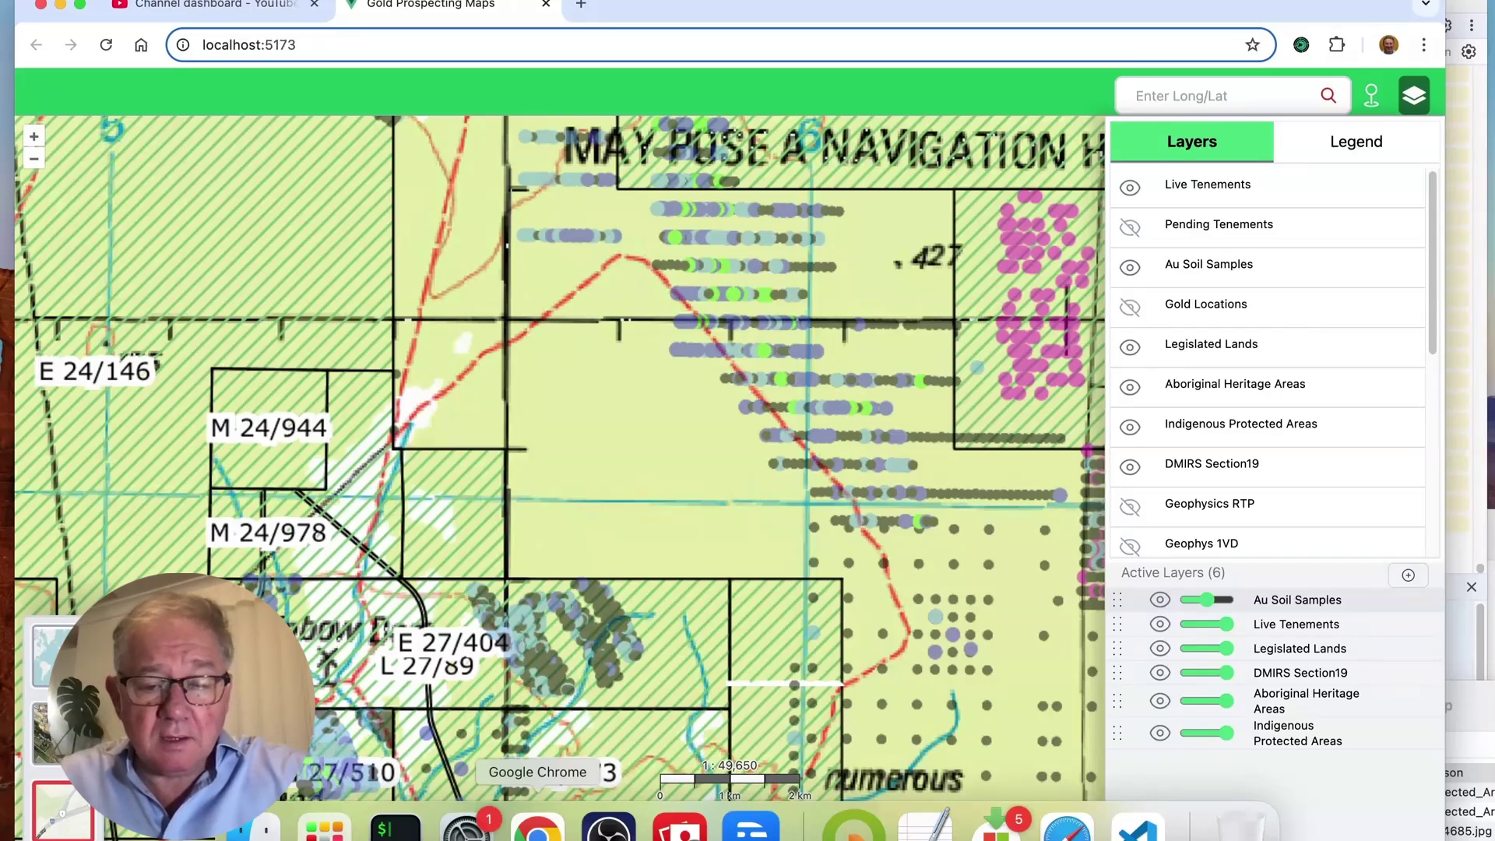
click(269, 830)
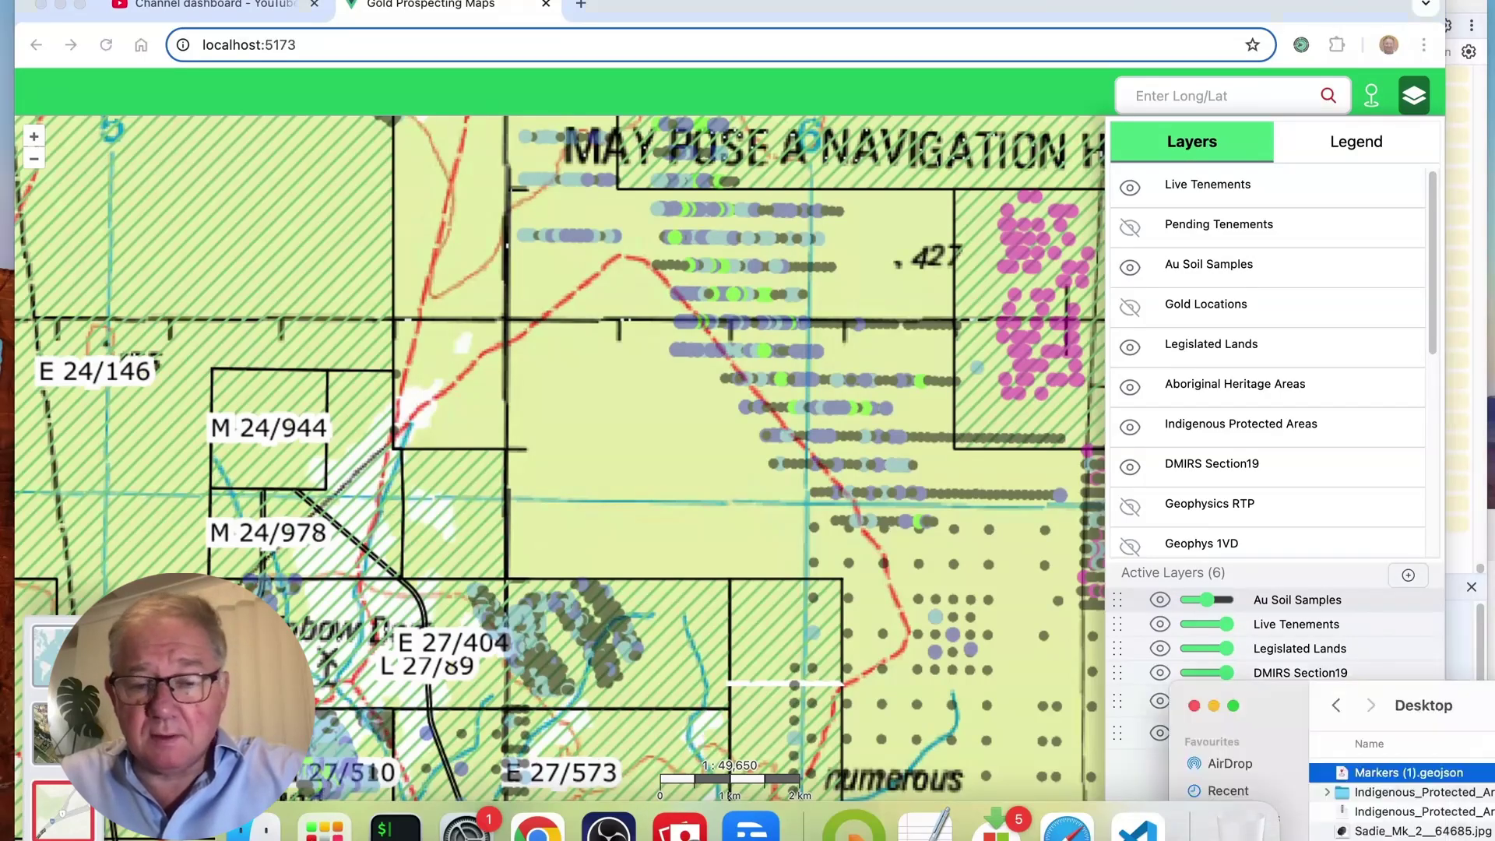
drag(1408, 773, 722, 484)
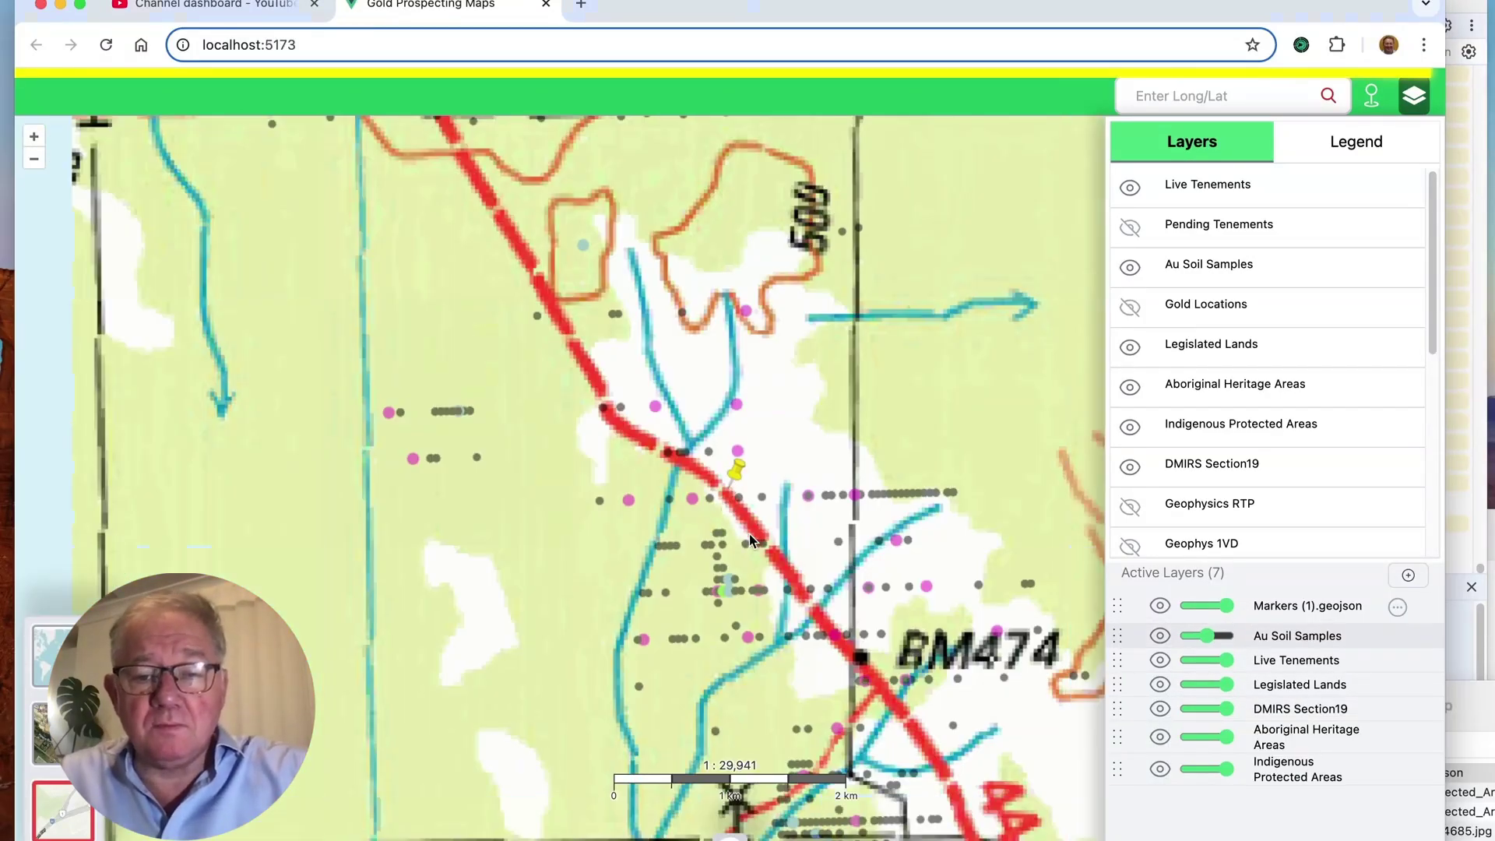
Step: Examine the soil samples and tenements around the imported marker between BM503 and BM474, eastward to M 29/348-I
scroll(752, 537, down, 2)
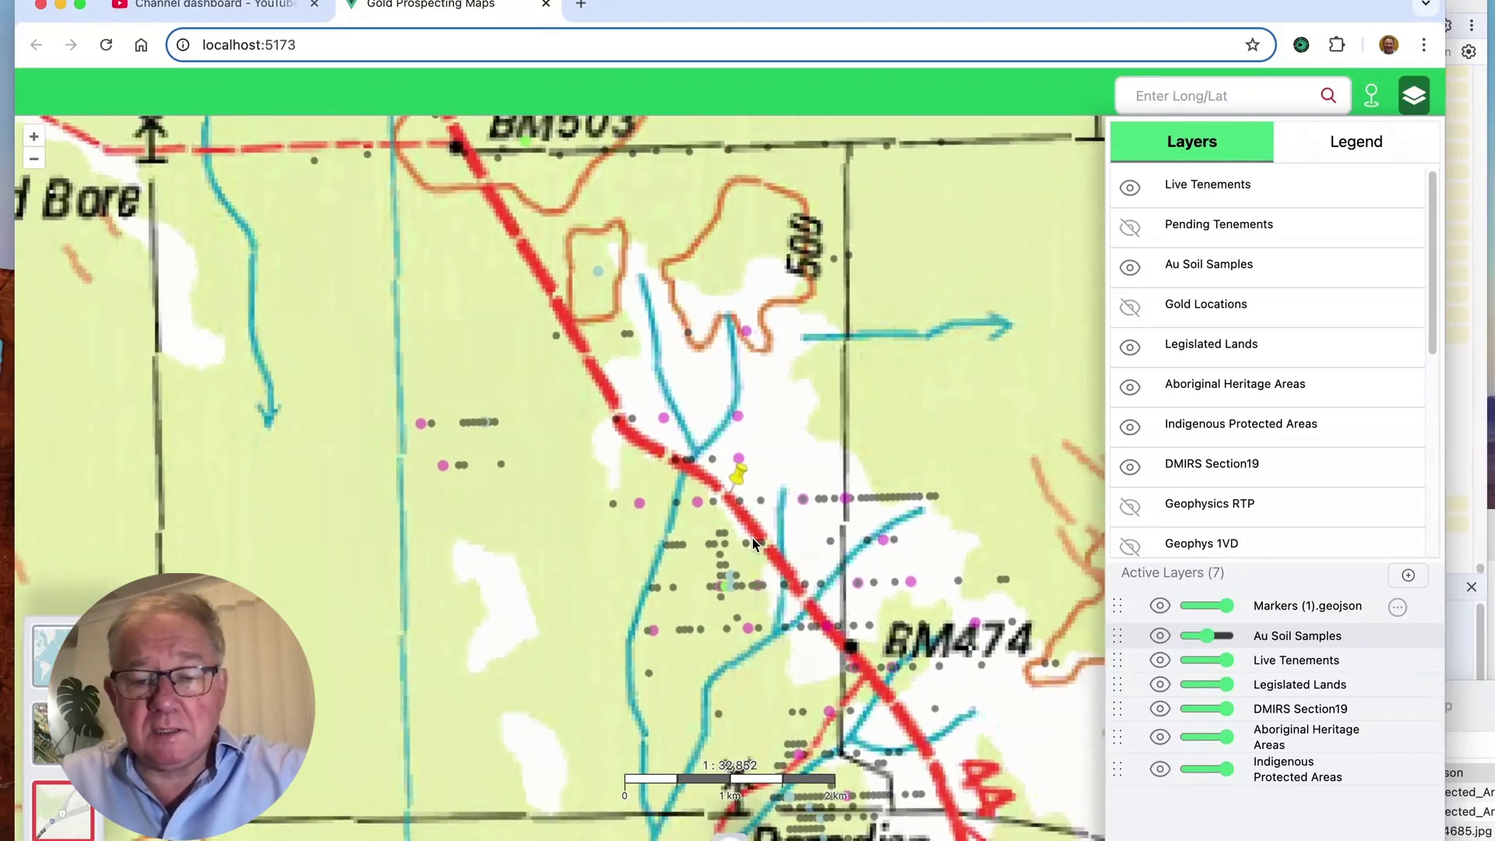
scroll(752, 537, down, 3)
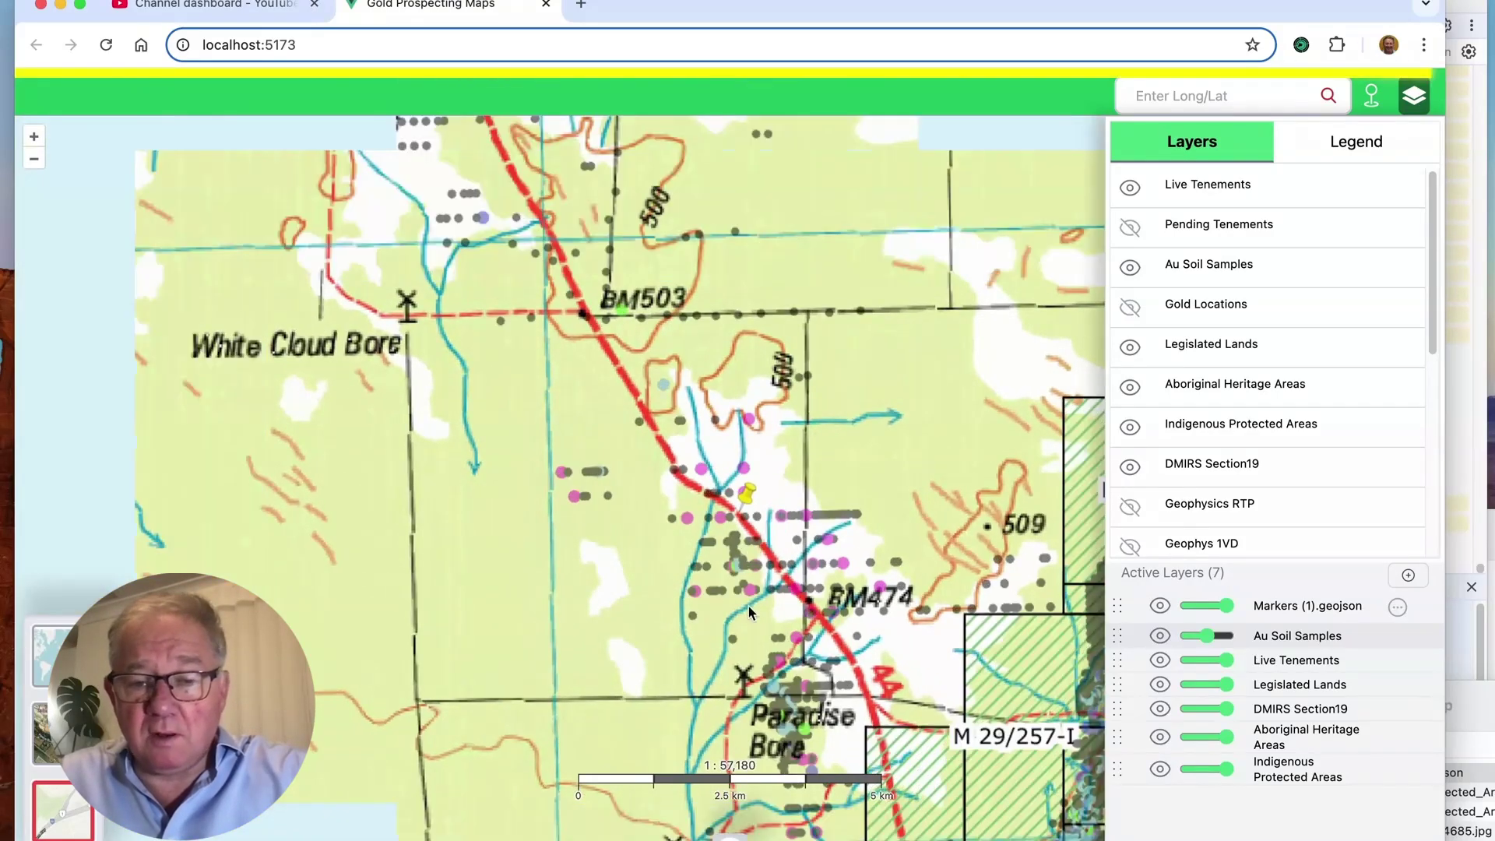
drag(697, 618, 558, 530)
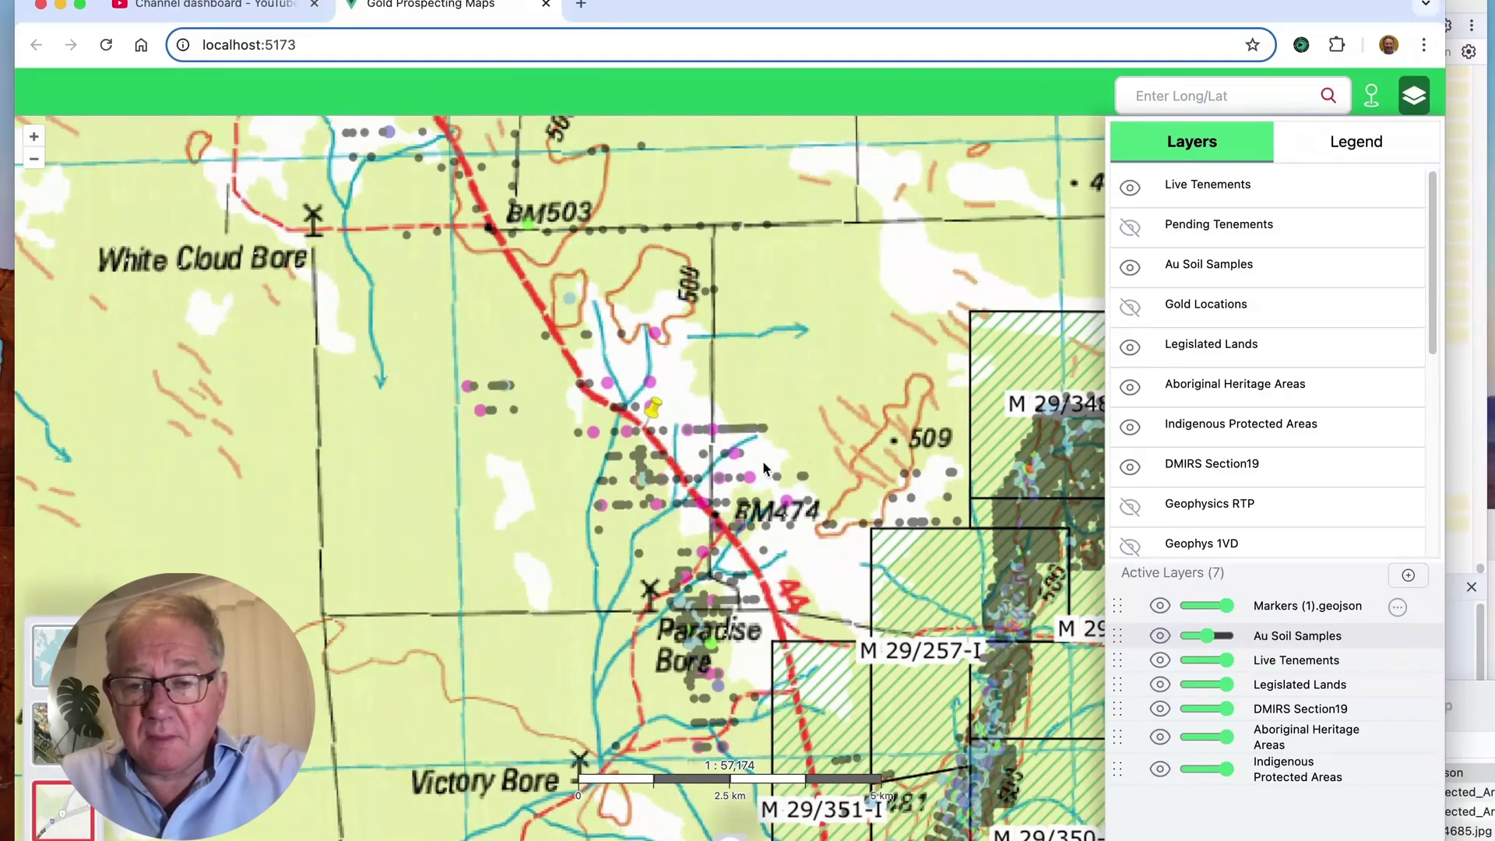
drag(749, 510, 349, 549)
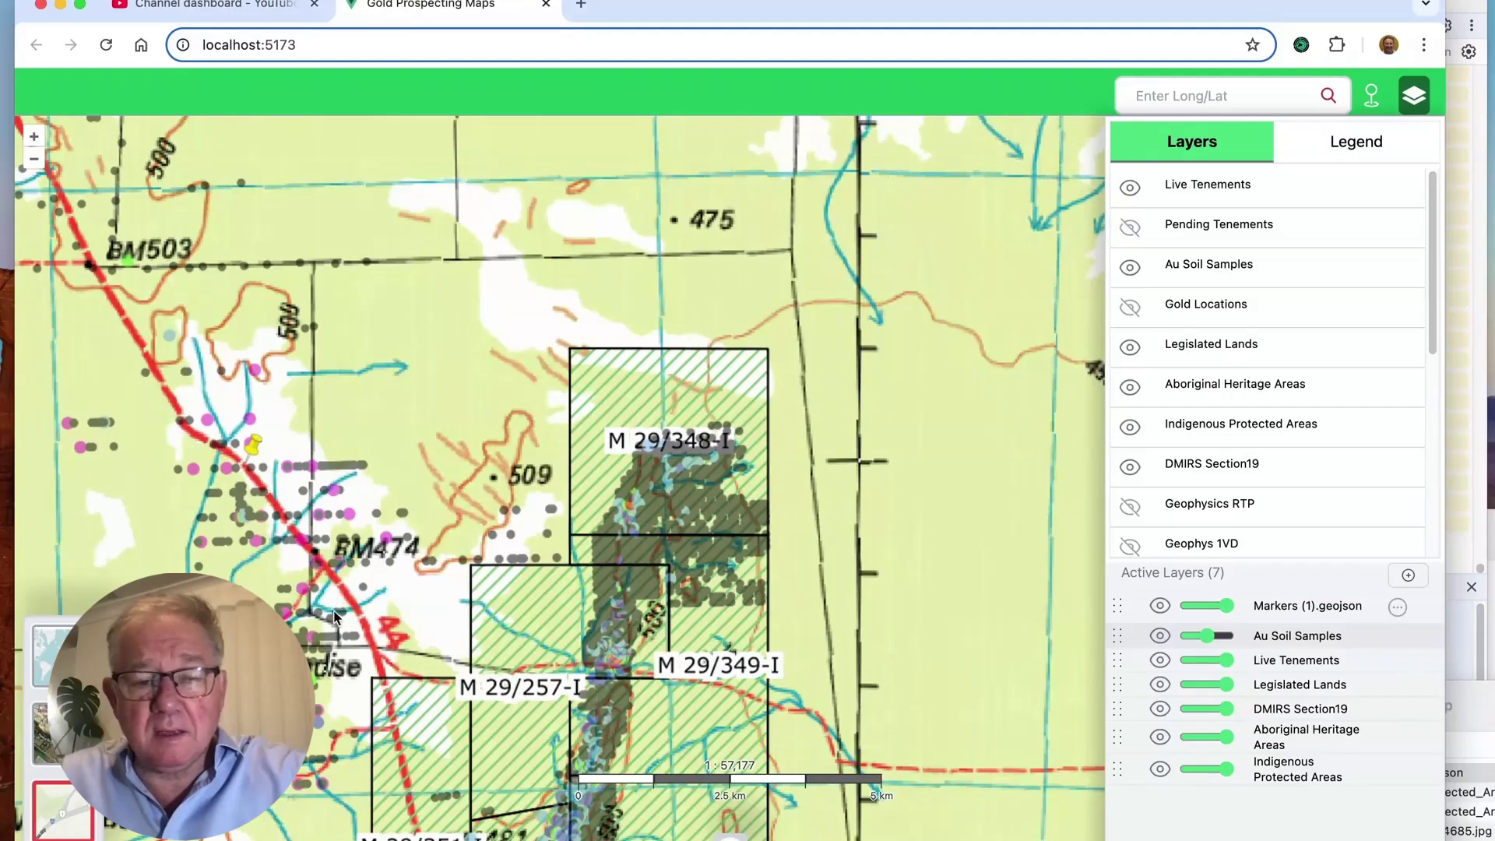
Step: Examine the soil samples and tenements southward from the imported marker, closing in on the untenured sample grid around Paradise Bore
drag(334, 618, 471, 328)
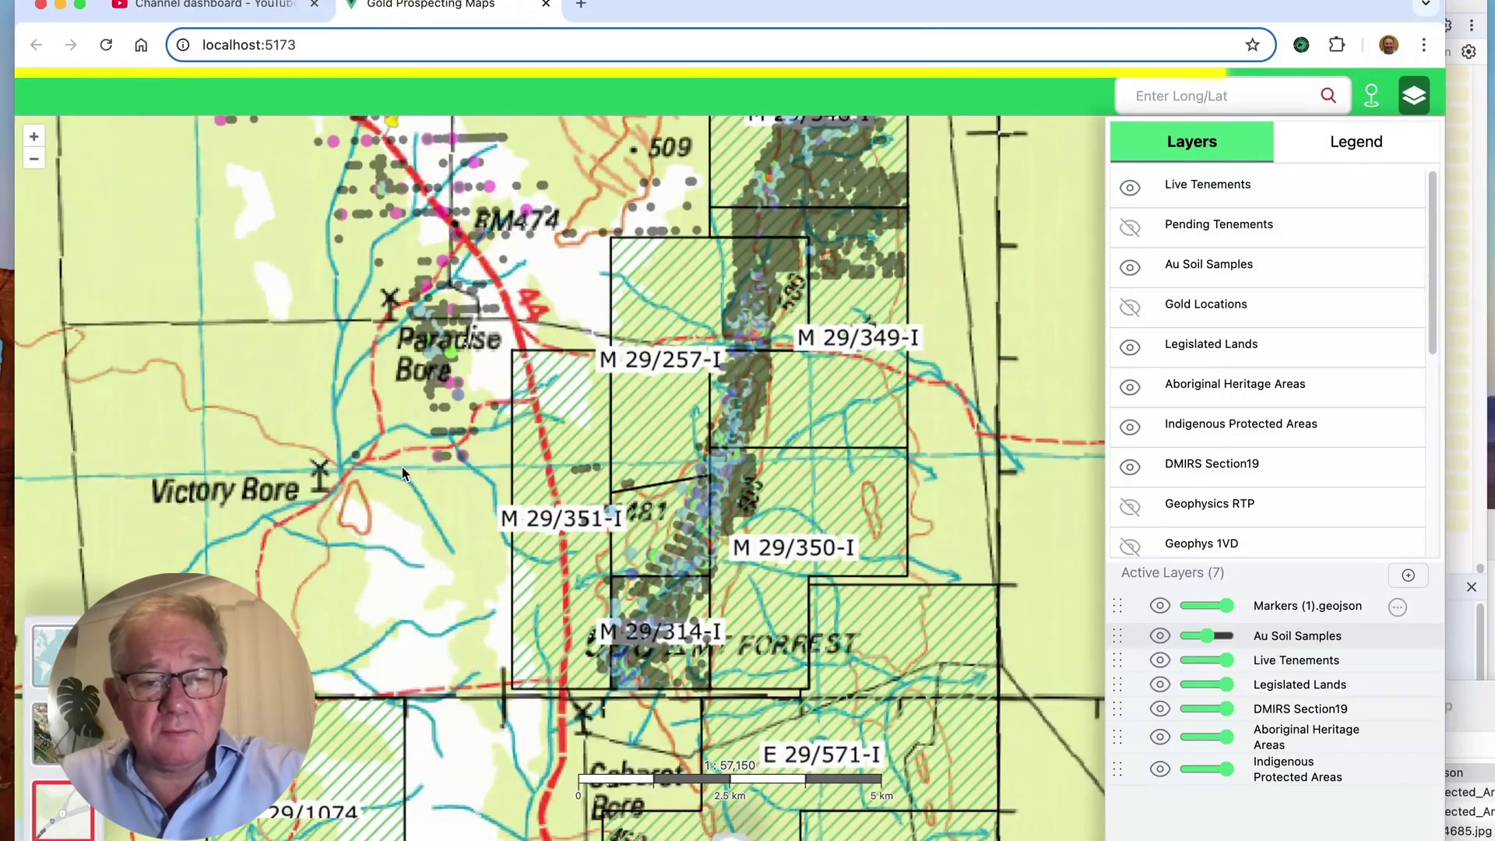
drag(402, 467, 527, 534)
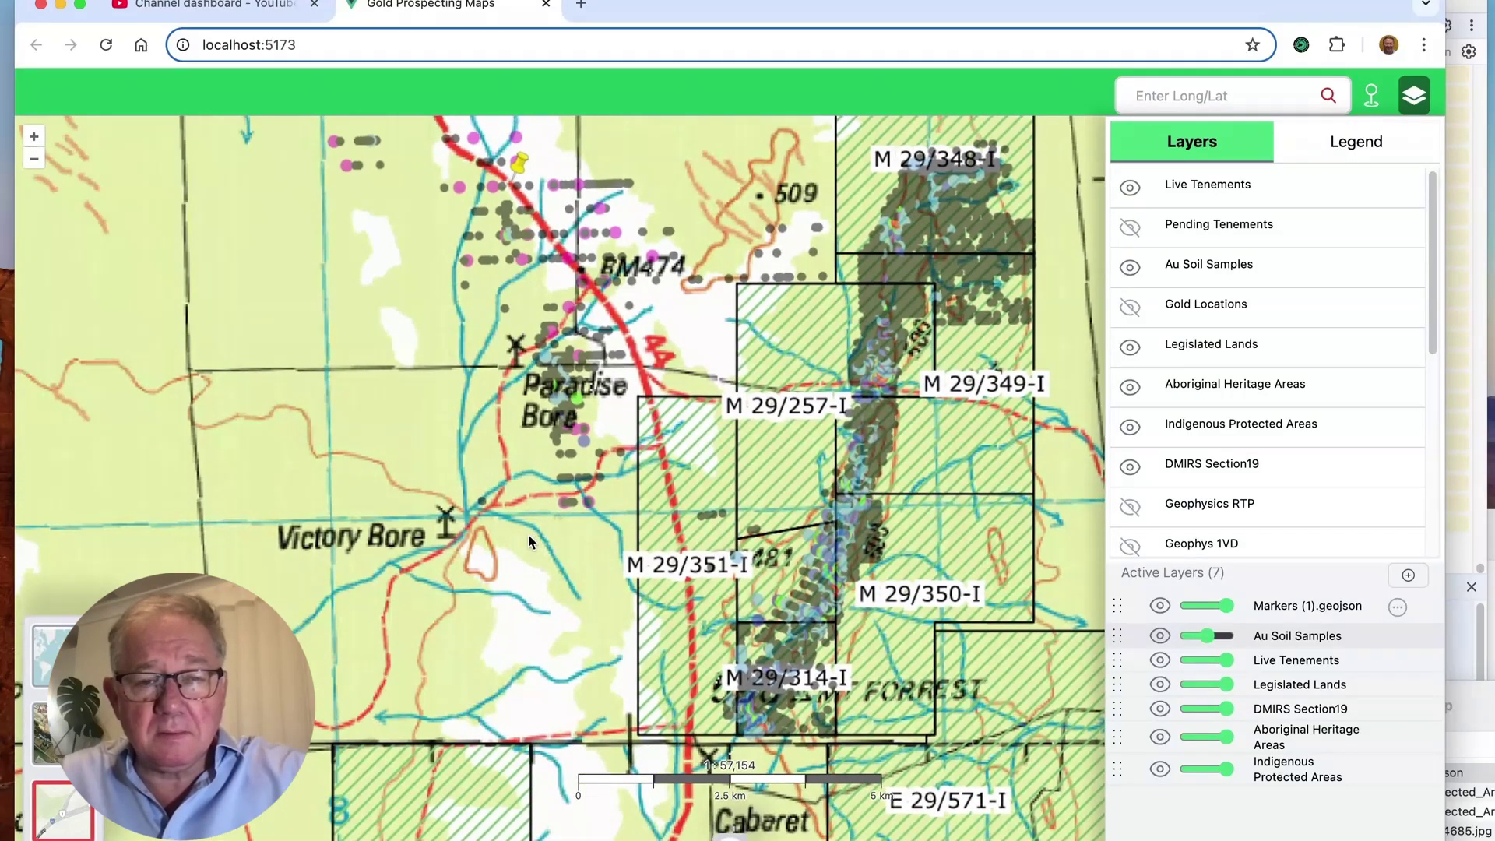
scroll(519, 377, up, 3)
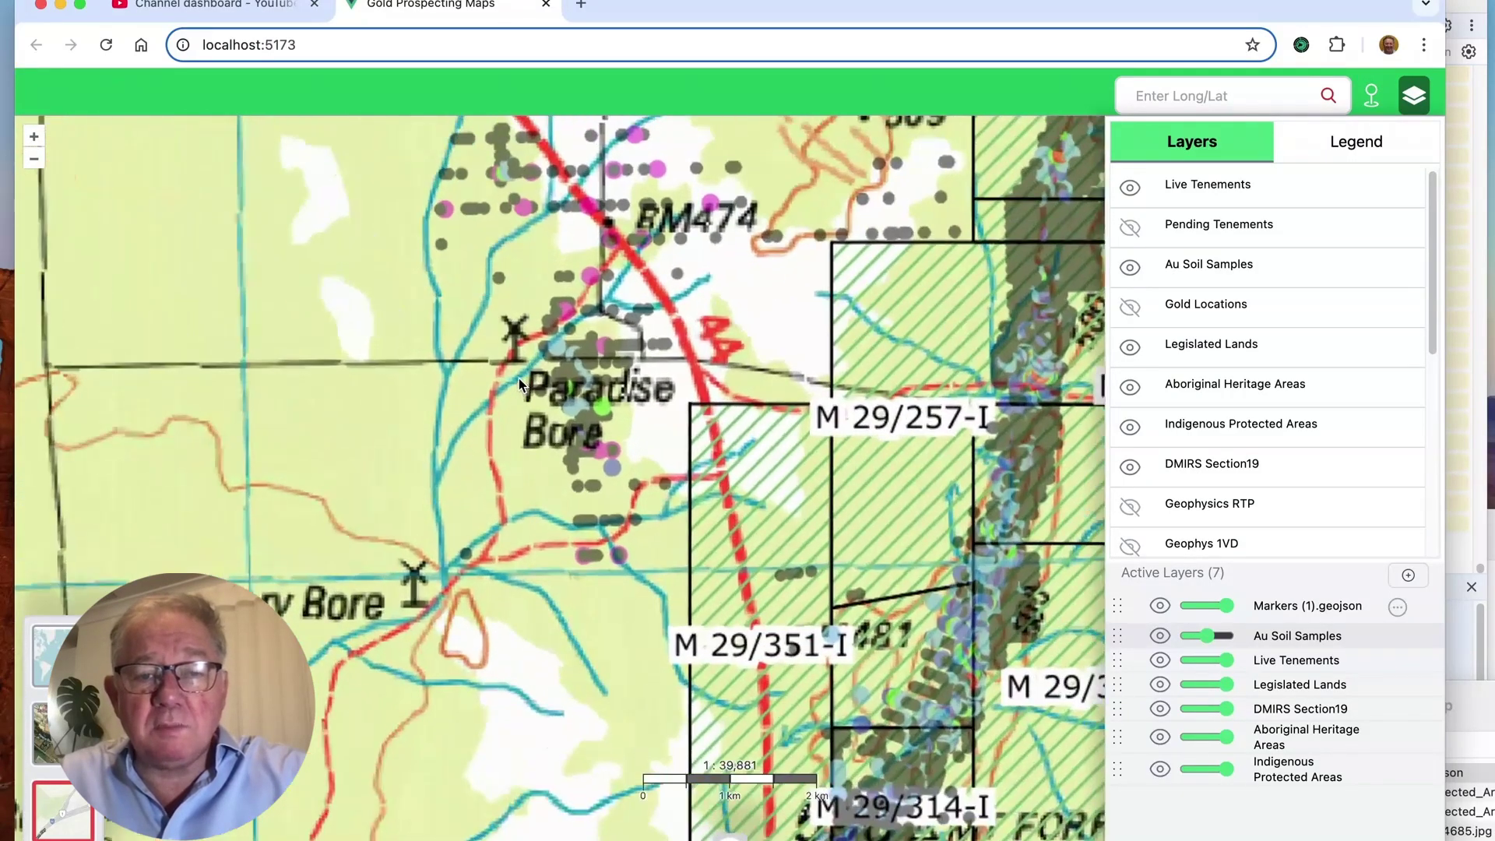
drag(519, 377, 469, 548)
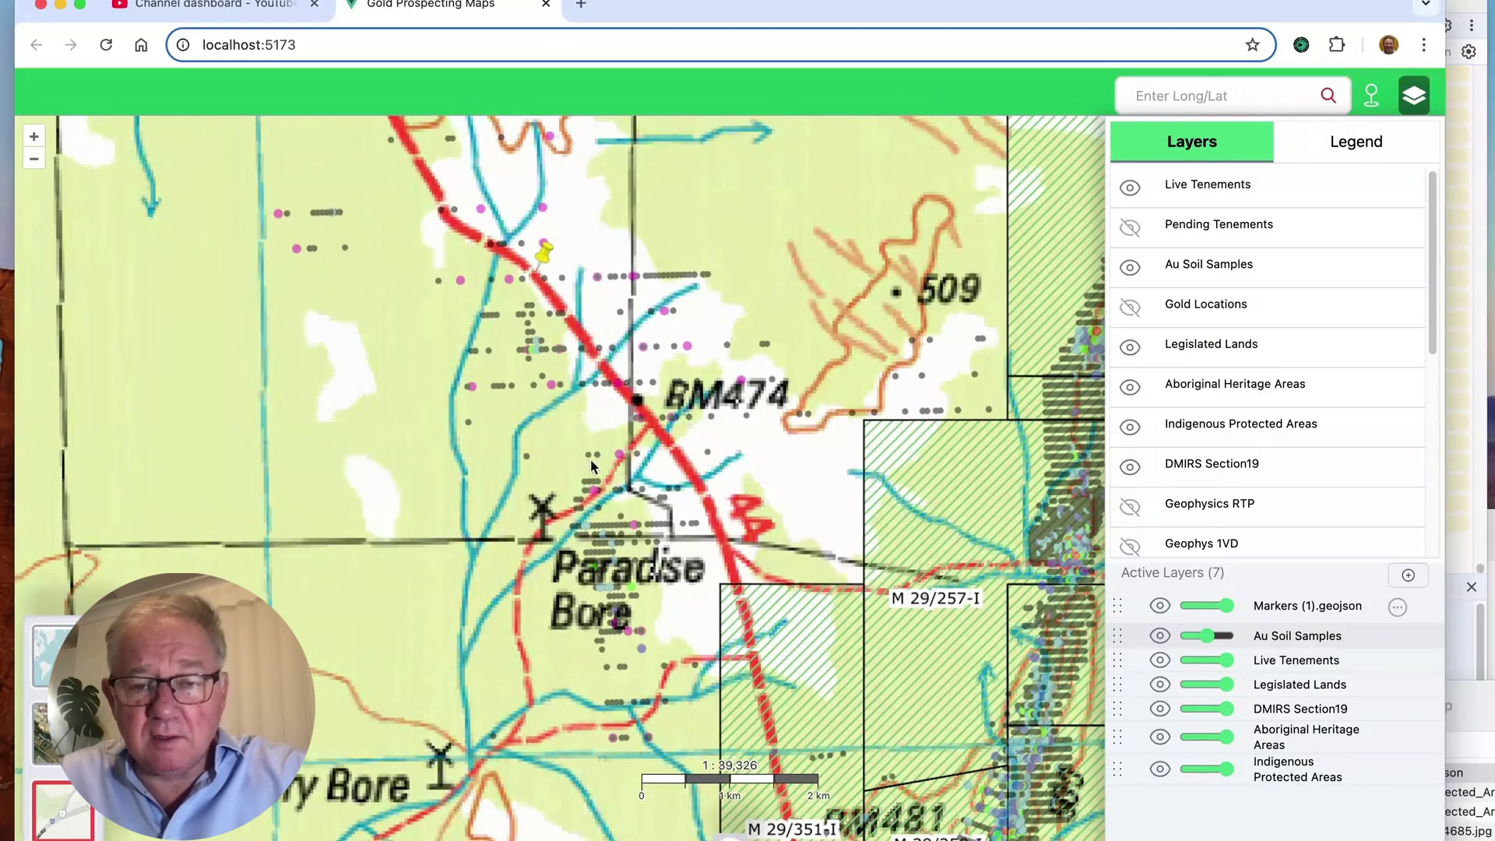
scroll(577, 435, down, 3)
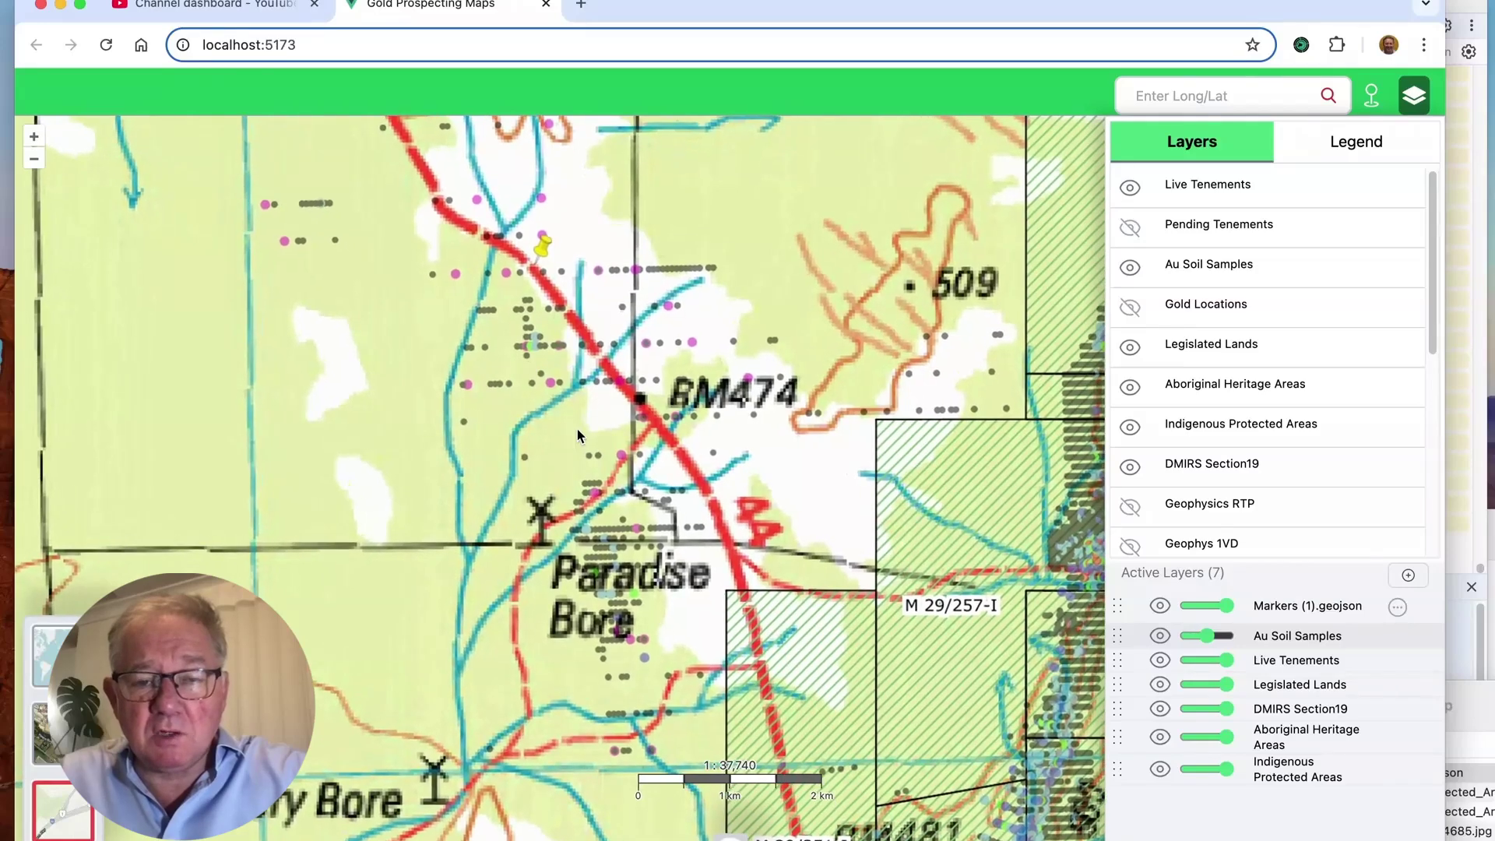
scroll(577, 435, down, 1)
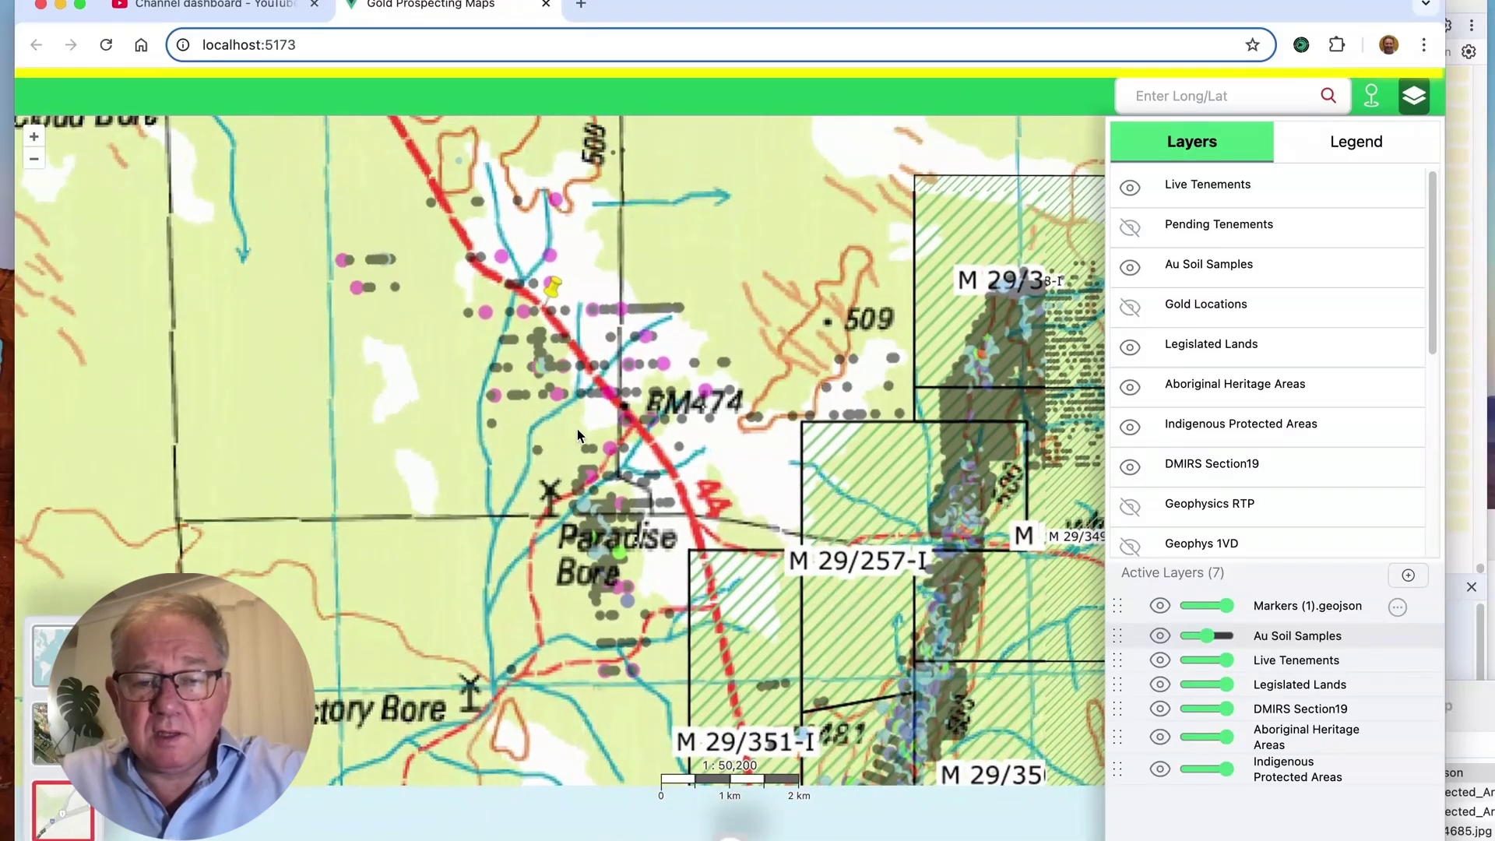
scroll(610, 571, up, 5)
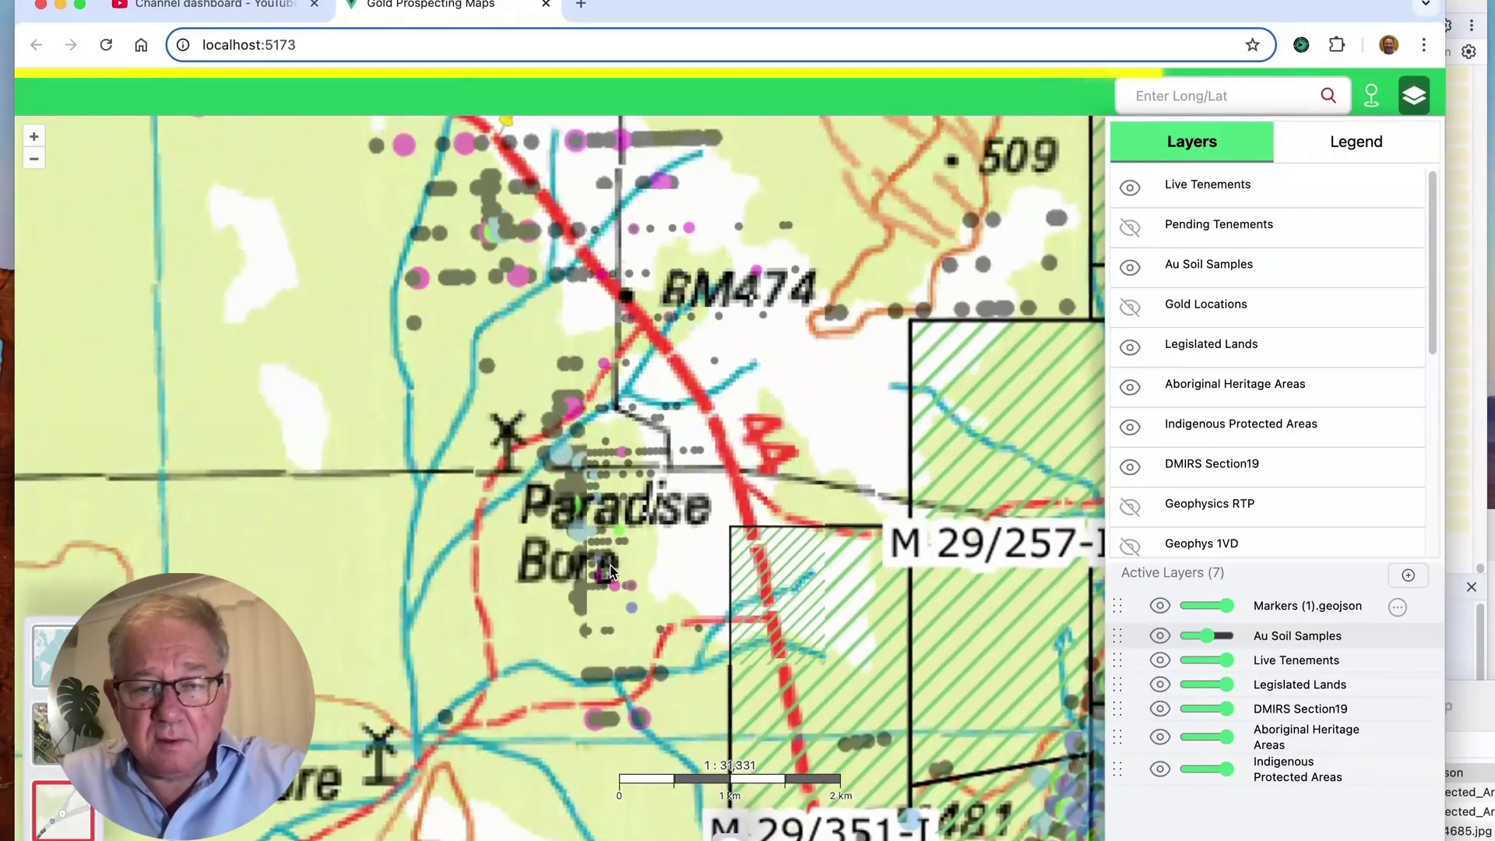
scroll(609, 570, up, 5)
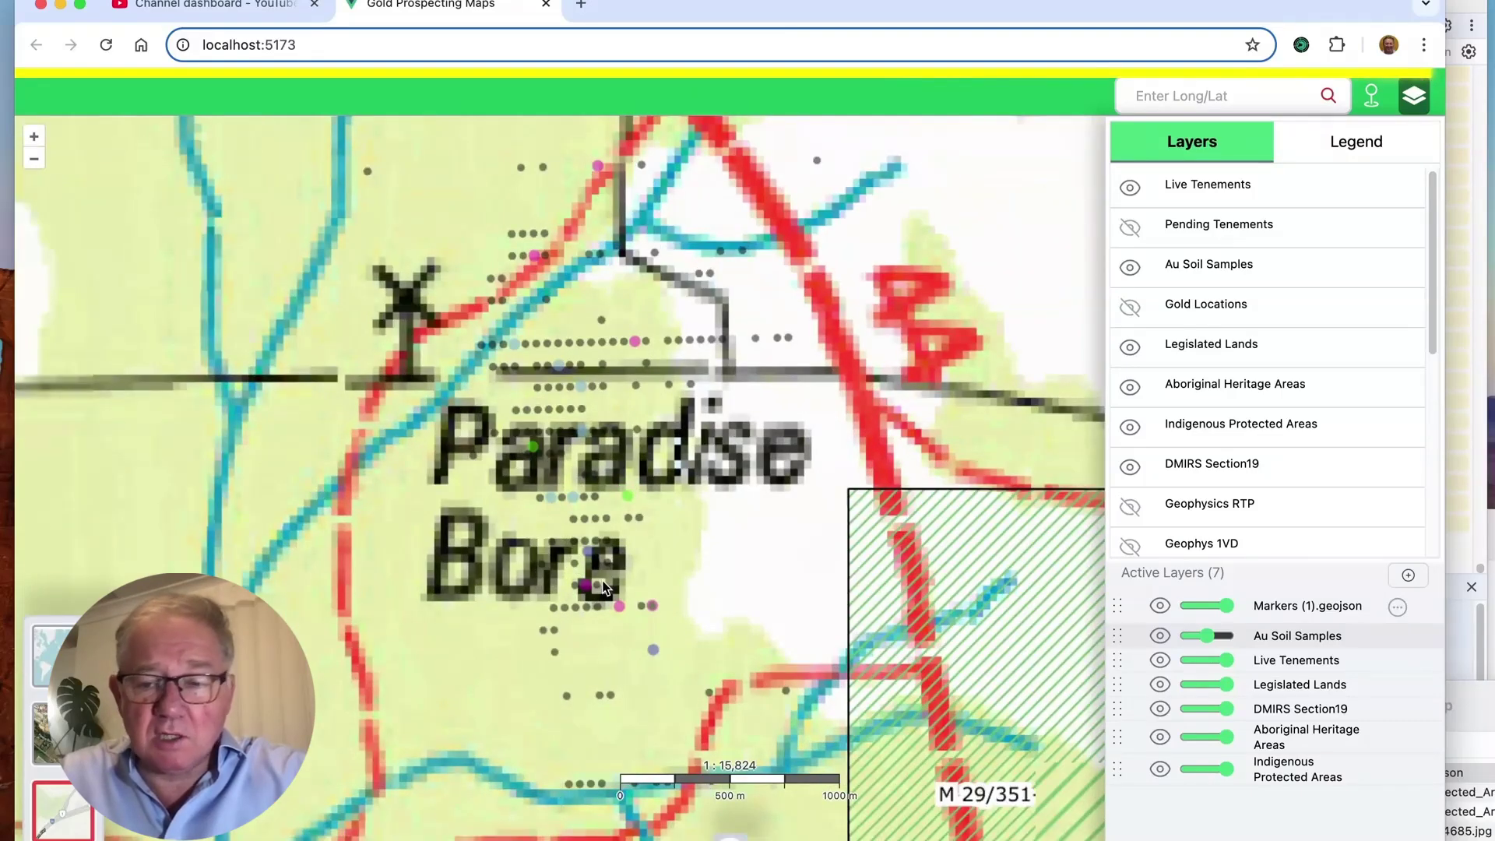
Step: Switch the basemap from the topographic map to satellite imagery, trying the street map first, and close in on the Paradise Bore workings
click(53, 656)
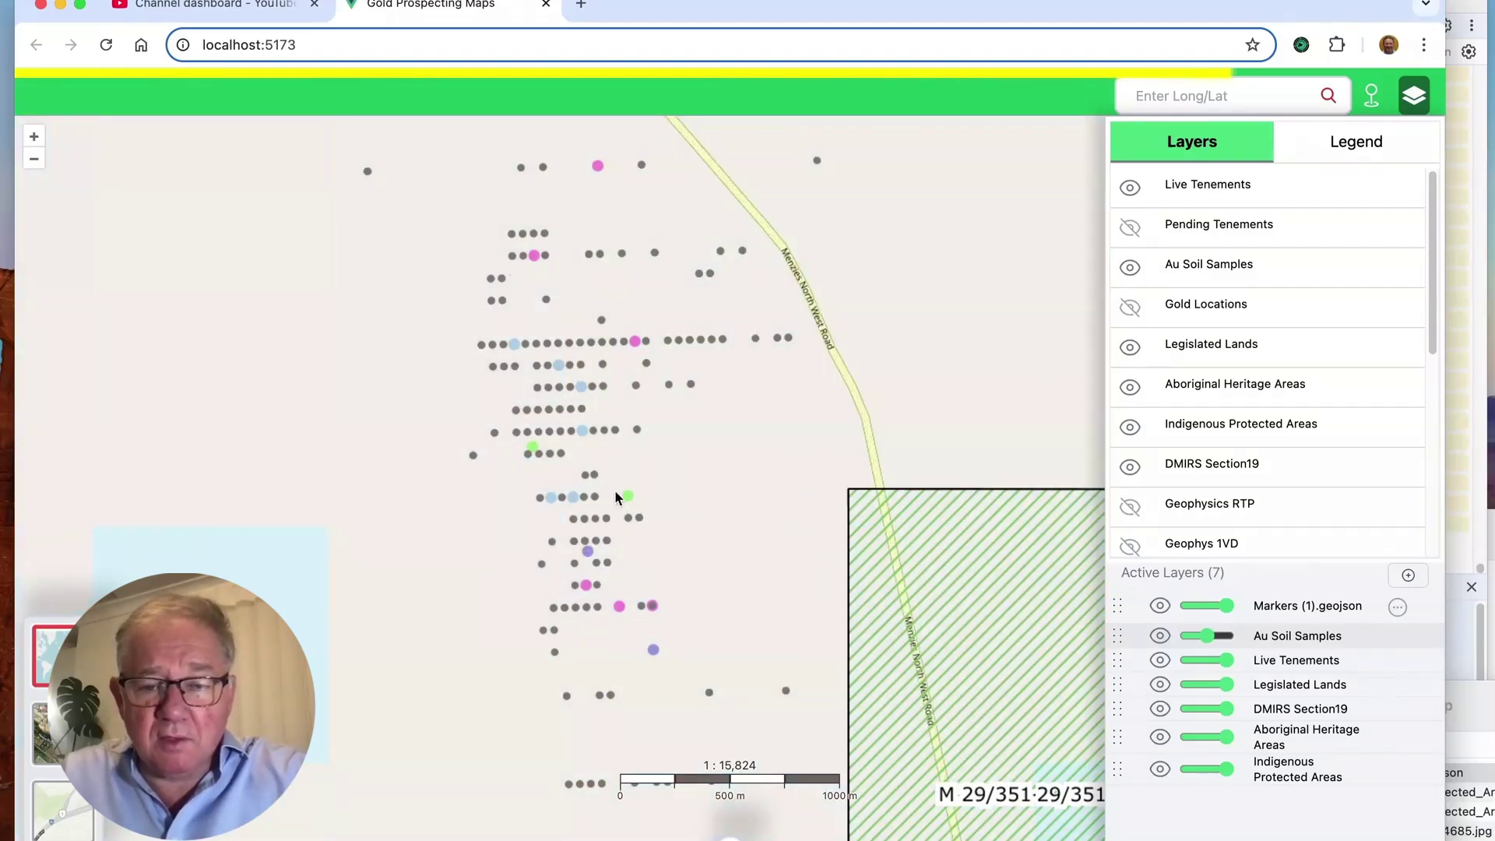
scroll(577, 548, down, 3)
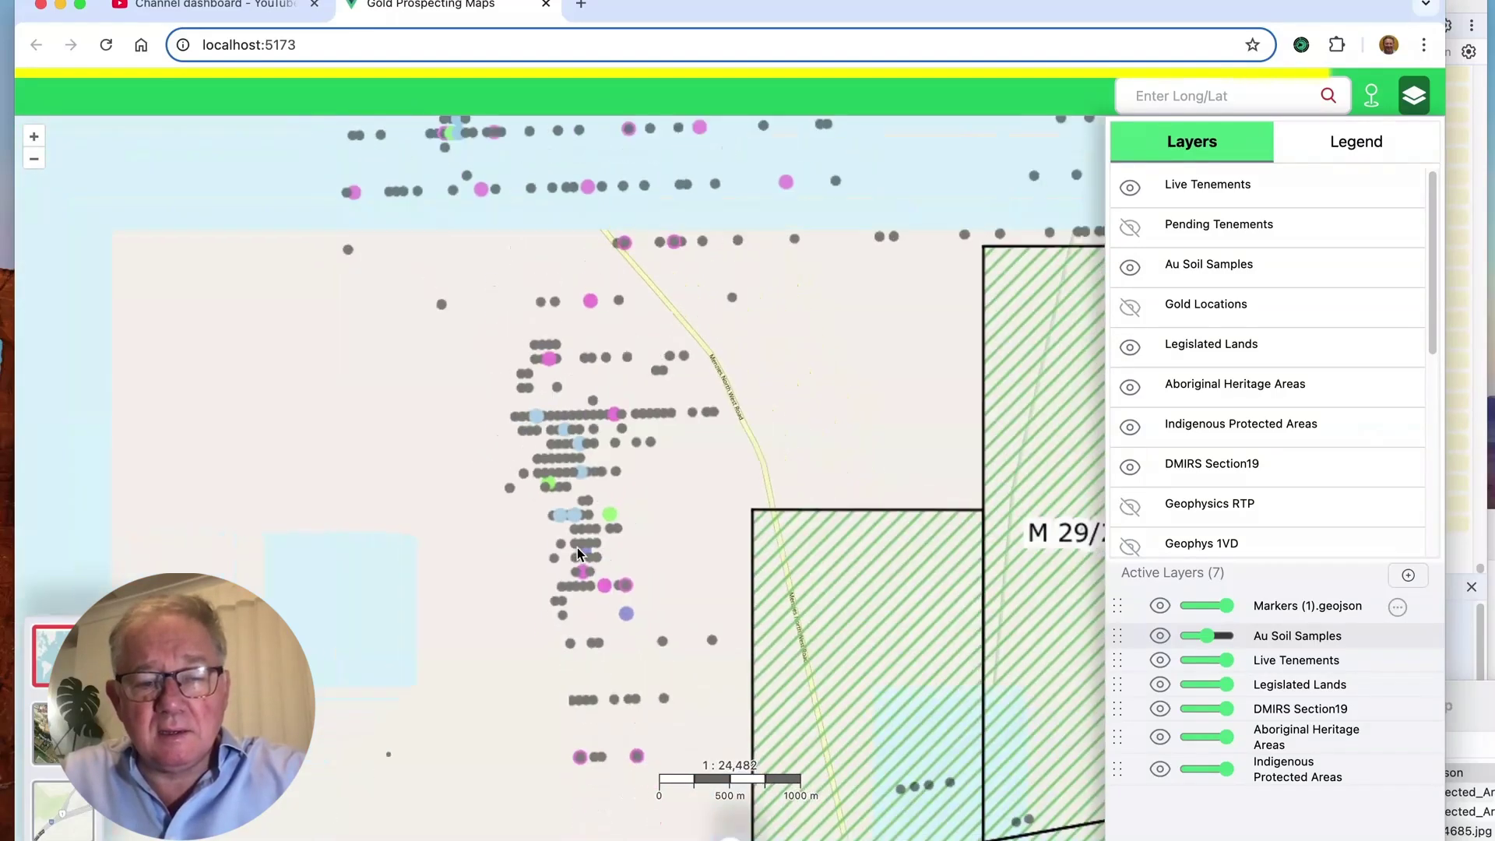
scroll(536, 560, down, 1)
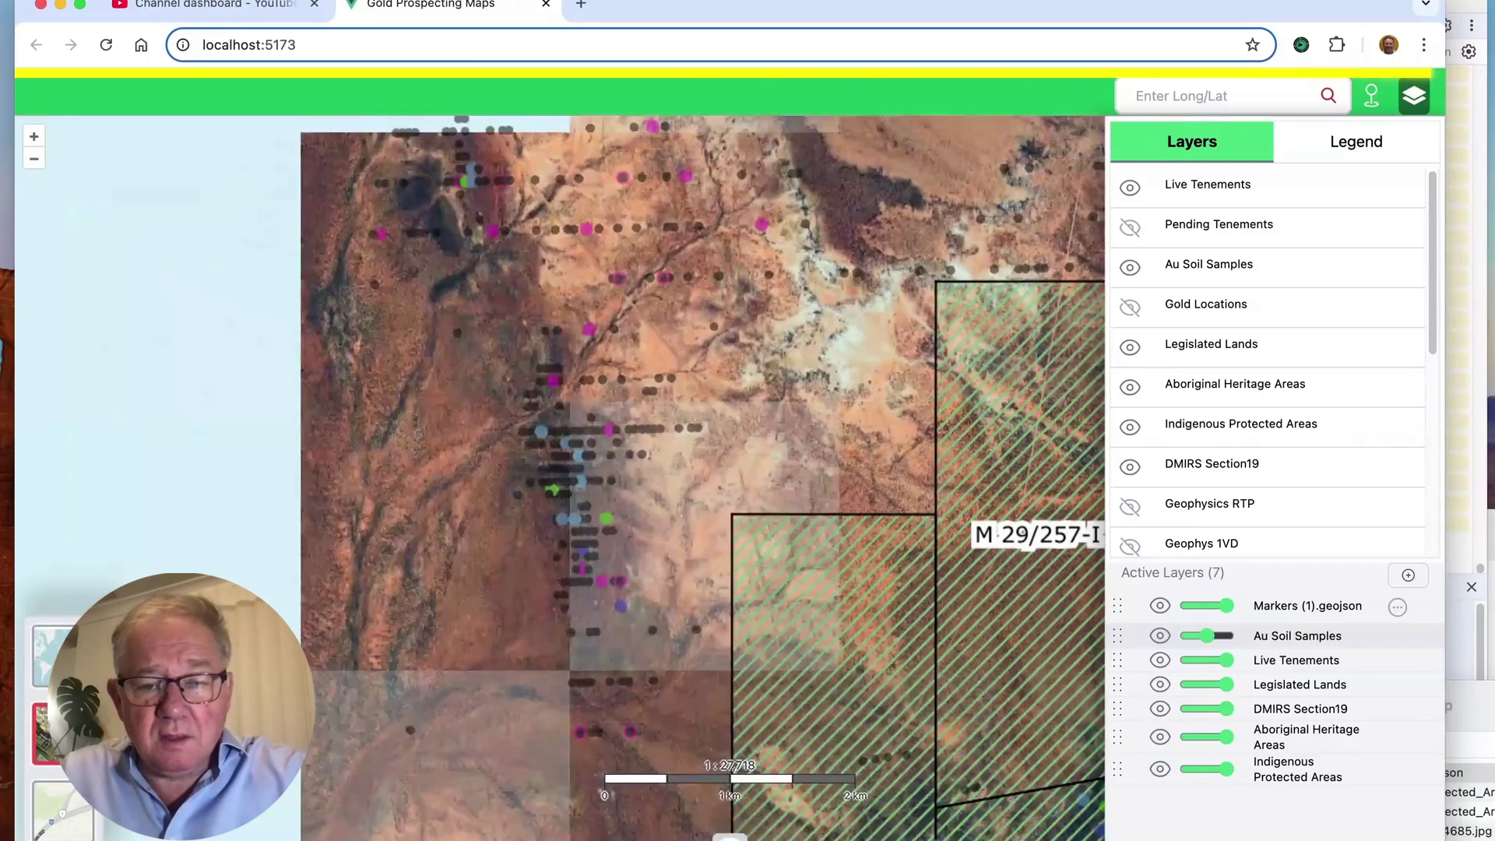
scroll(546, 559, up, 3)
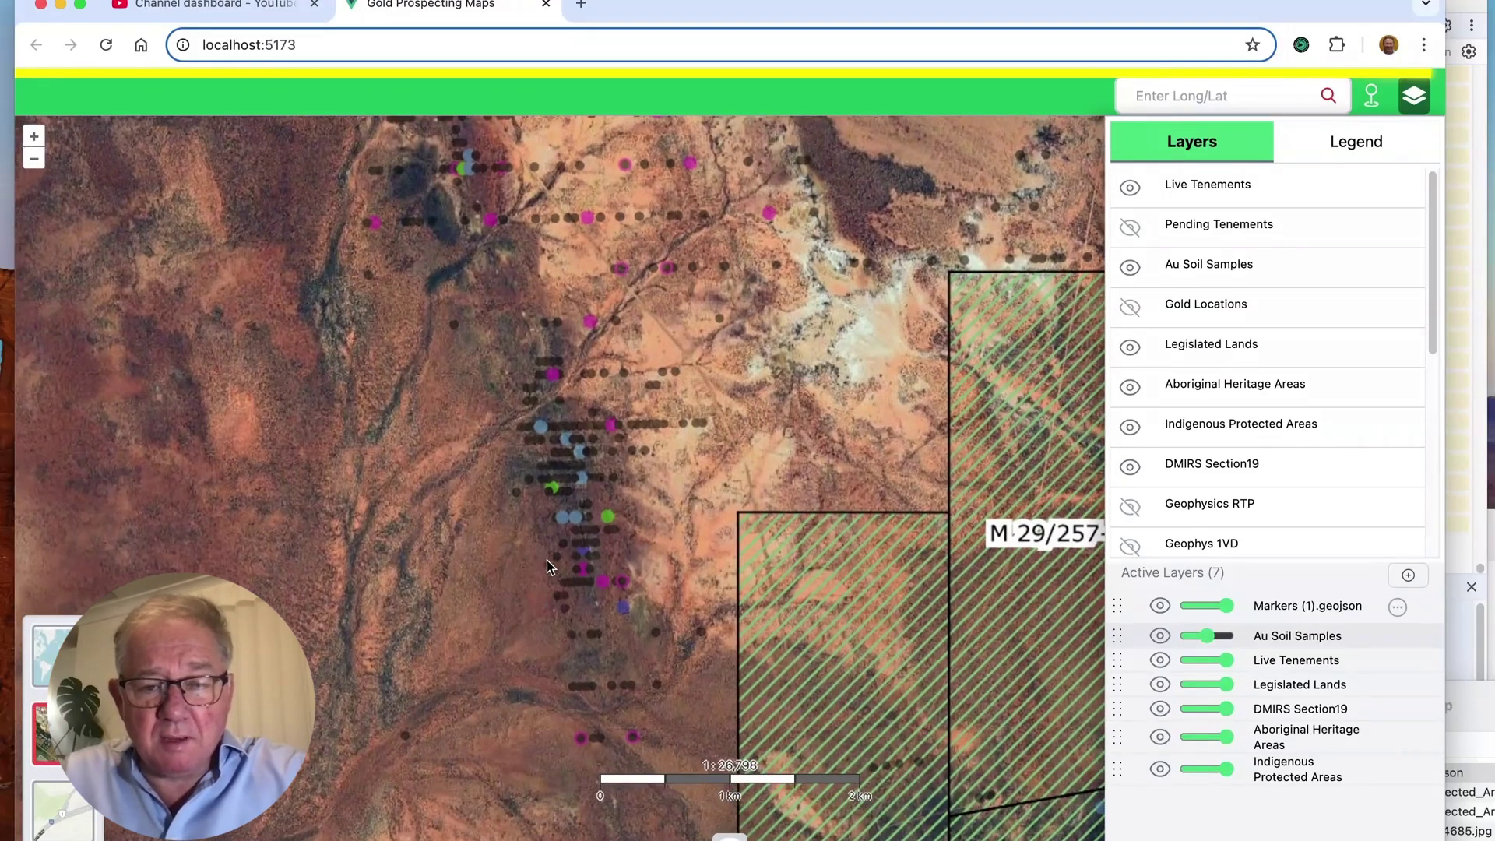
scroll(547, 559, up, 2)
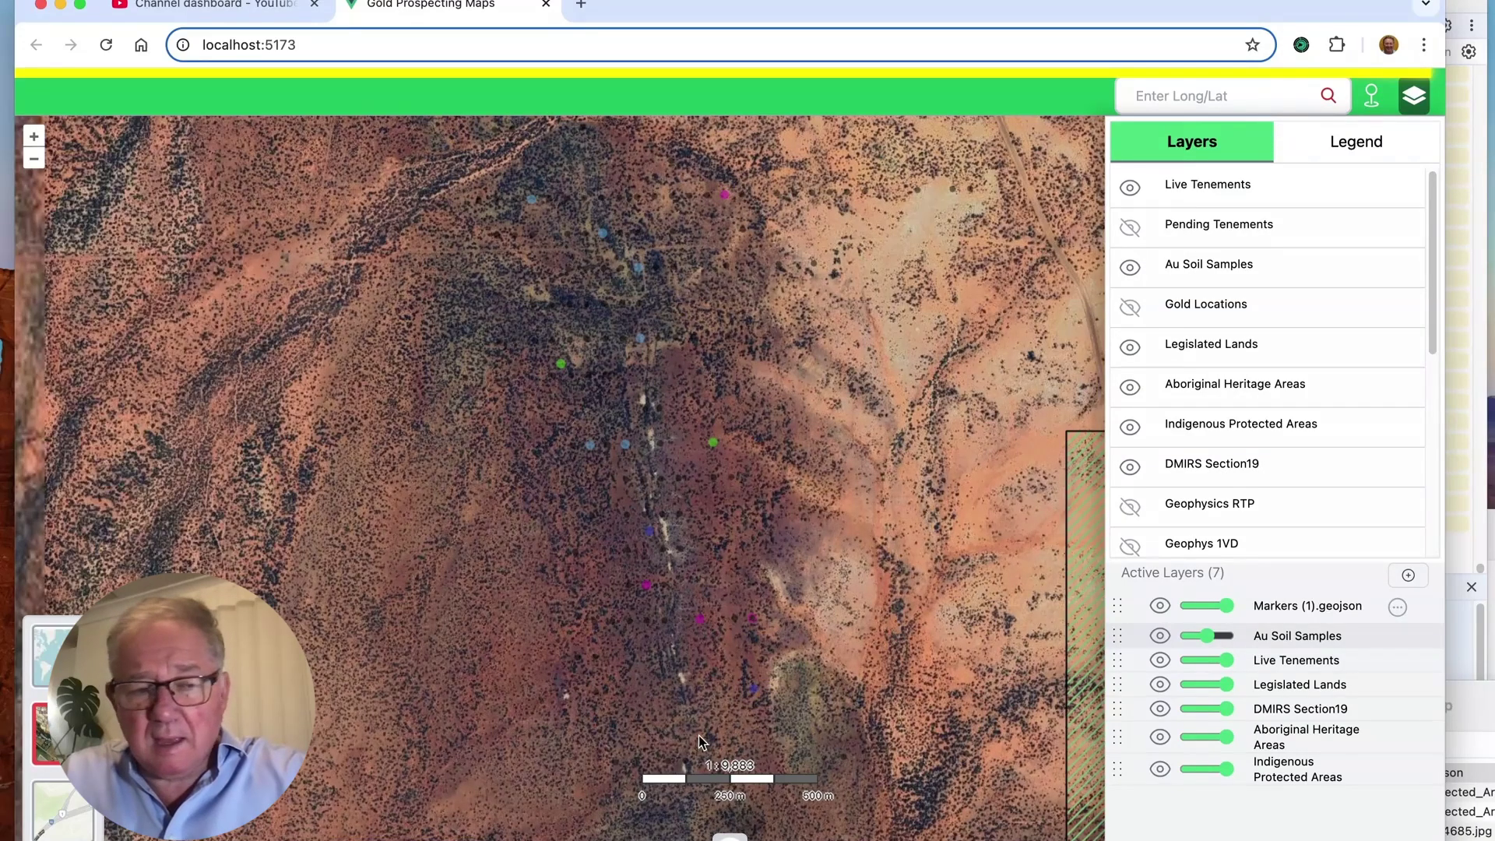
Step: Restore the Au Soil Samples layer to full opacity, turning it off and on again so it sits above the other active layers
mouse_move(1208, 635)
mouse_down()
mouse_move(1189, 636)
mouse_move(1226, 635)
mouse_up()
click(1158, 636)
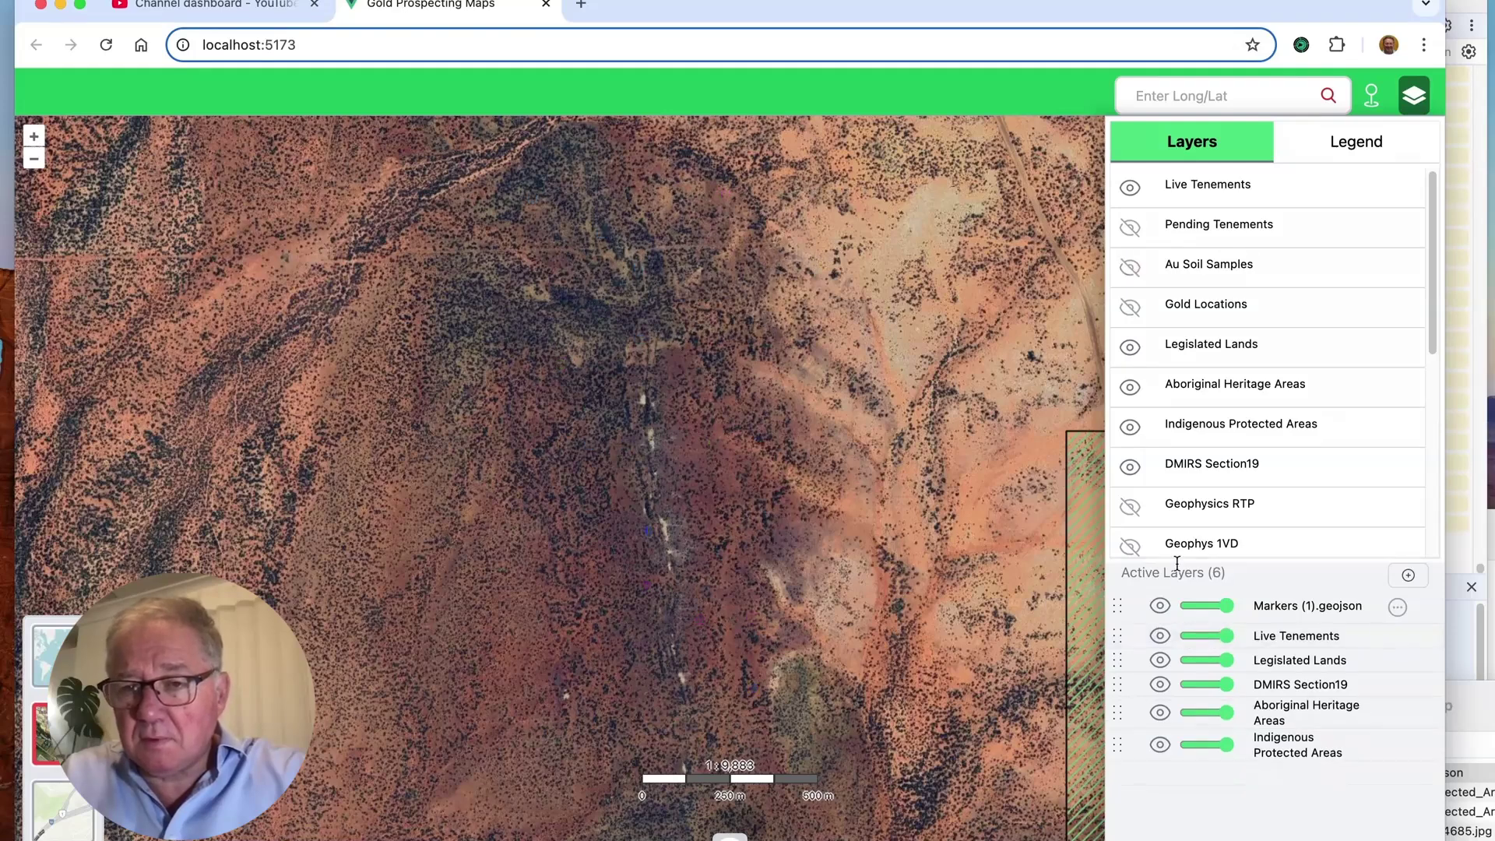
click(1131, 270)
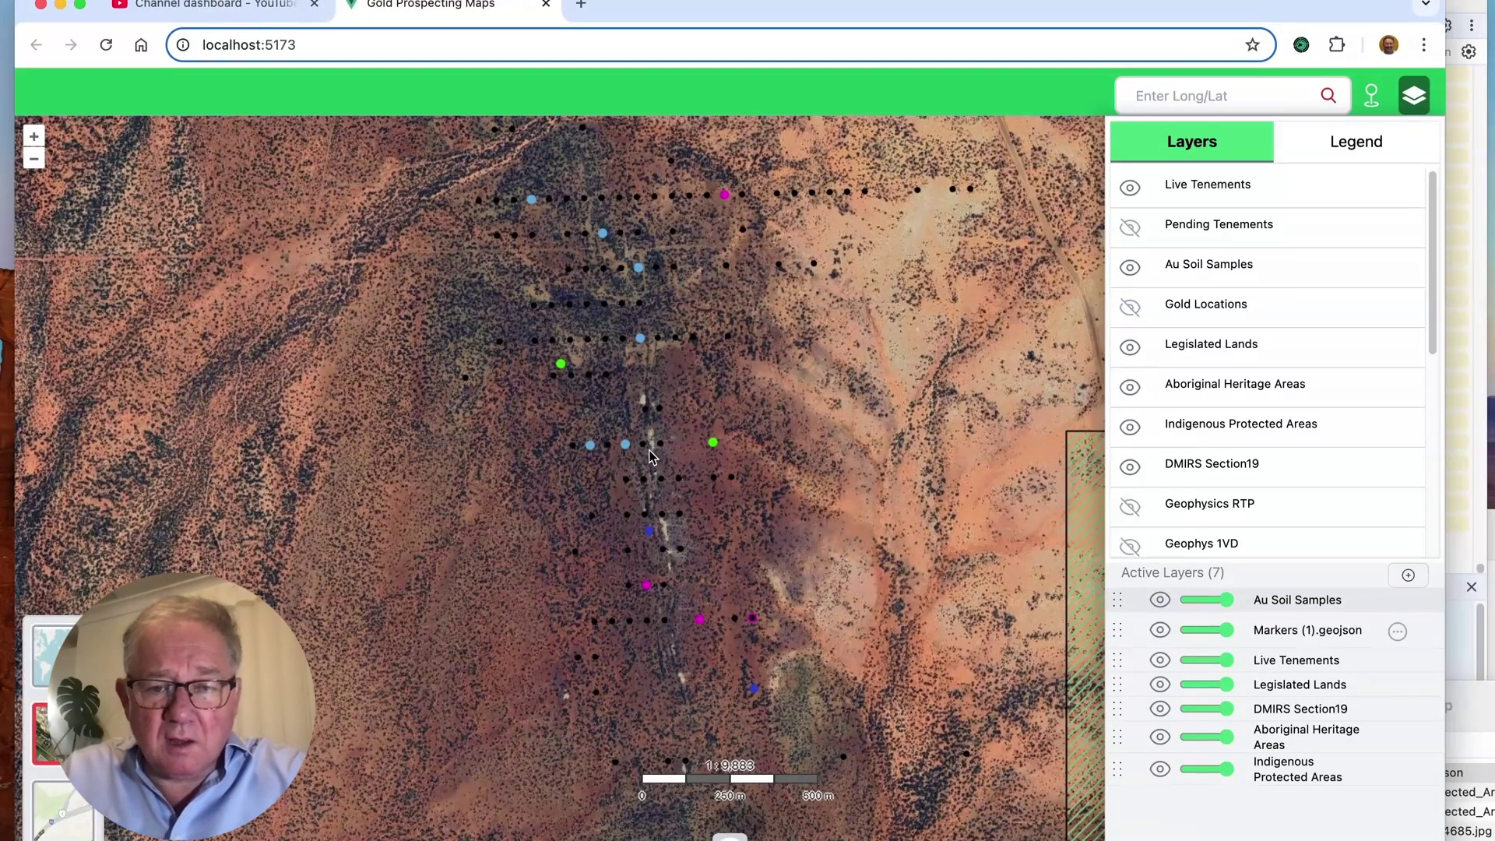
Step: Turn on the Structures (Fault & Shear Zones) layer over the soil samples west of M 29/257-I
scroll(584, 514, down, 3)
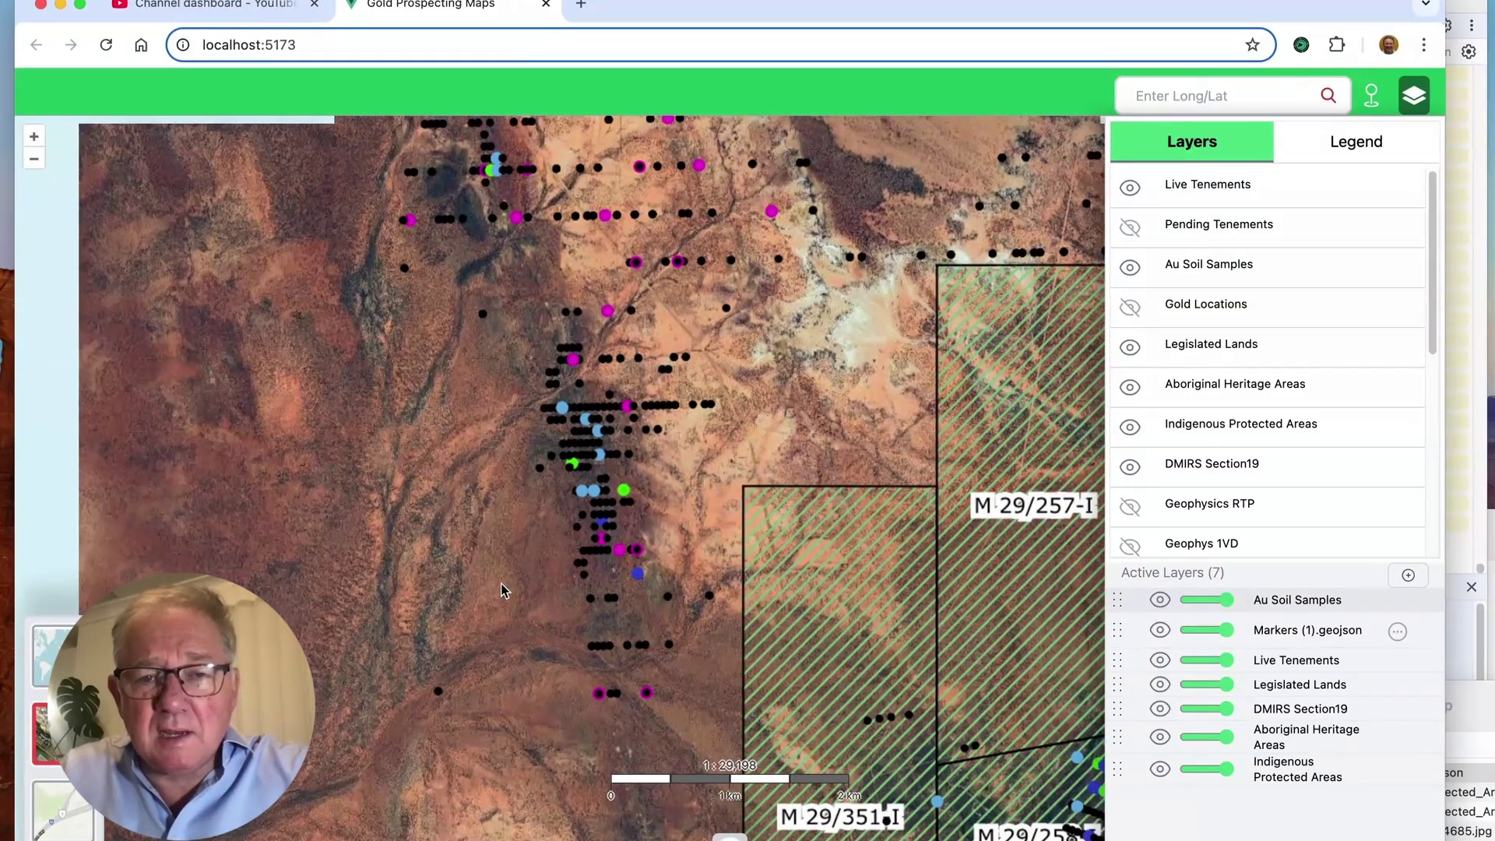
drag(578, 520, 664, 545)
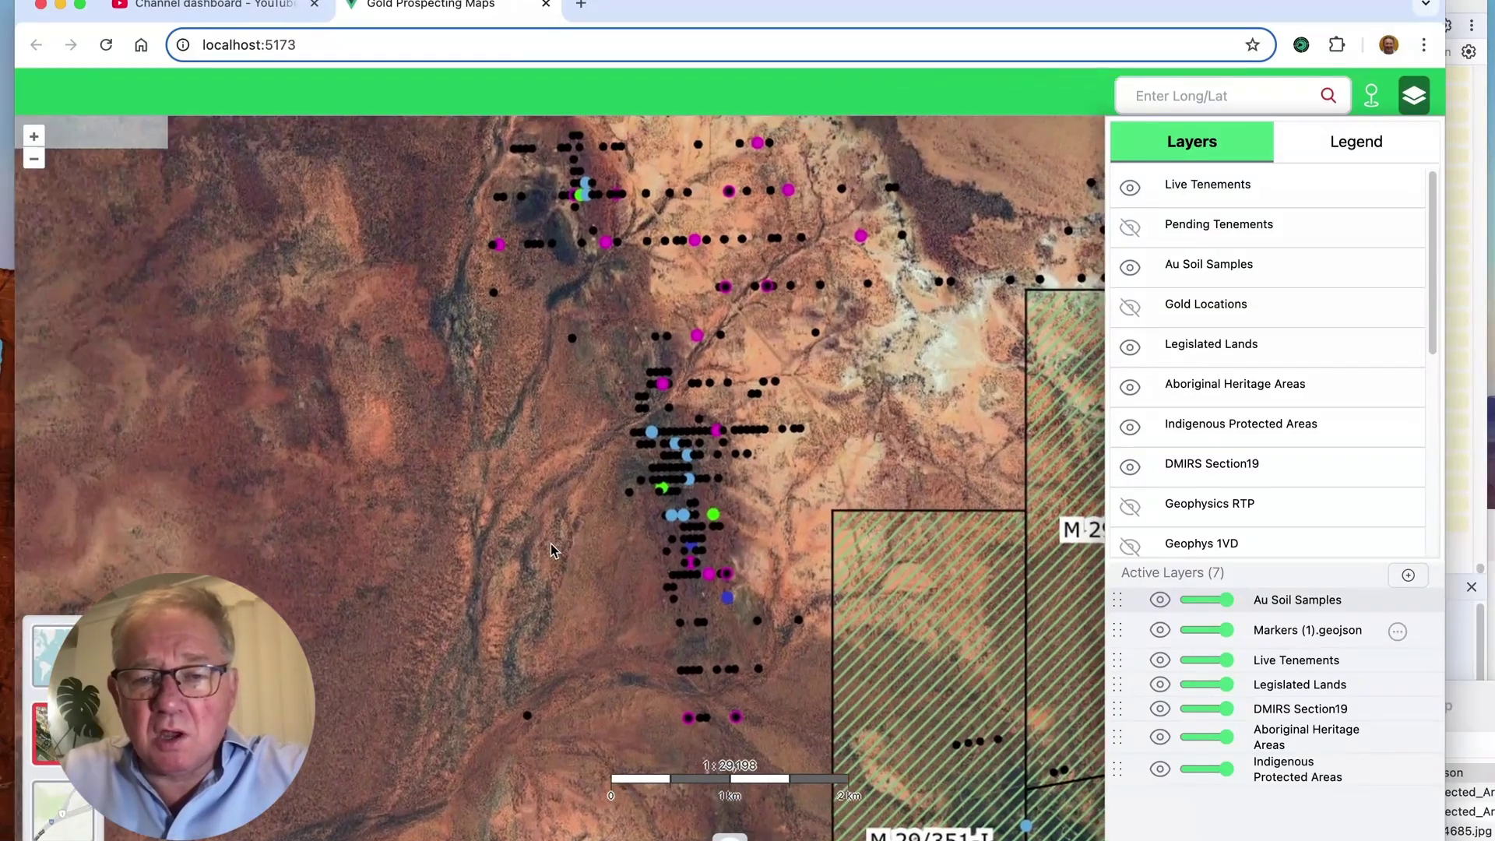
scroll(551, 549, down, 1)
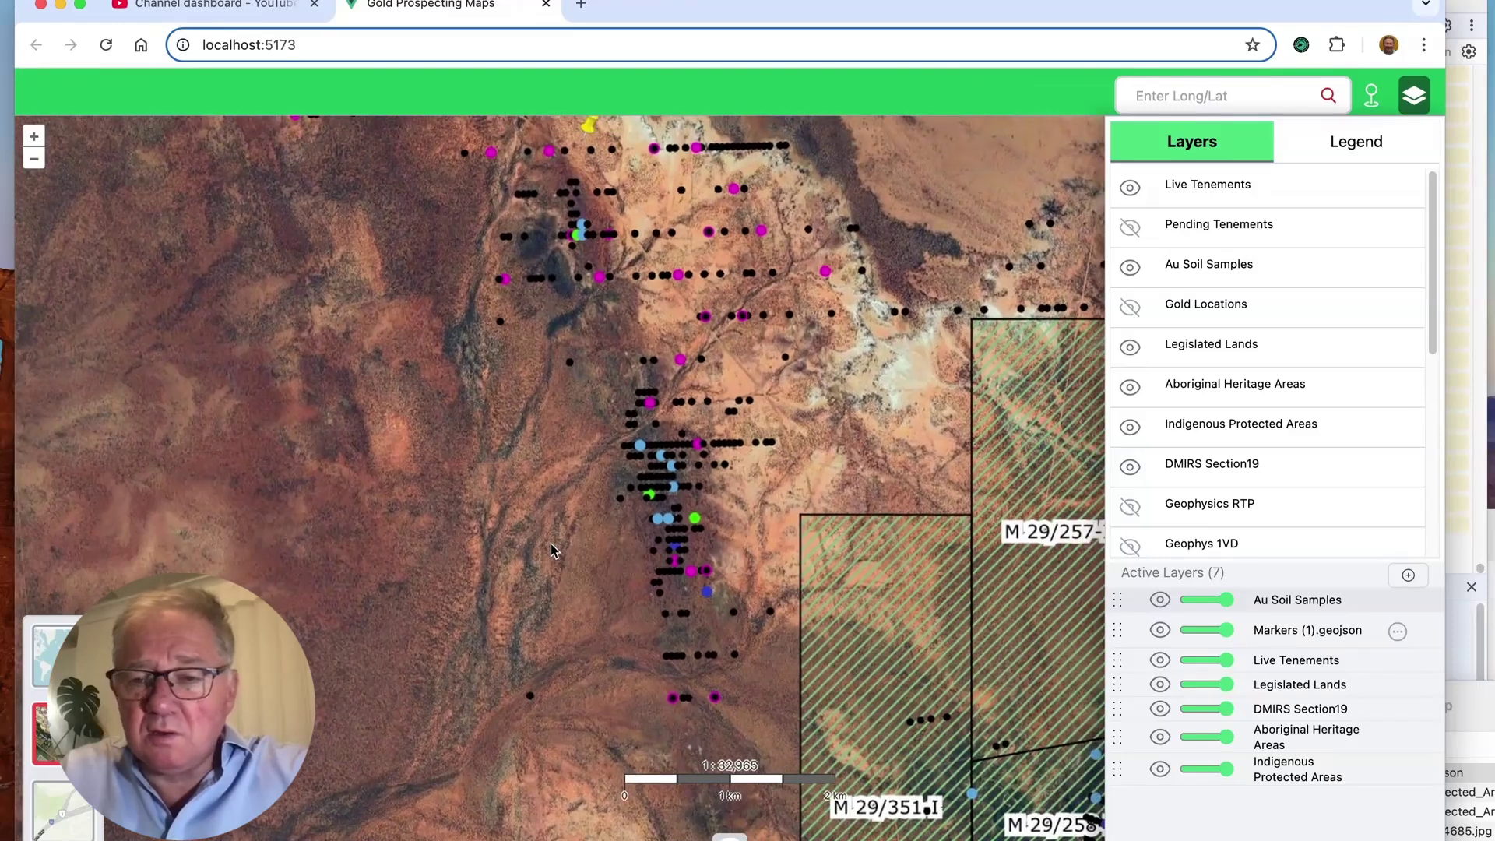
scroll(1297, 436, down, 5)
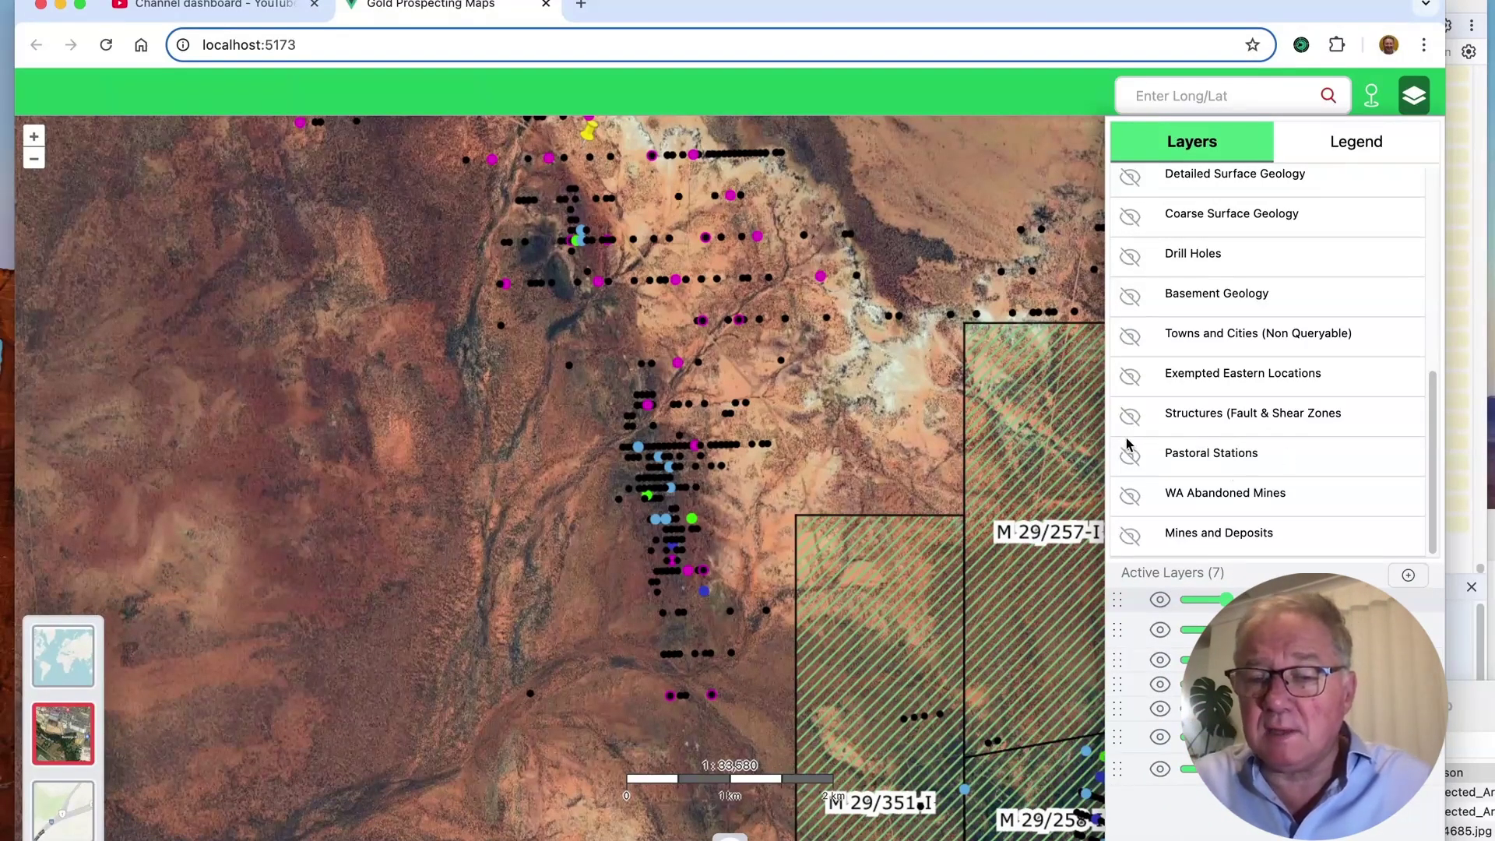
click(1129, 418)
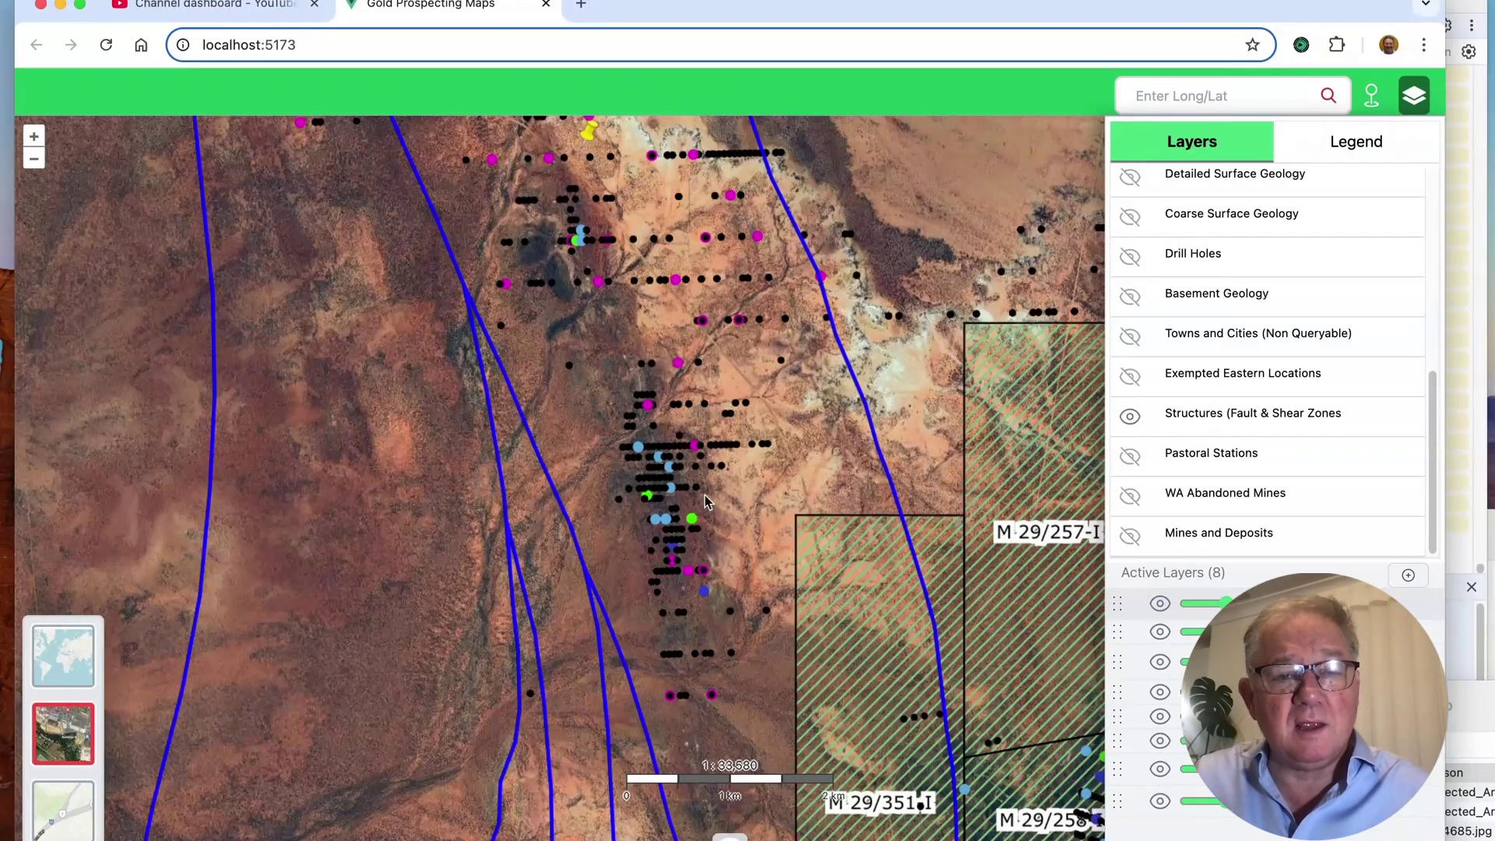
Step: Compare the fault lines and soil samples with the semi-transparent Geophysics RTP layer, and turn that geophysics layer off
scroll(562, 468, down, 1)
scroll(562, 468, down, 2)
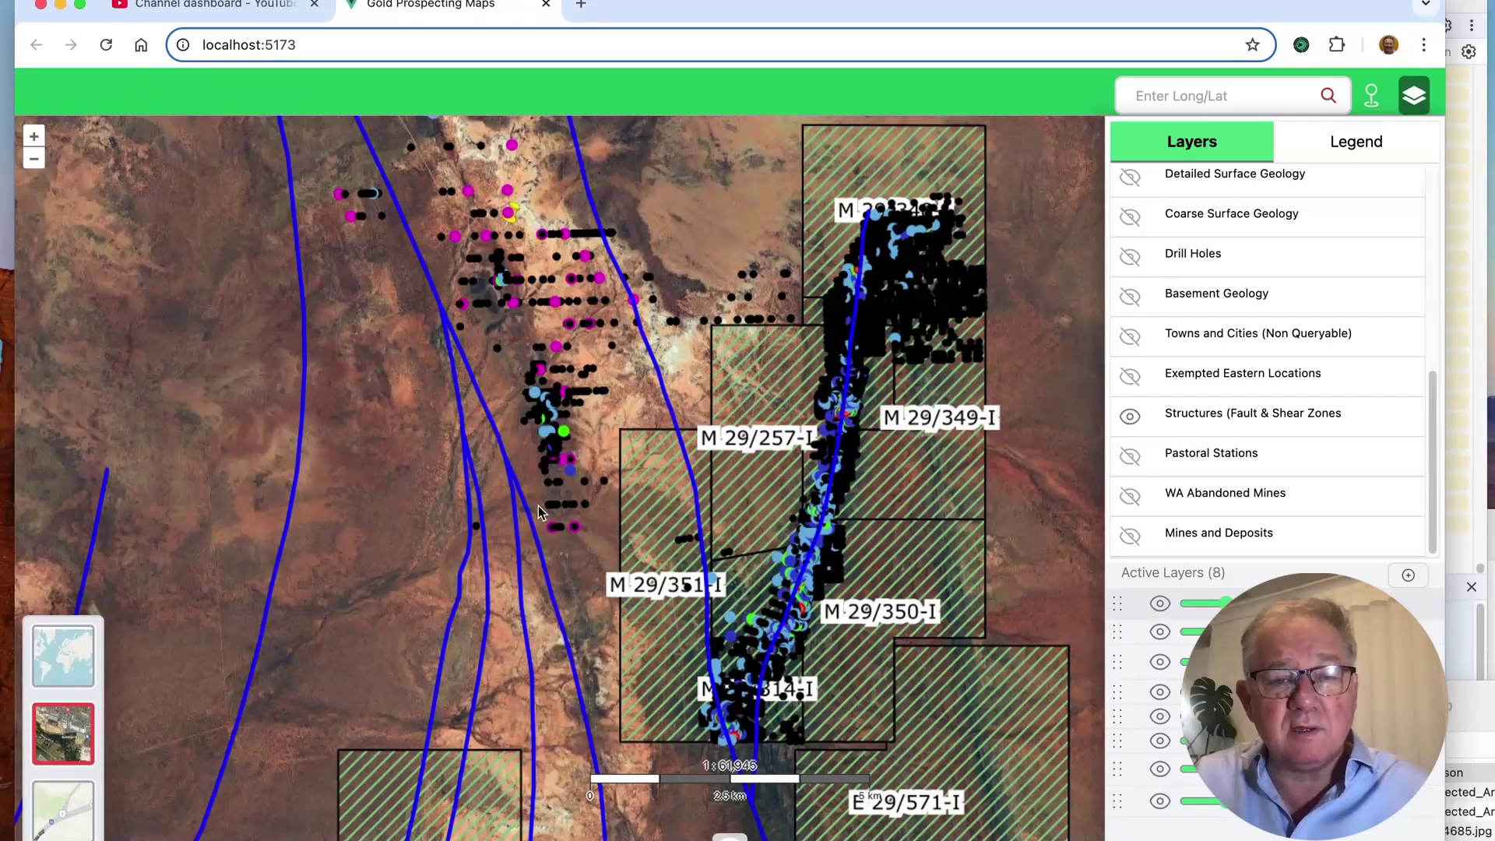
drag(540, 531, 531, 696)
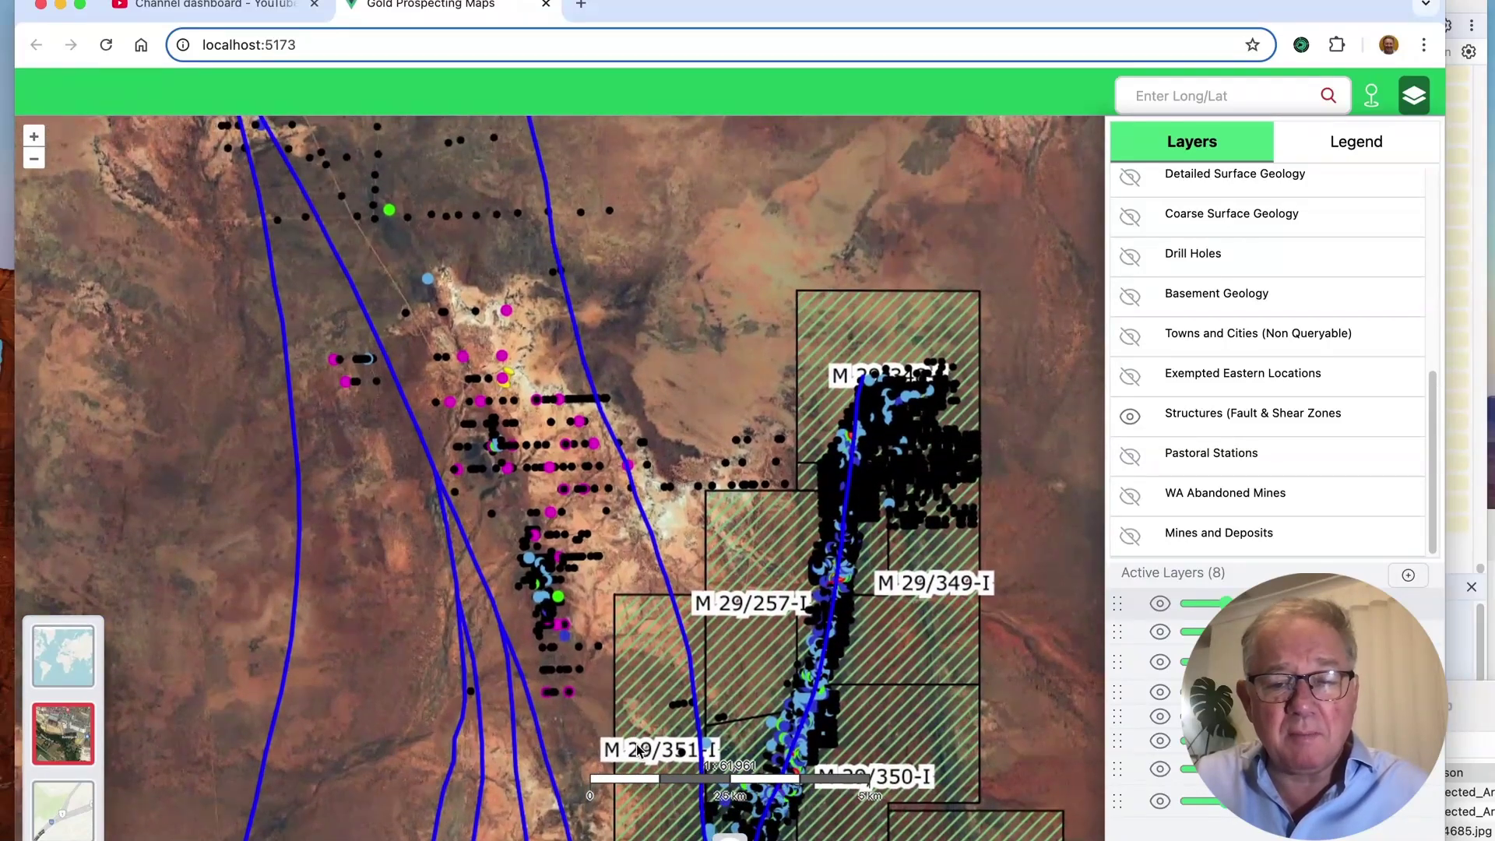
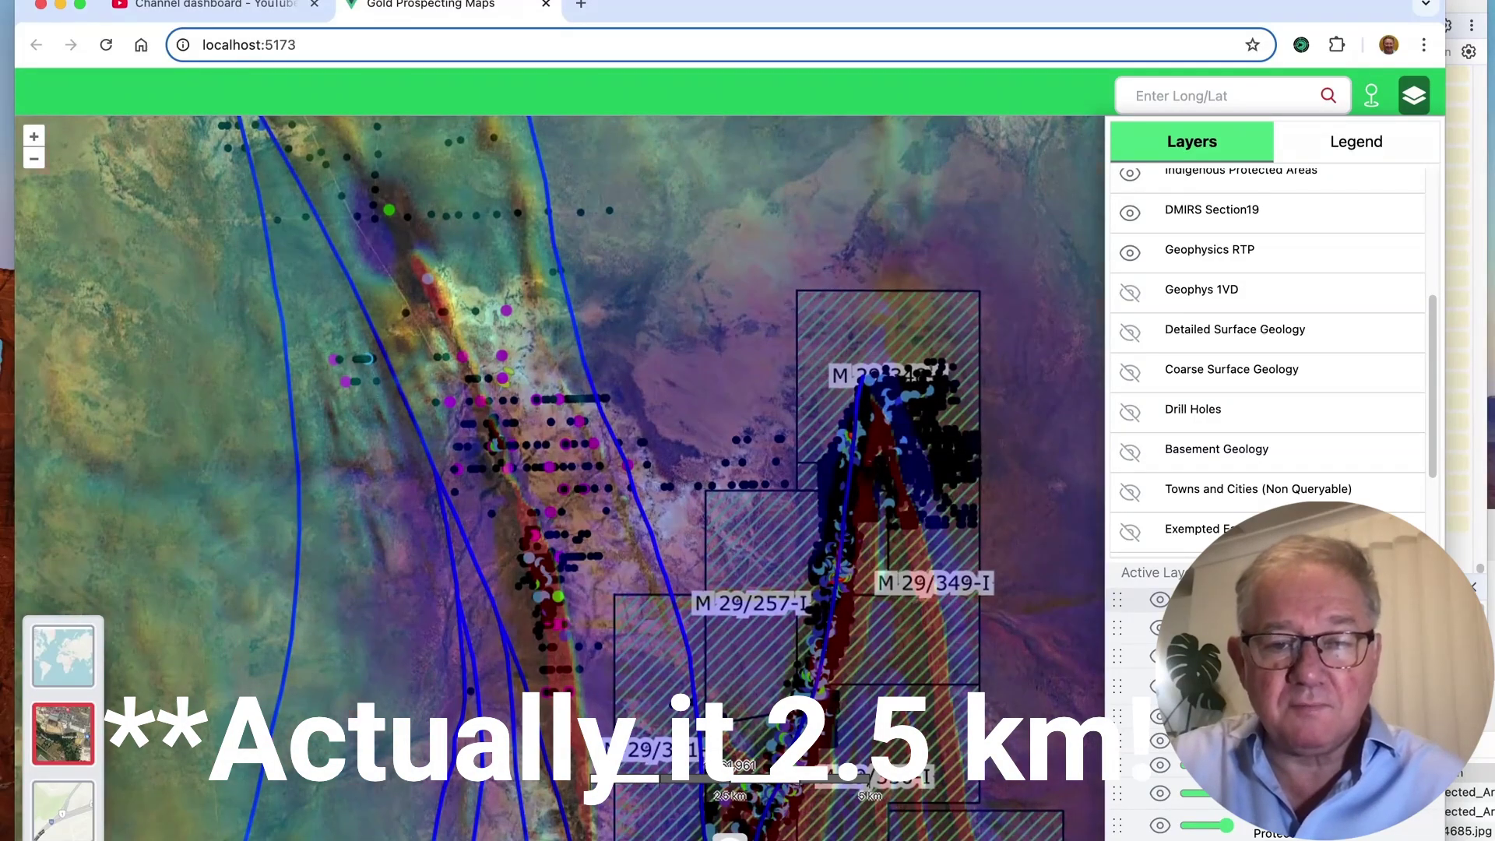
mouse_move(1199, 604)
mouse_down()
mouse_move(1222, 605)
mouse_move(1185, 608)
mouse_move(1199, 610)
mouse_up()
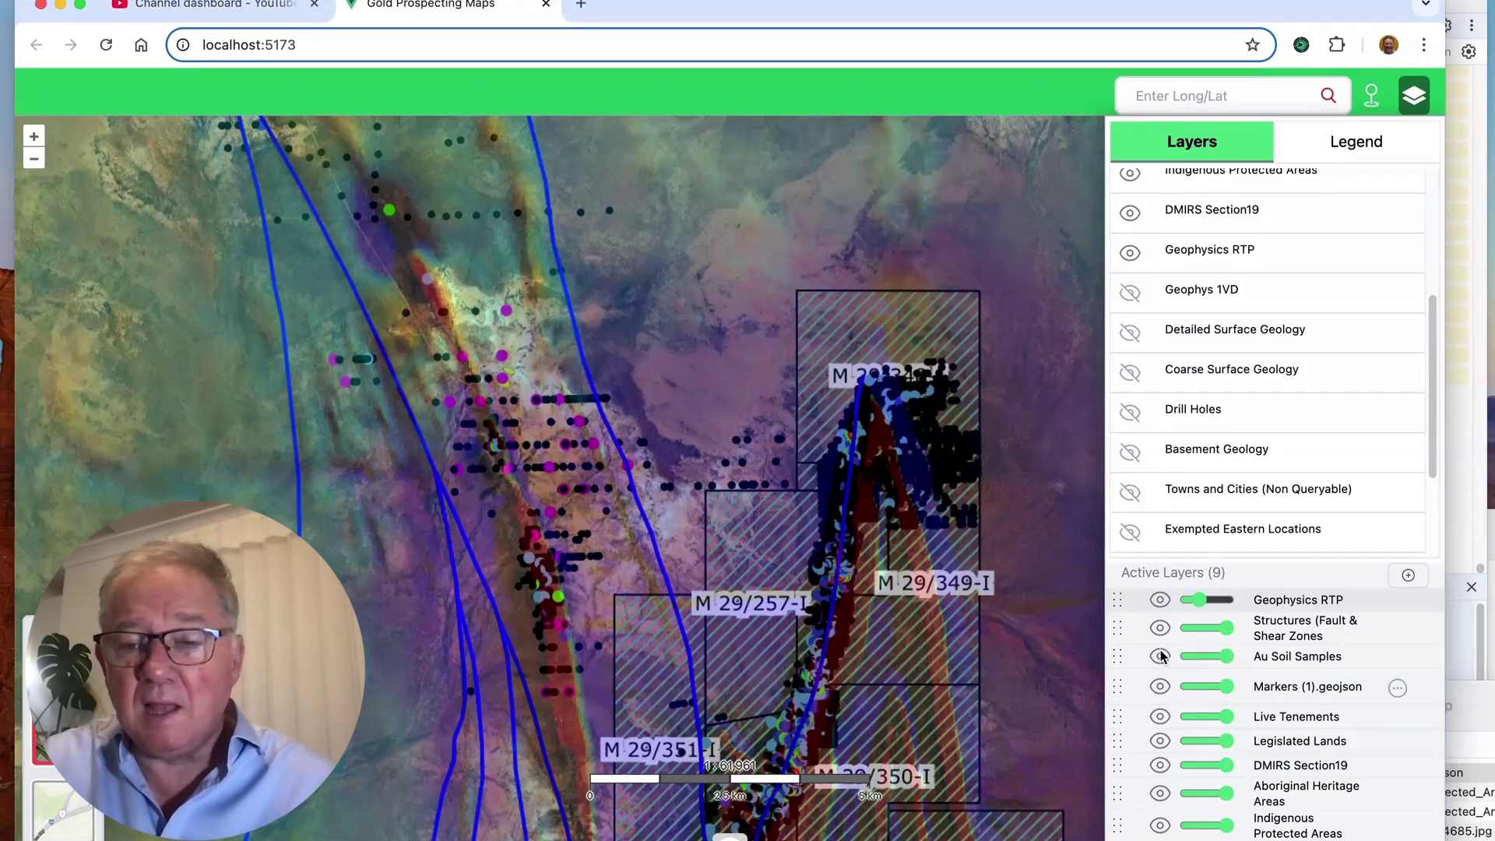
click(1160, 601)
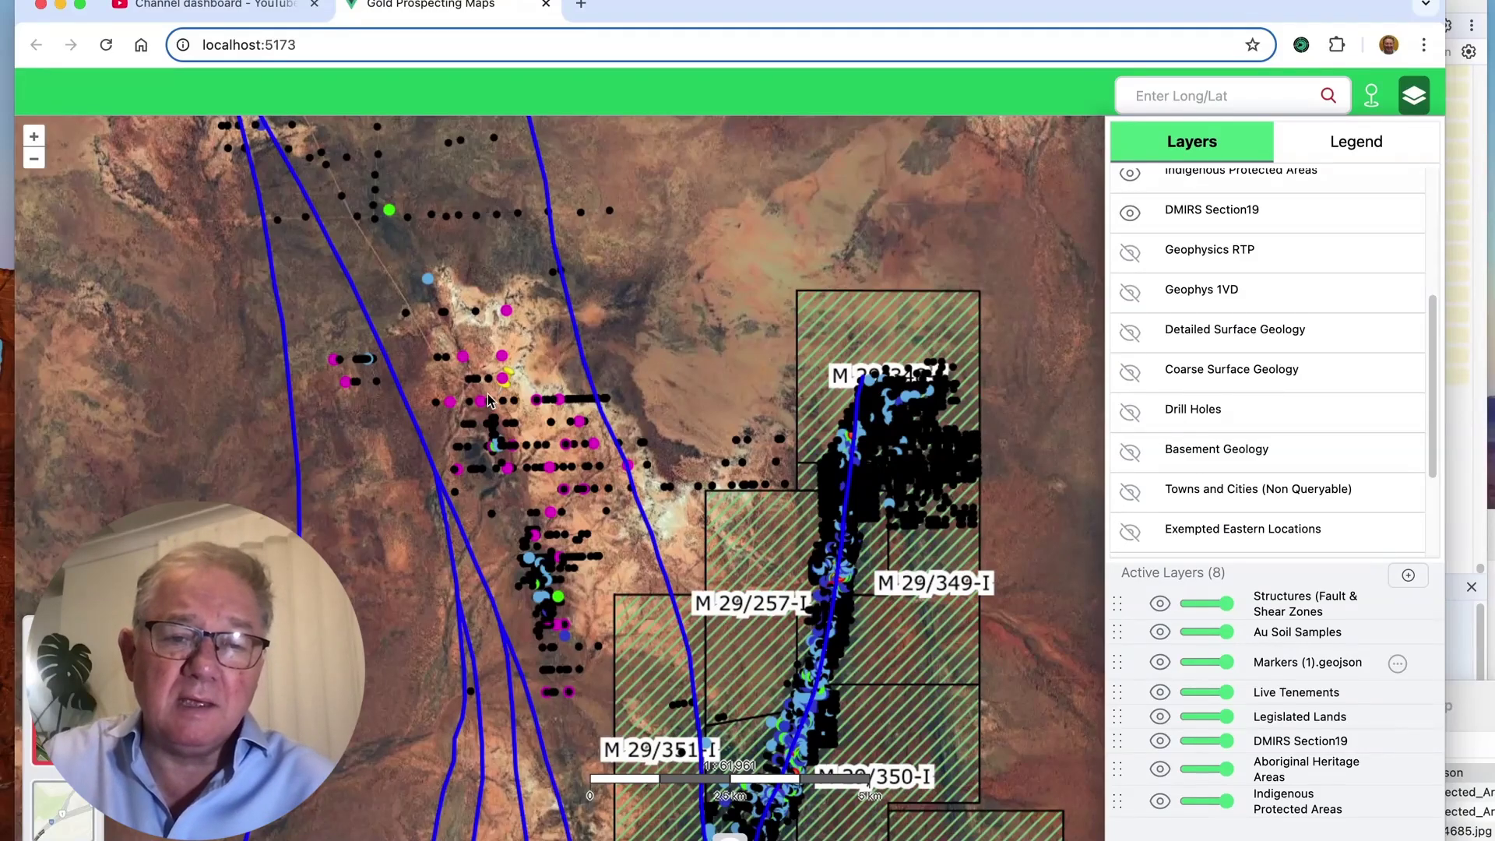
Step: Examine the satellite imagery, soil samples and fault lines south of the imported marker, closing in on the ground disturbances
scroll(495, 439, up, 3)
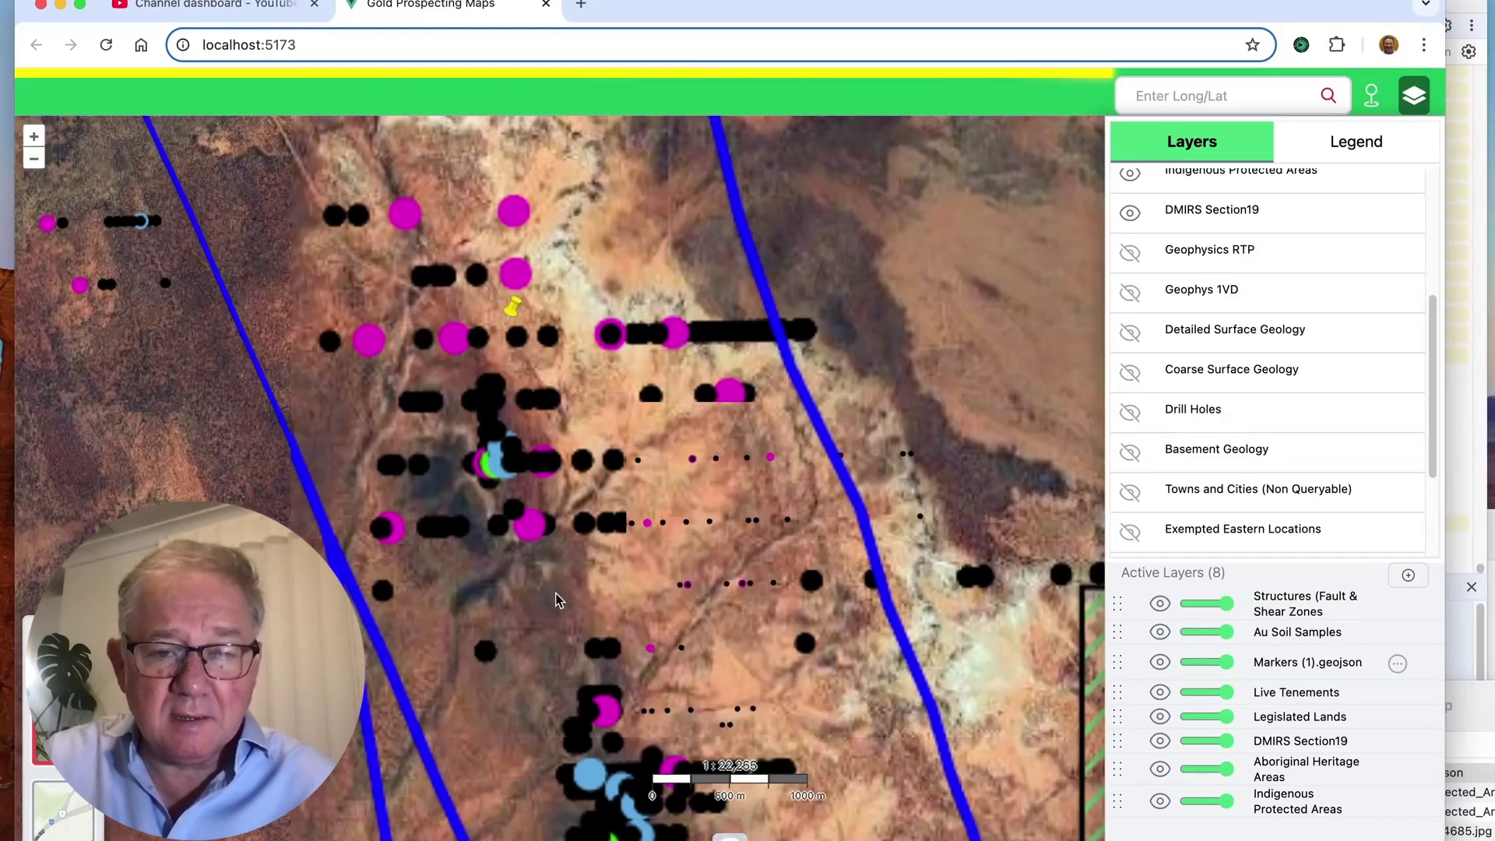
drag(536, 628, 528, 533)
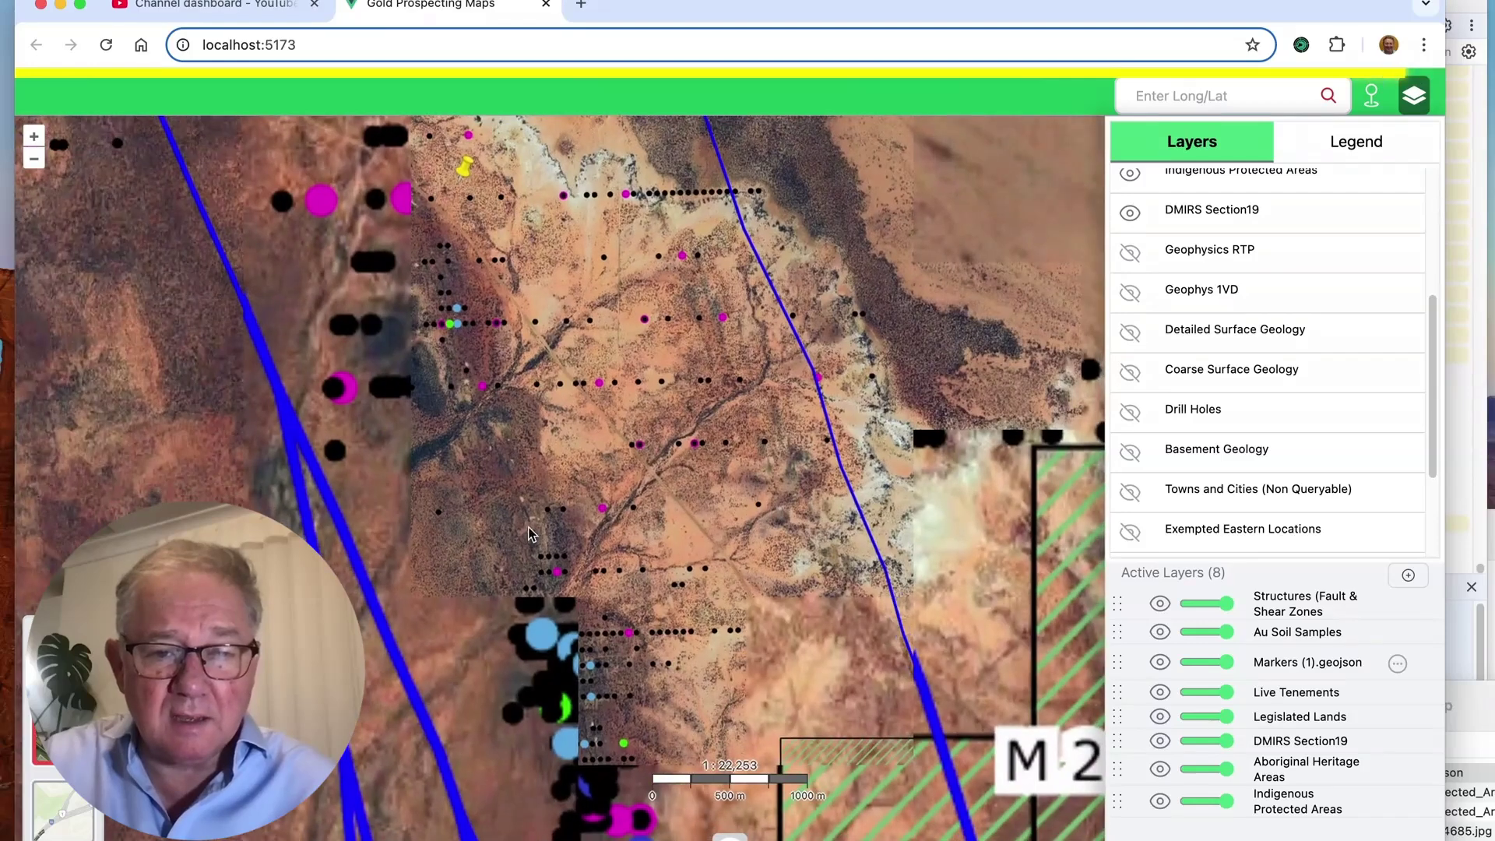
scroll(528, 532, up, 4)
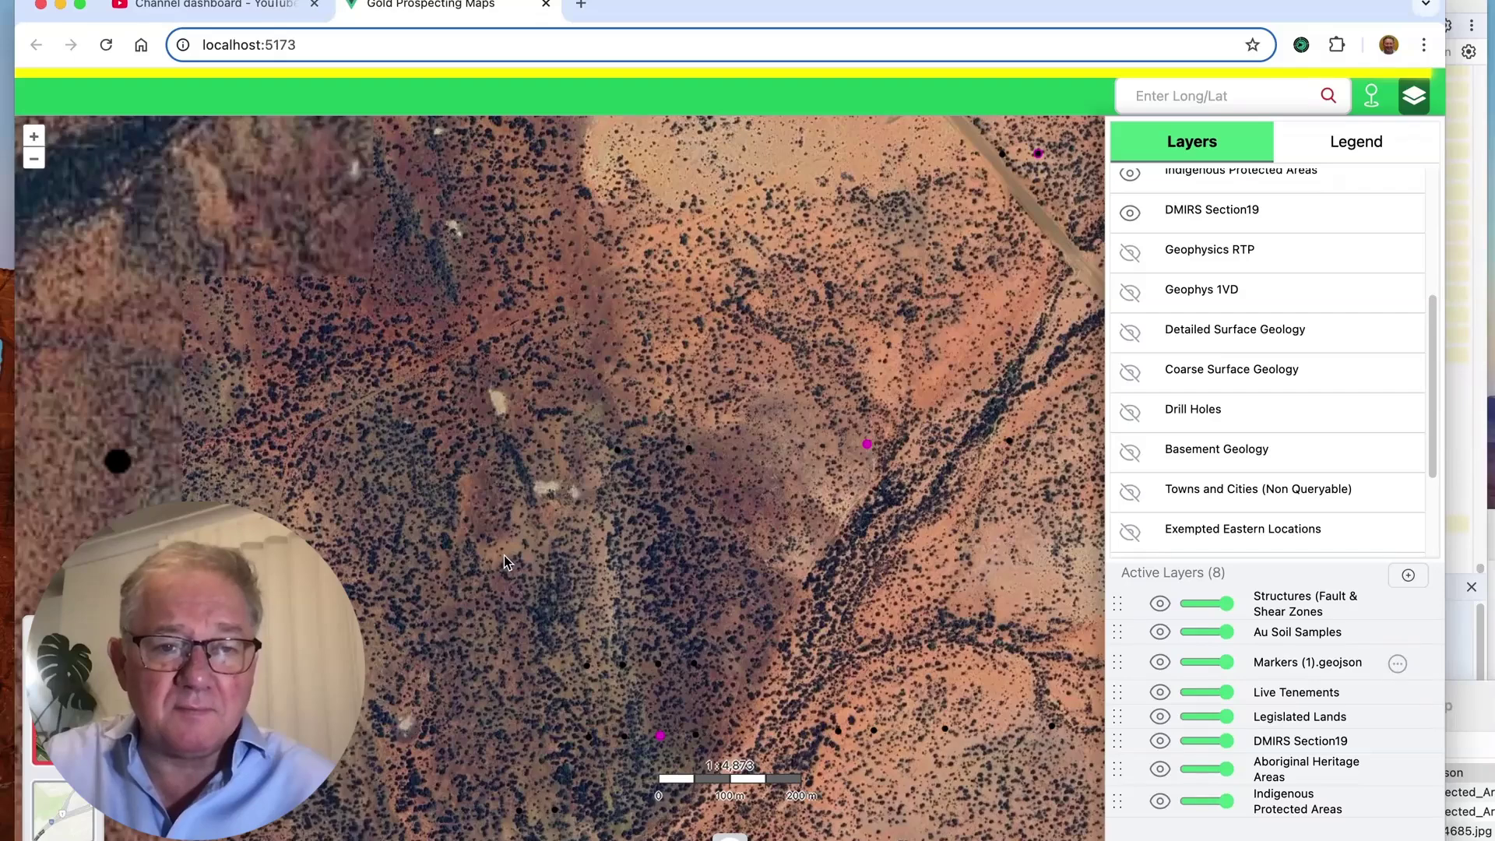
scroll(503, 554, down, 2)
scroll(503, 554, down, 2)
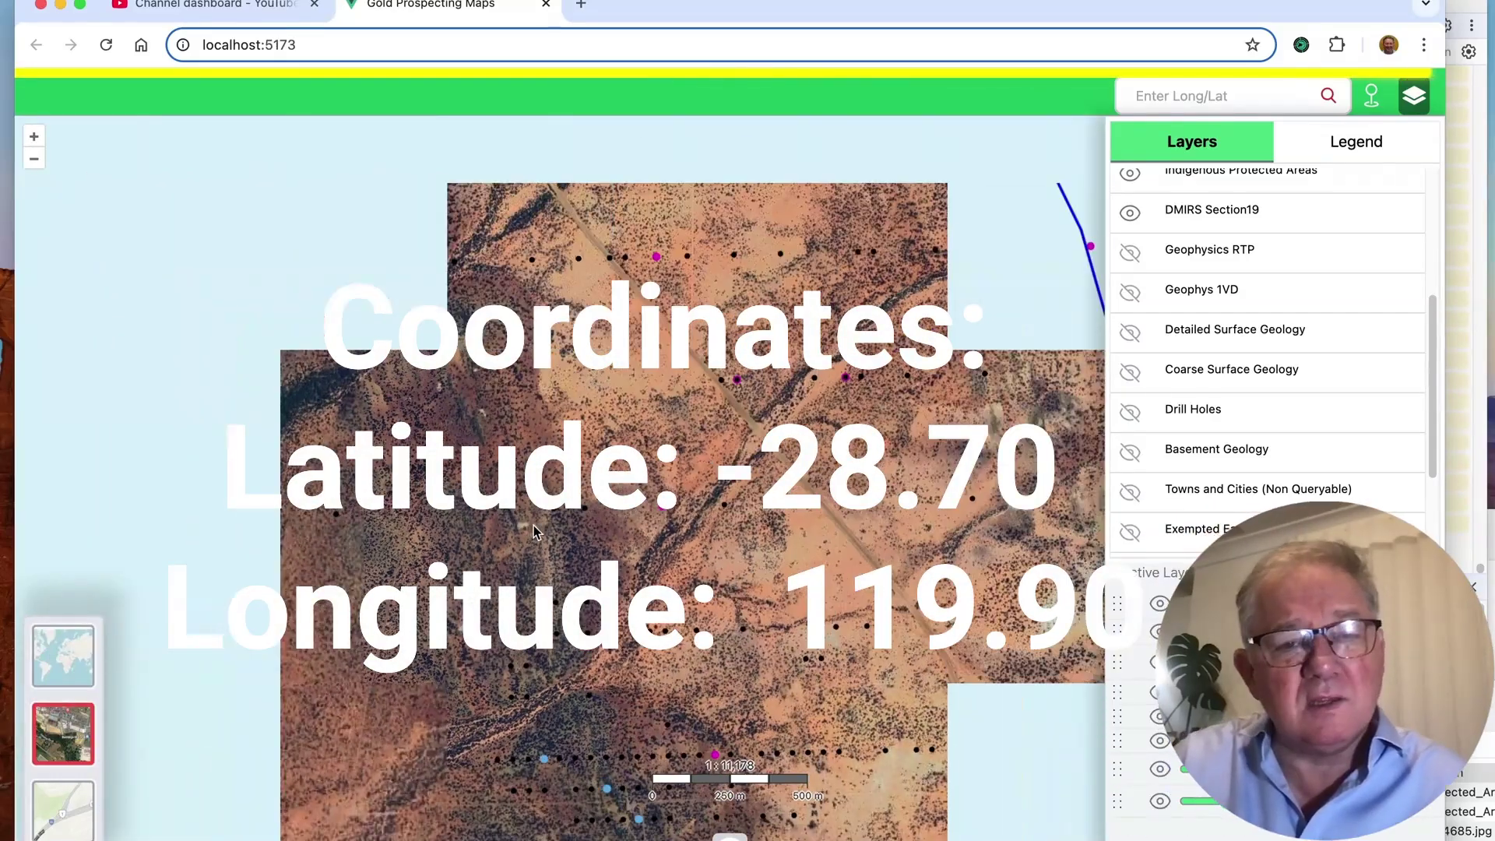
scroll(518, 511, down, 1)
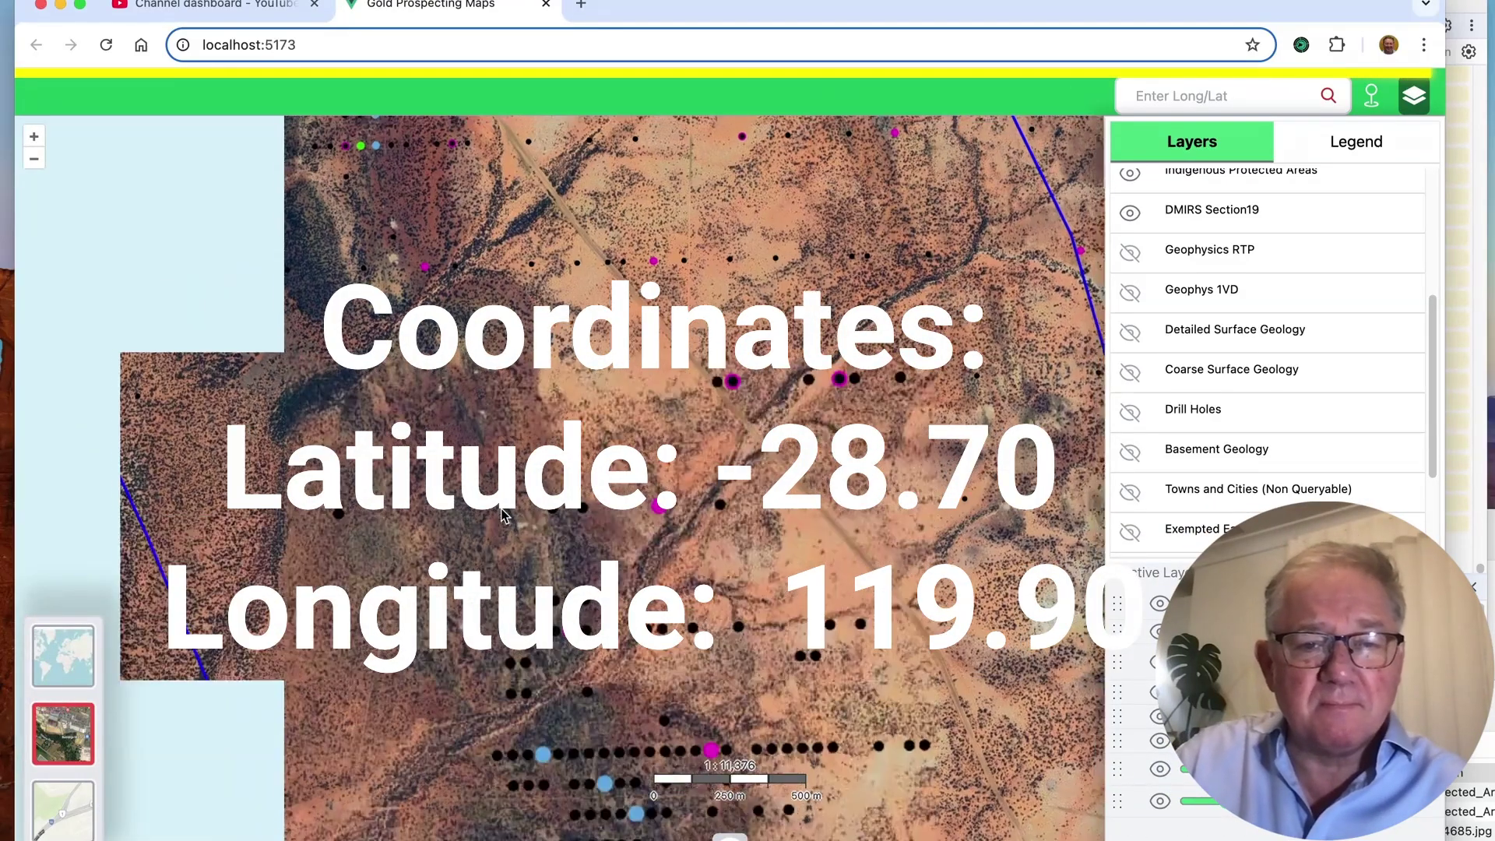
scroll(500, 508, down, 1)
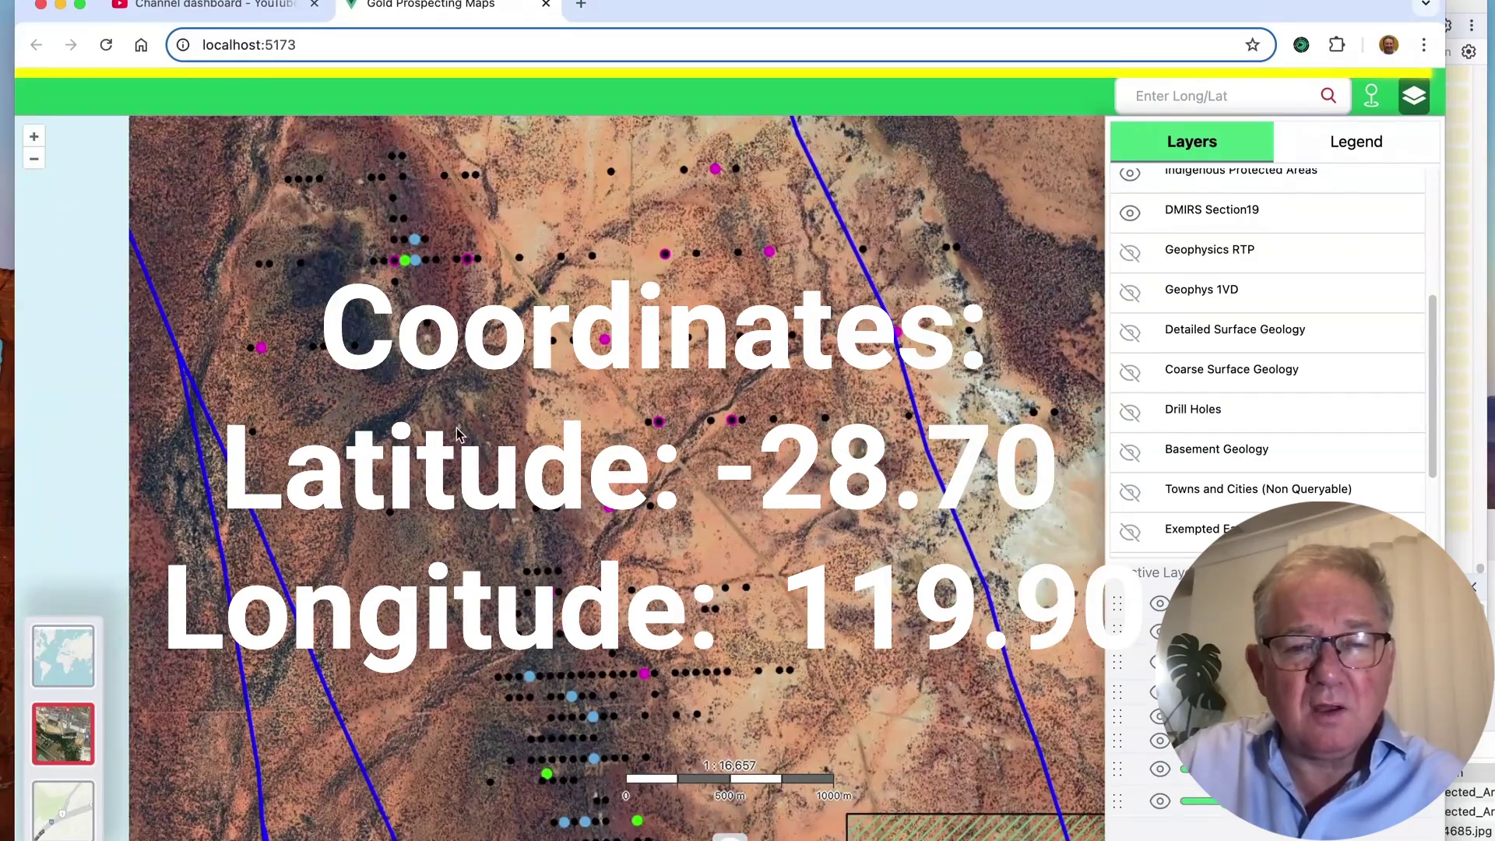
scroll(458, 435, down, 1)
scroll(457, 434, down, 1)
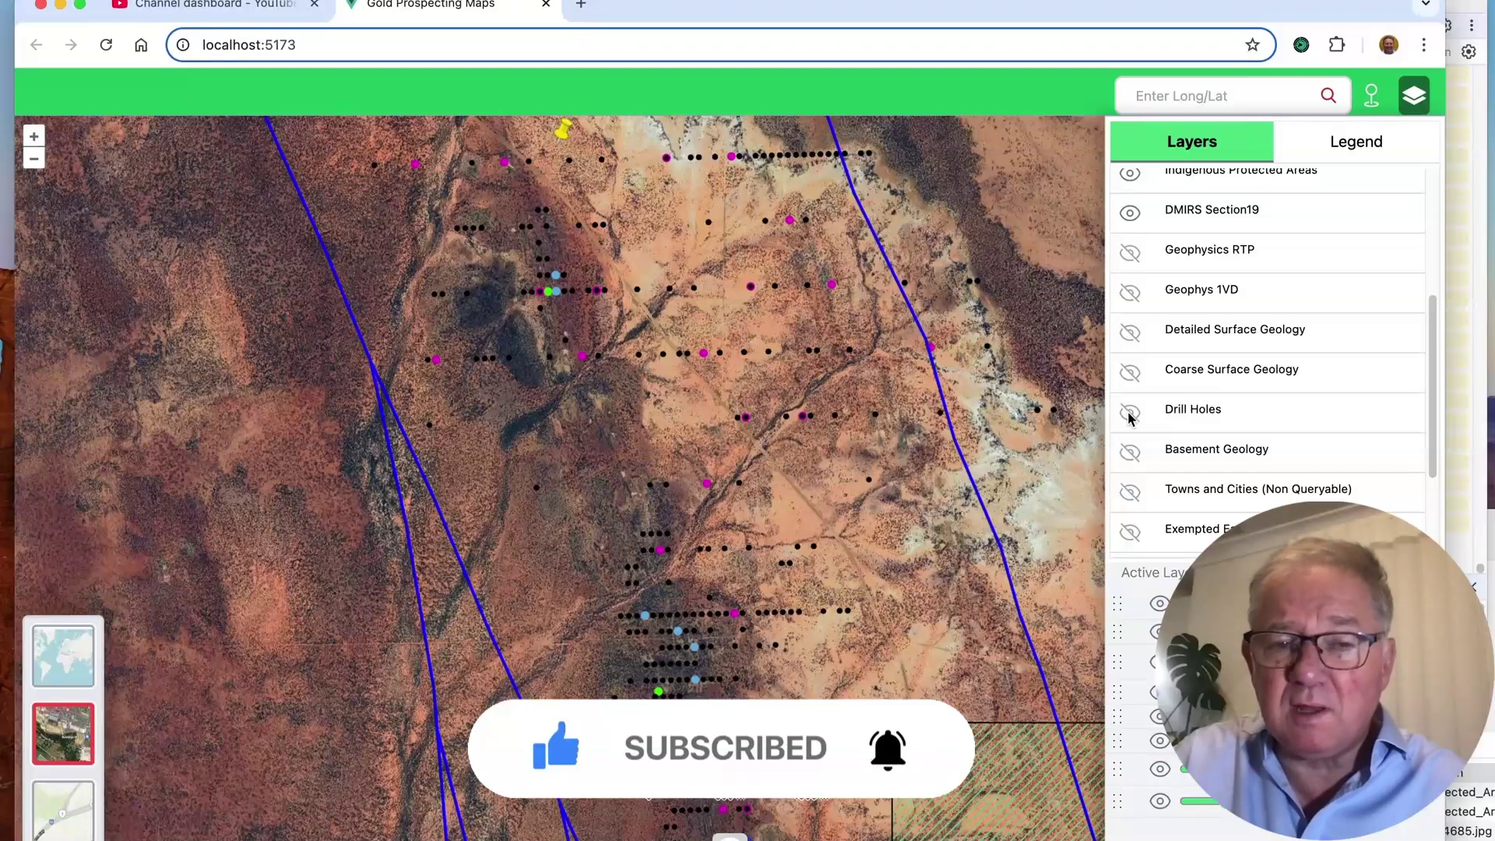
Step: Turn on the Drill Holes layer and inspect the drill holes among the soil samples west of M 29/351-I
click(1130, 414)
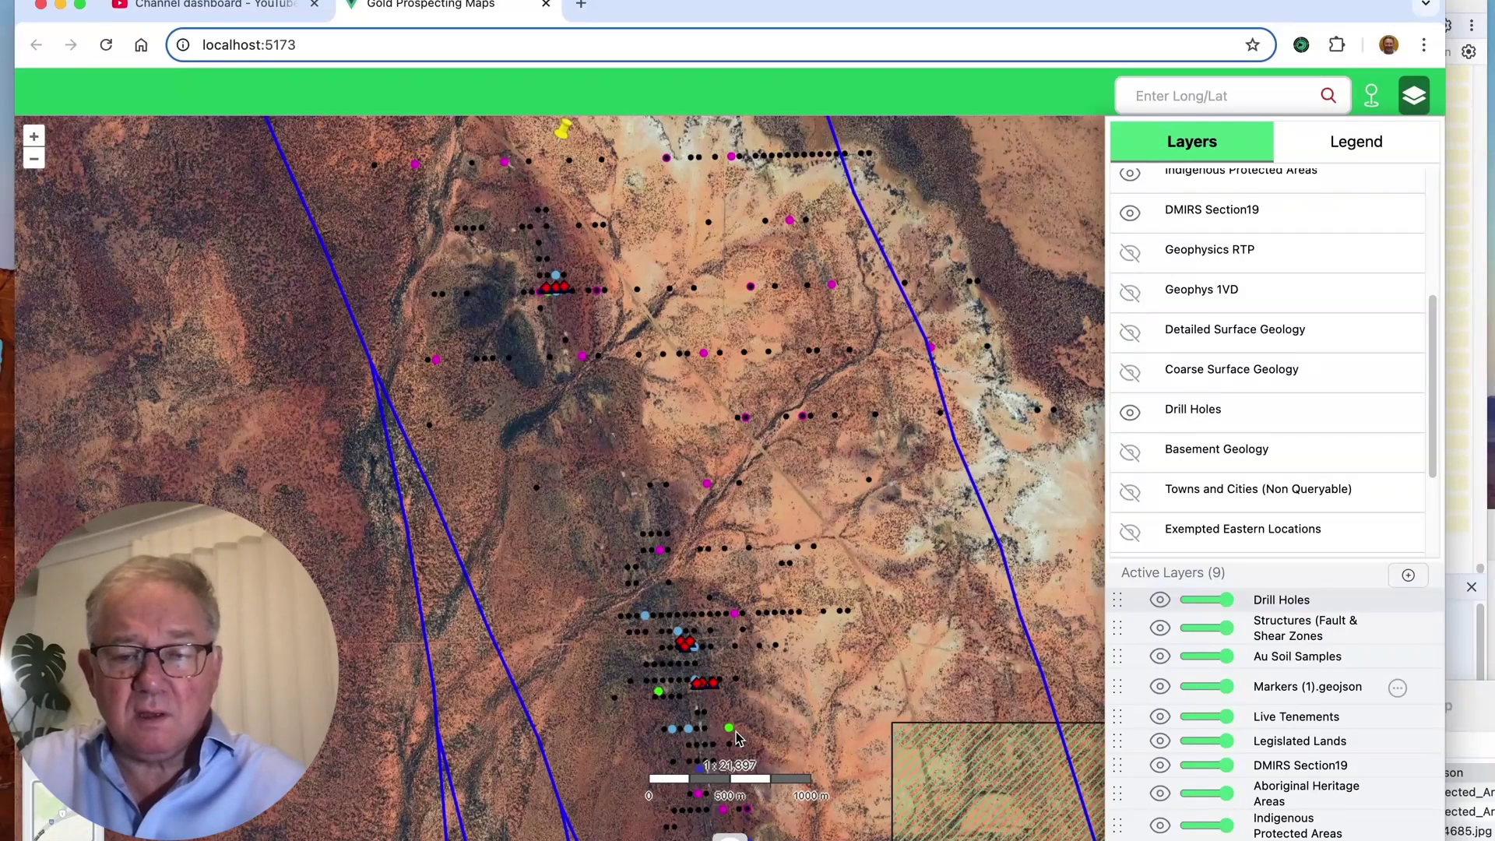
drag(744, 703, 675, 518)
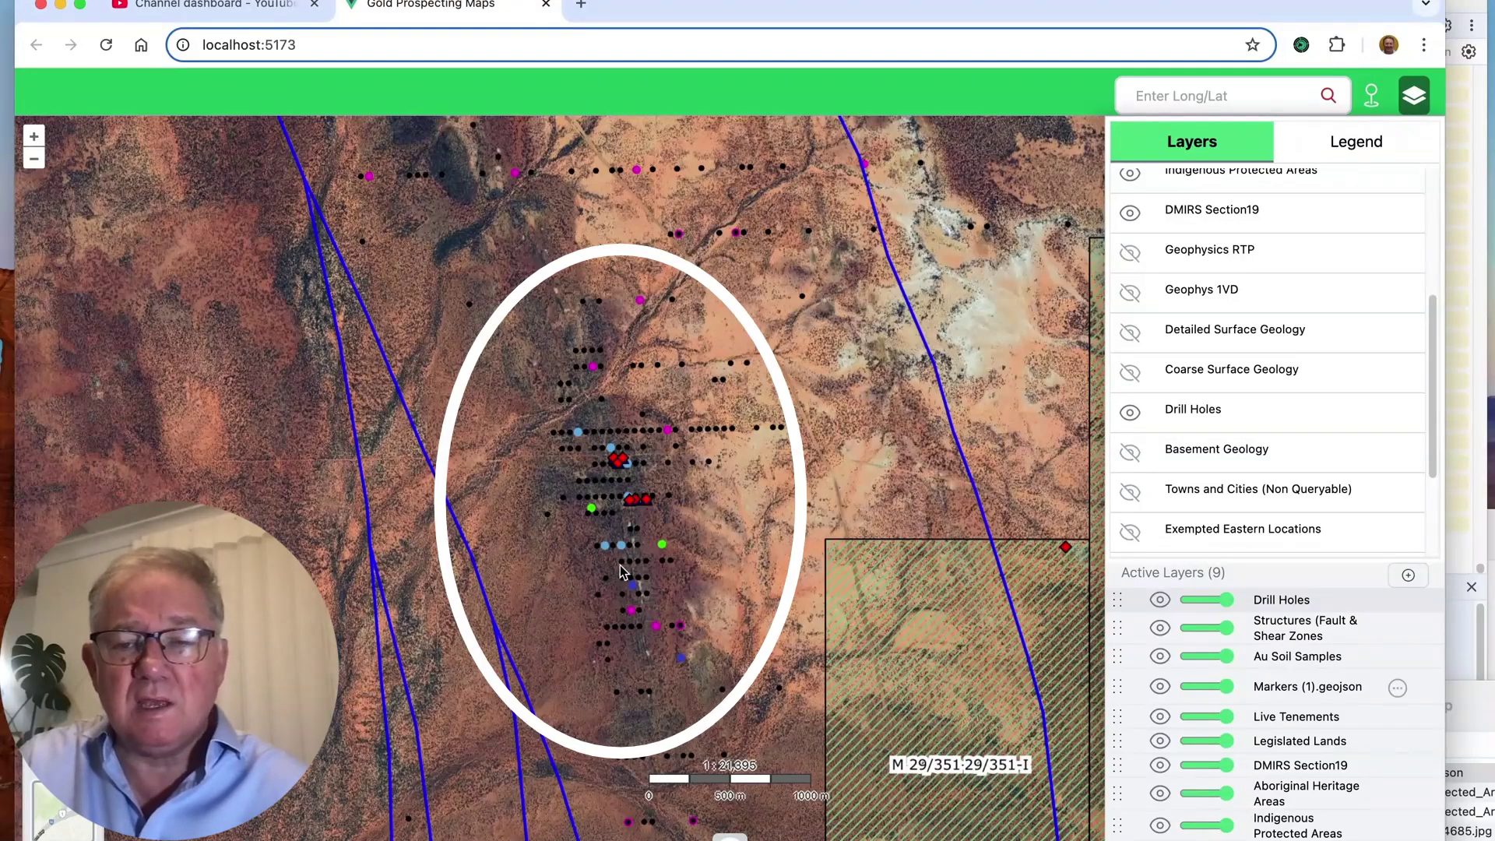
scroll(620, 563, down, 1)
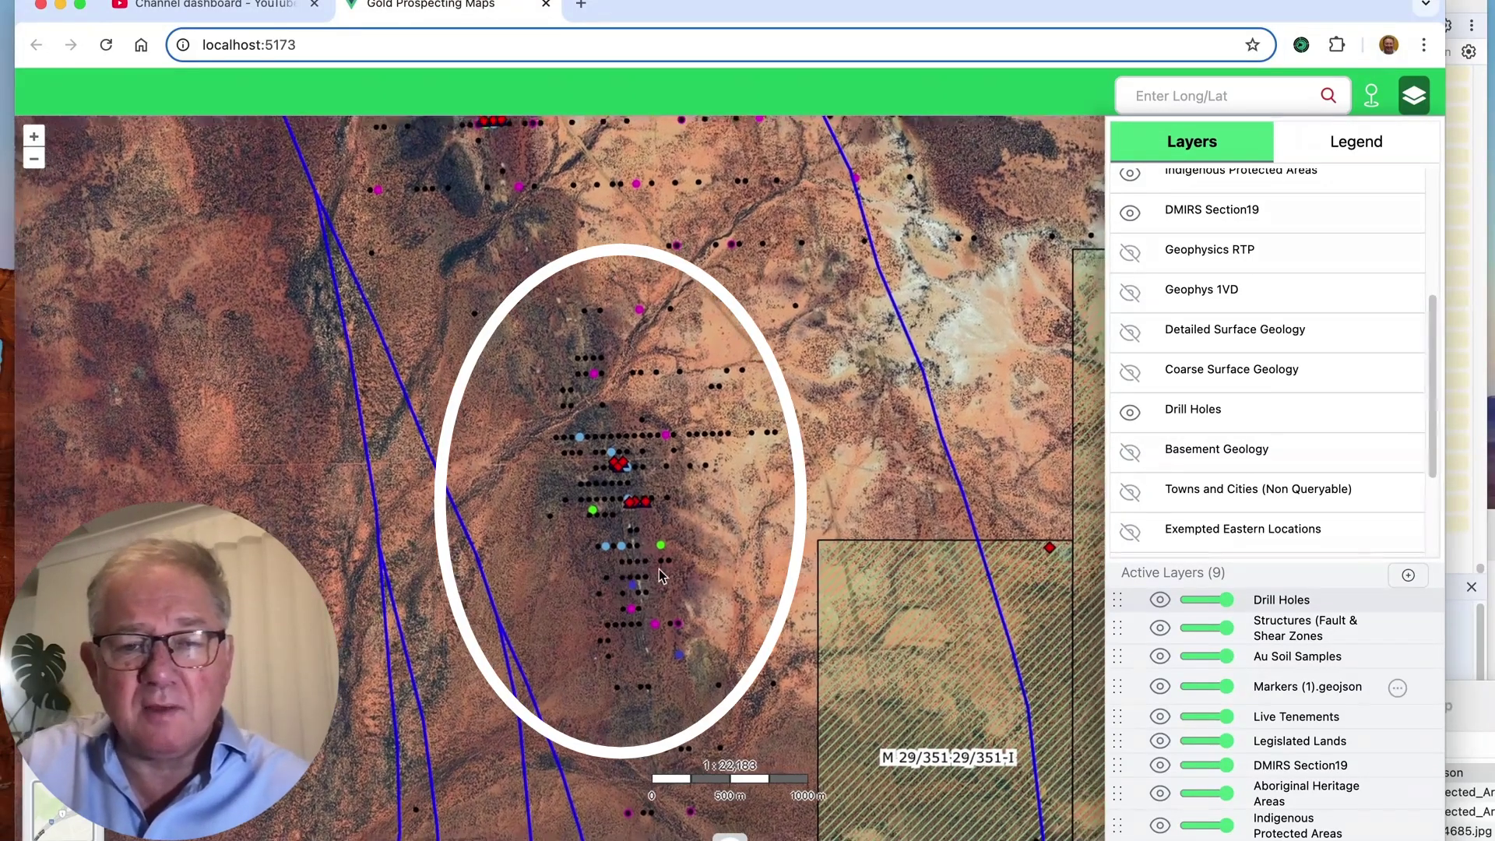
Step: Examine the drill holes and soil samples across the wider area around the M 29 tenements, and turn off the Drill Holes layer
scroll(660, 576, down, 5)
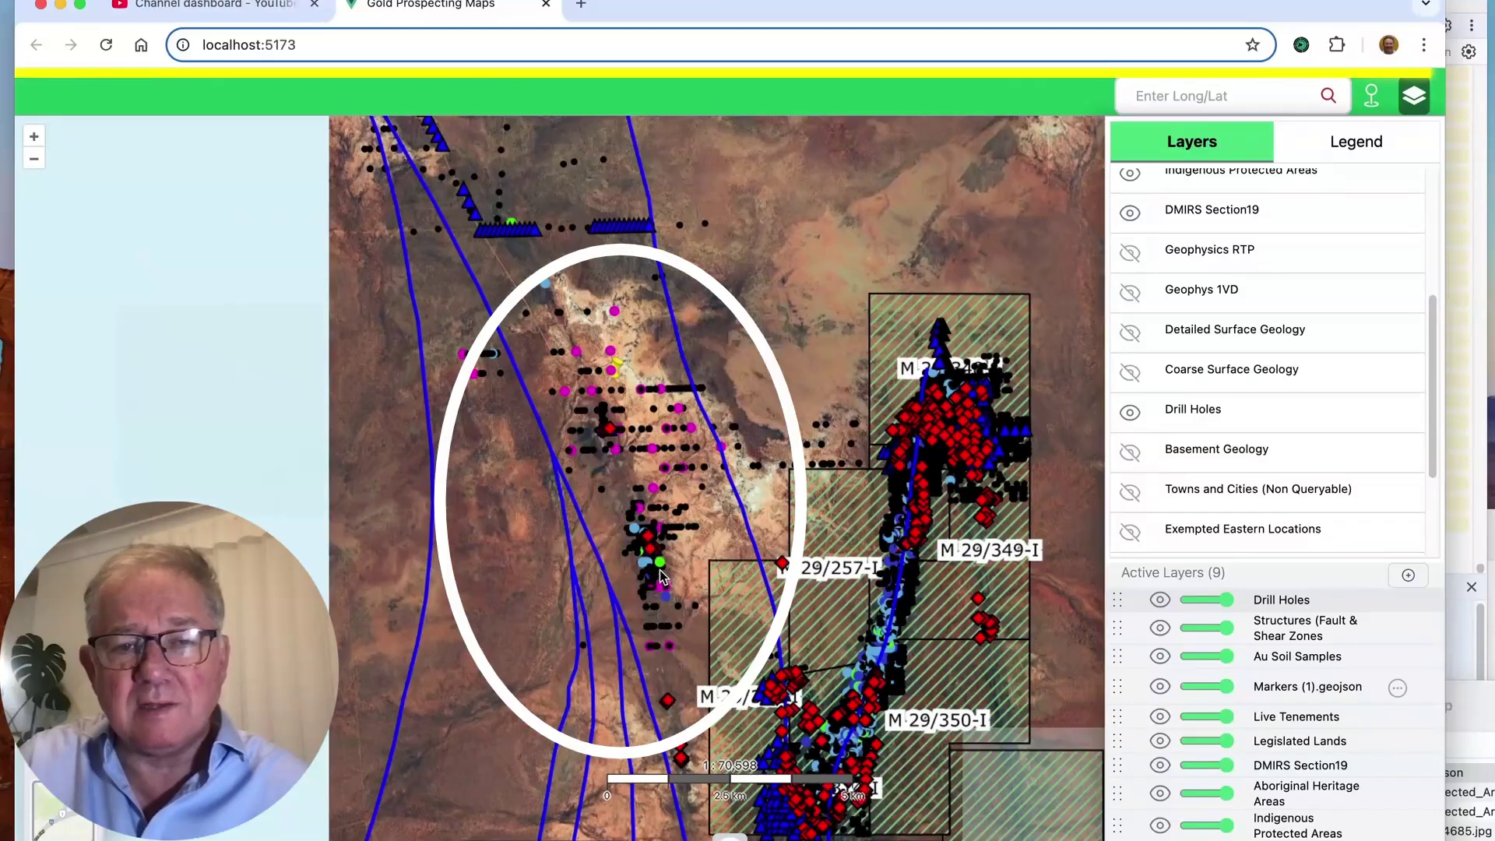
scroll(670, 633, down, 1)
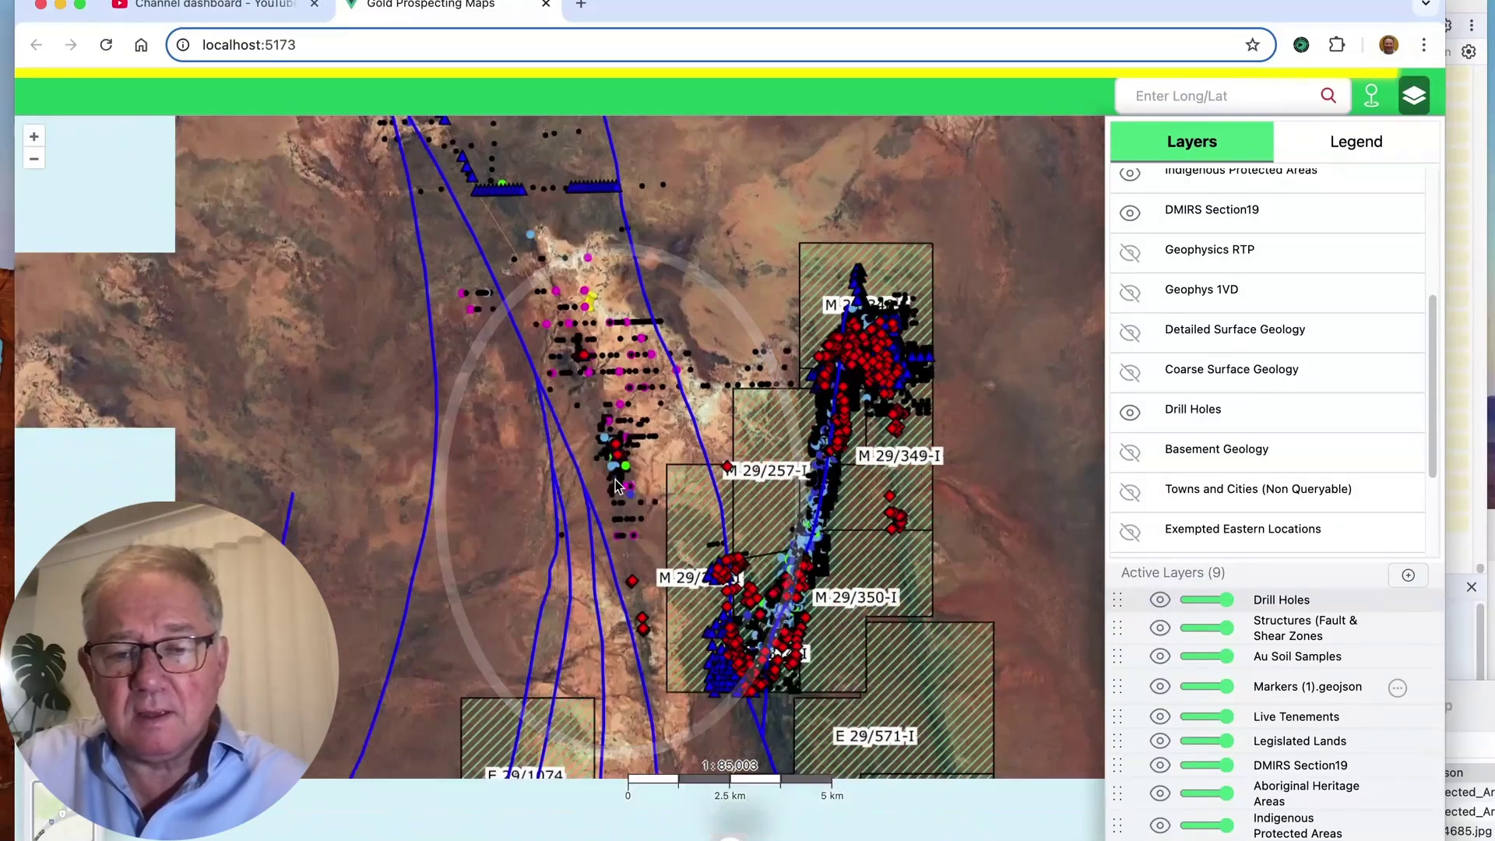
drag(669, 633, 607, 448)
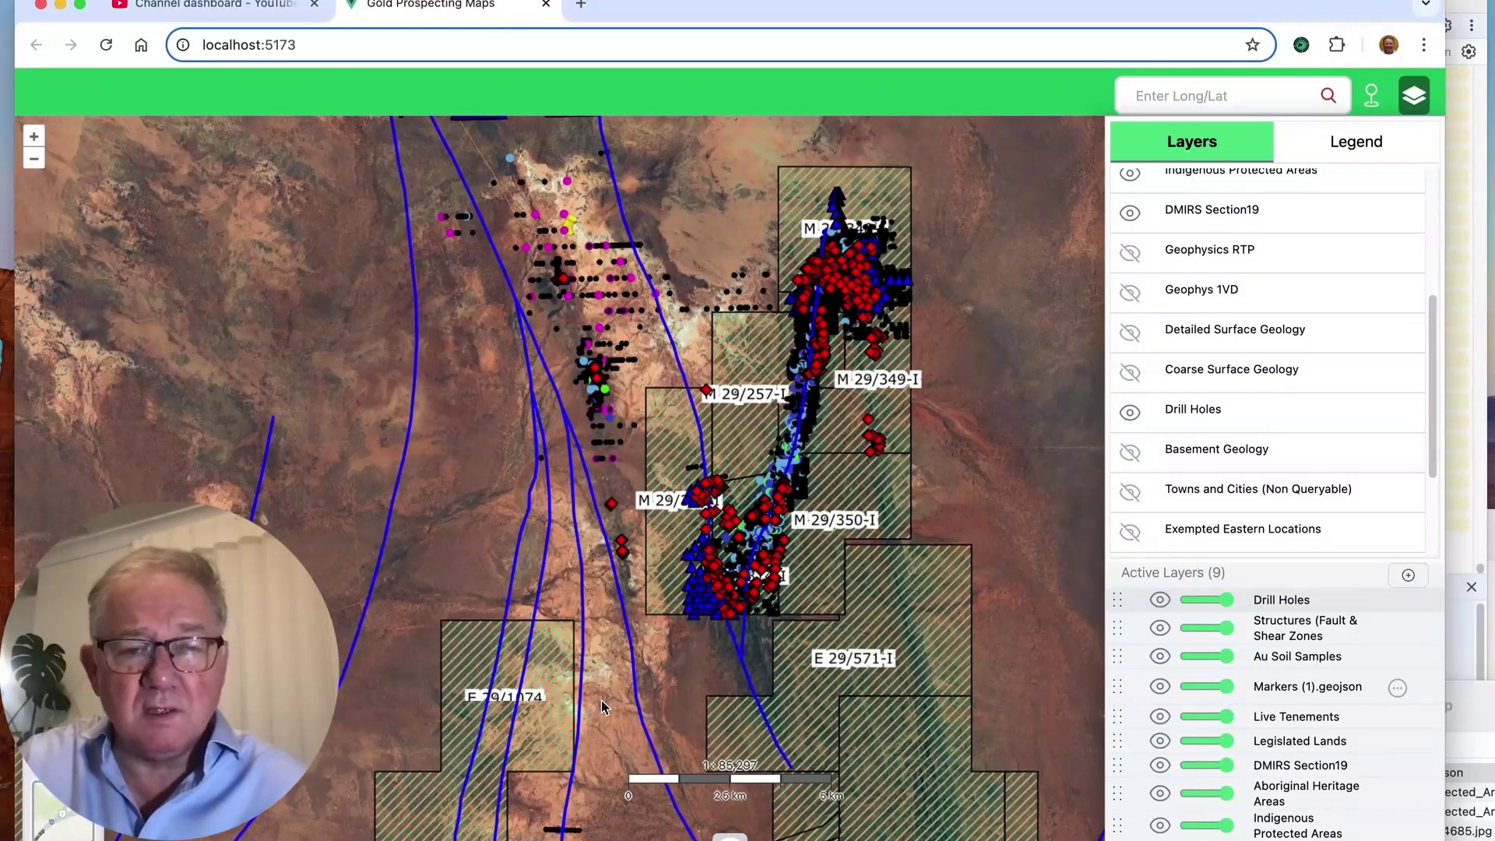
scroll(601, 704, down, 2)
scroll(585, 545, up, 2)
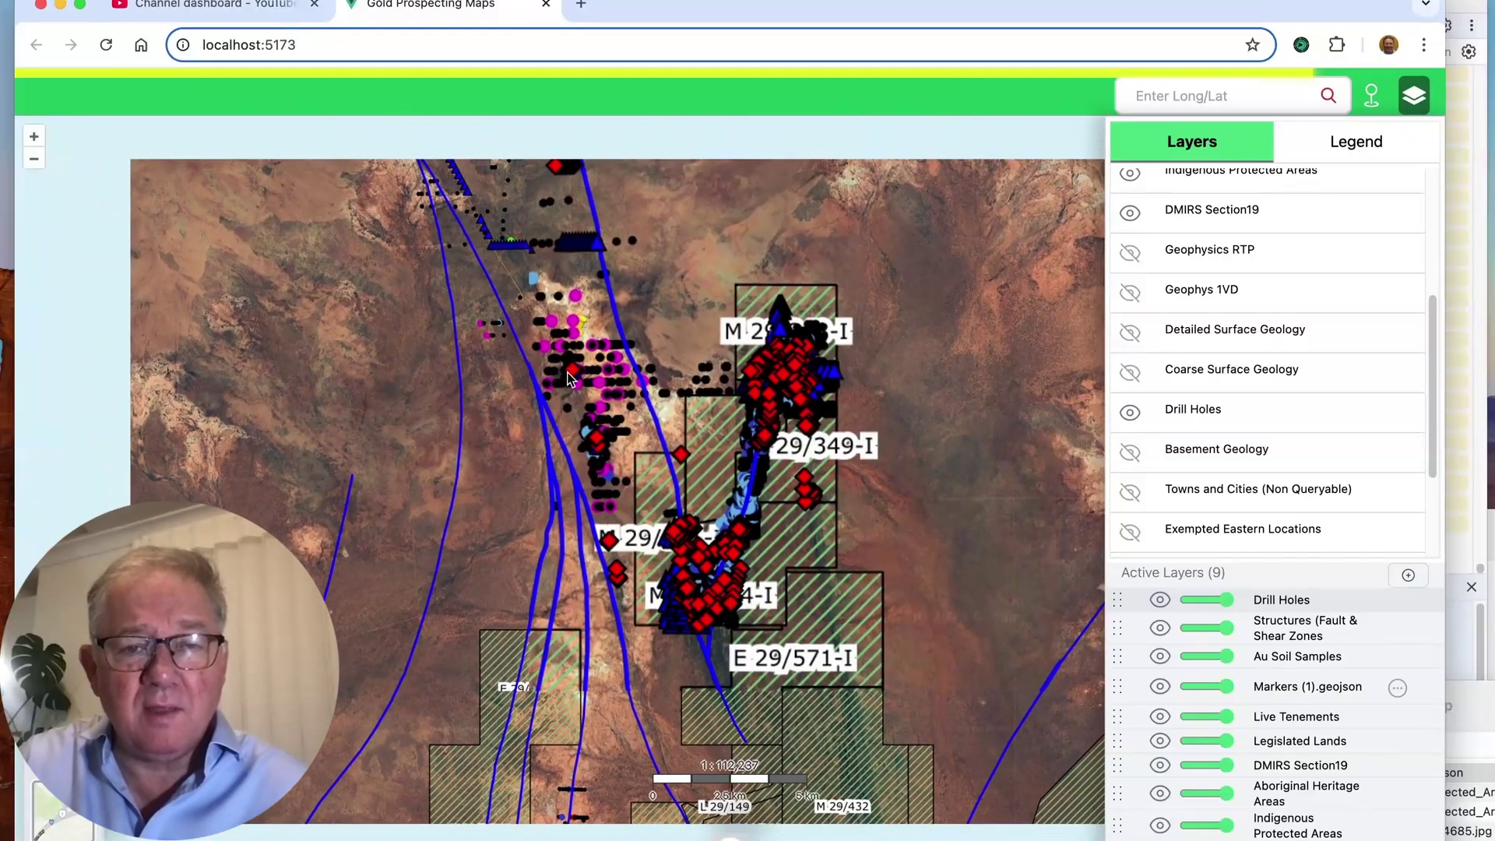
drag(576, 416, 631, 632)
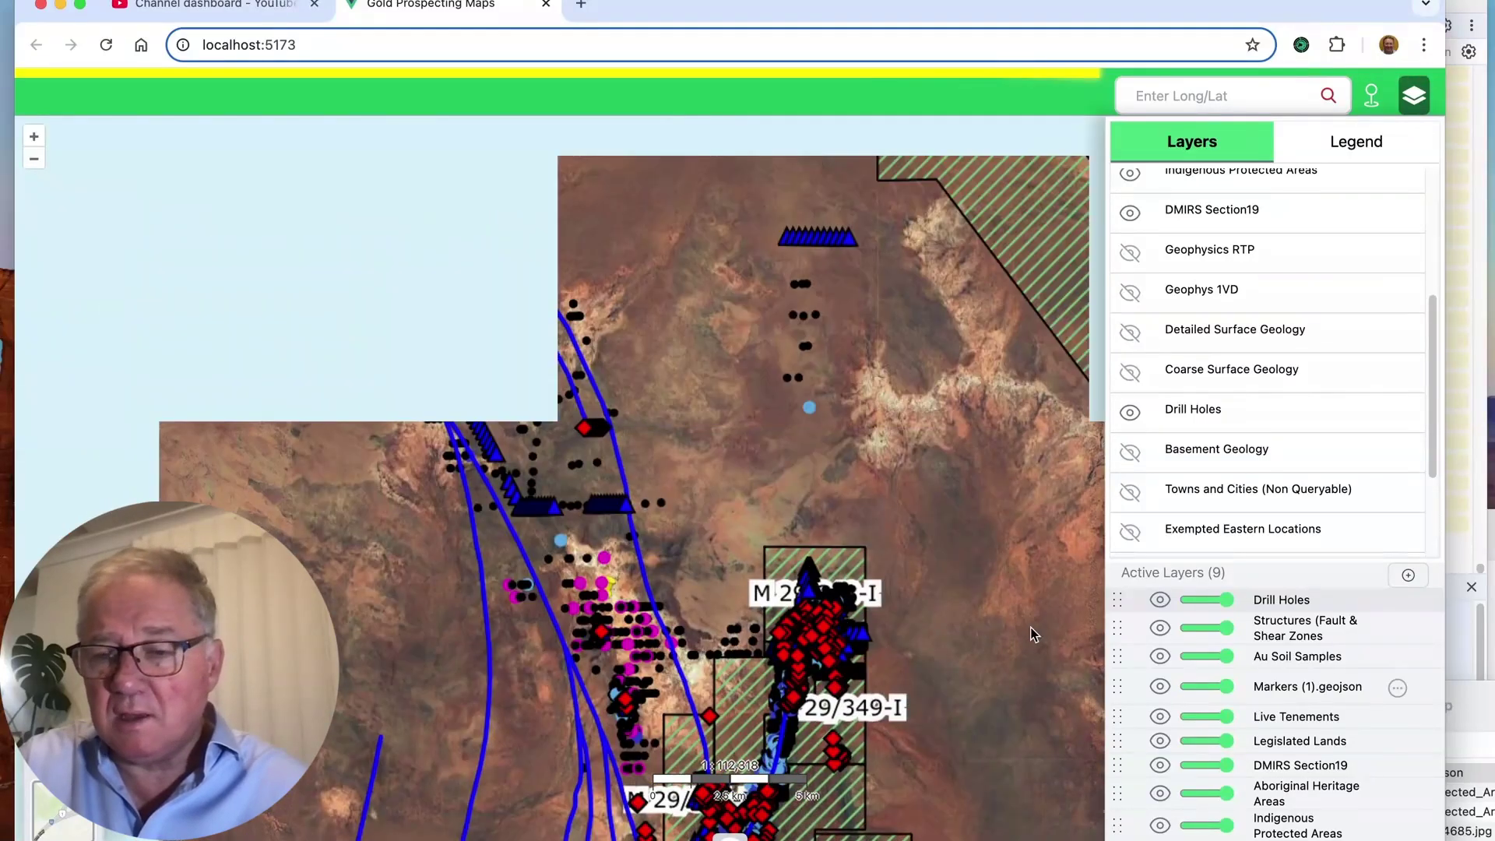
click(1160, 600)
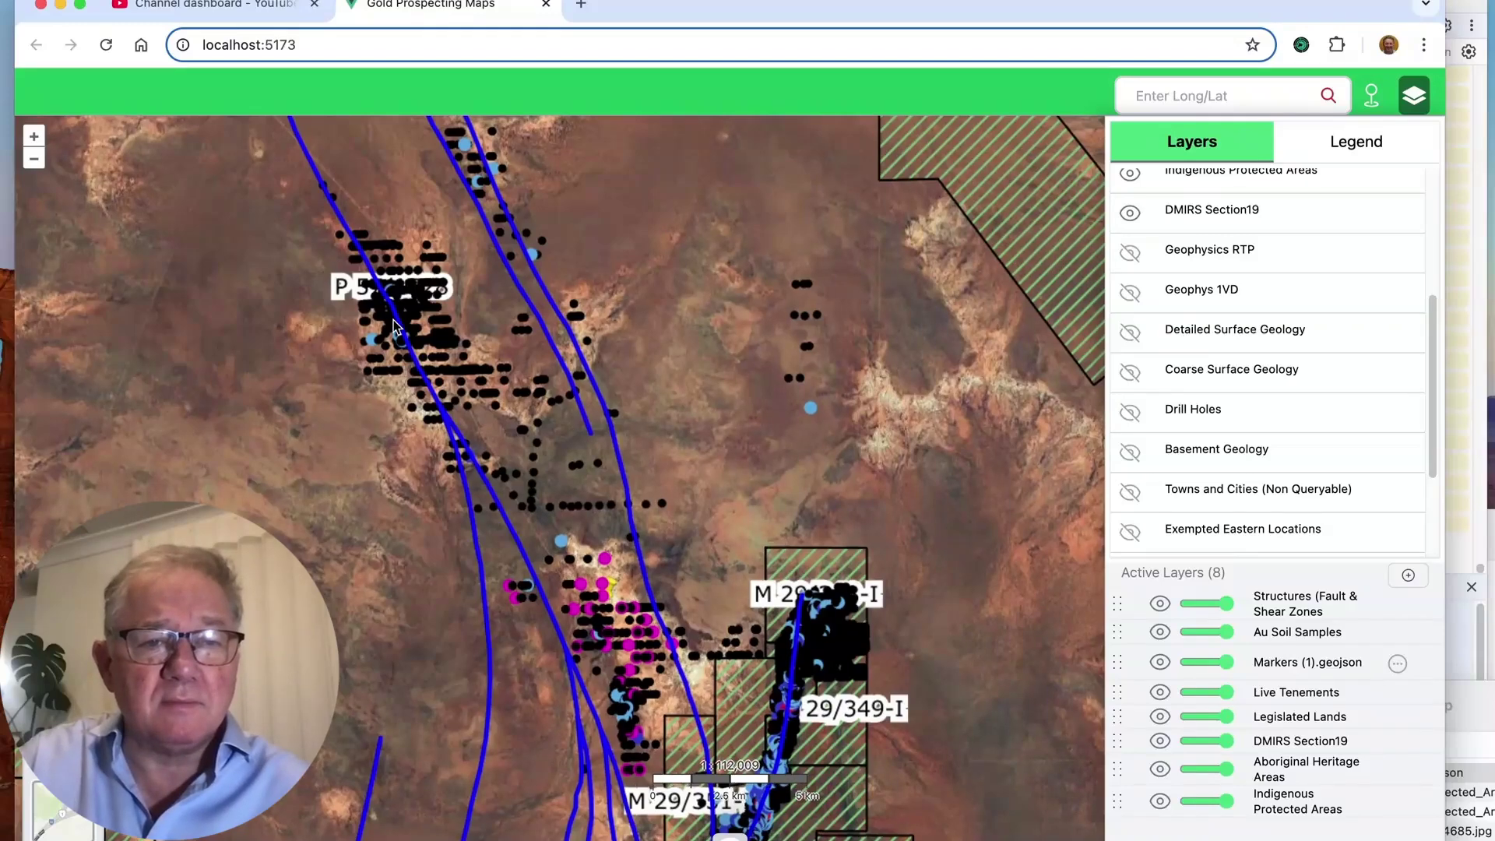
Step: Inspect the soil samples around P 57/1528 and switch the base map from satellite imagery to the street map
scroll(394, 320, up, 3)
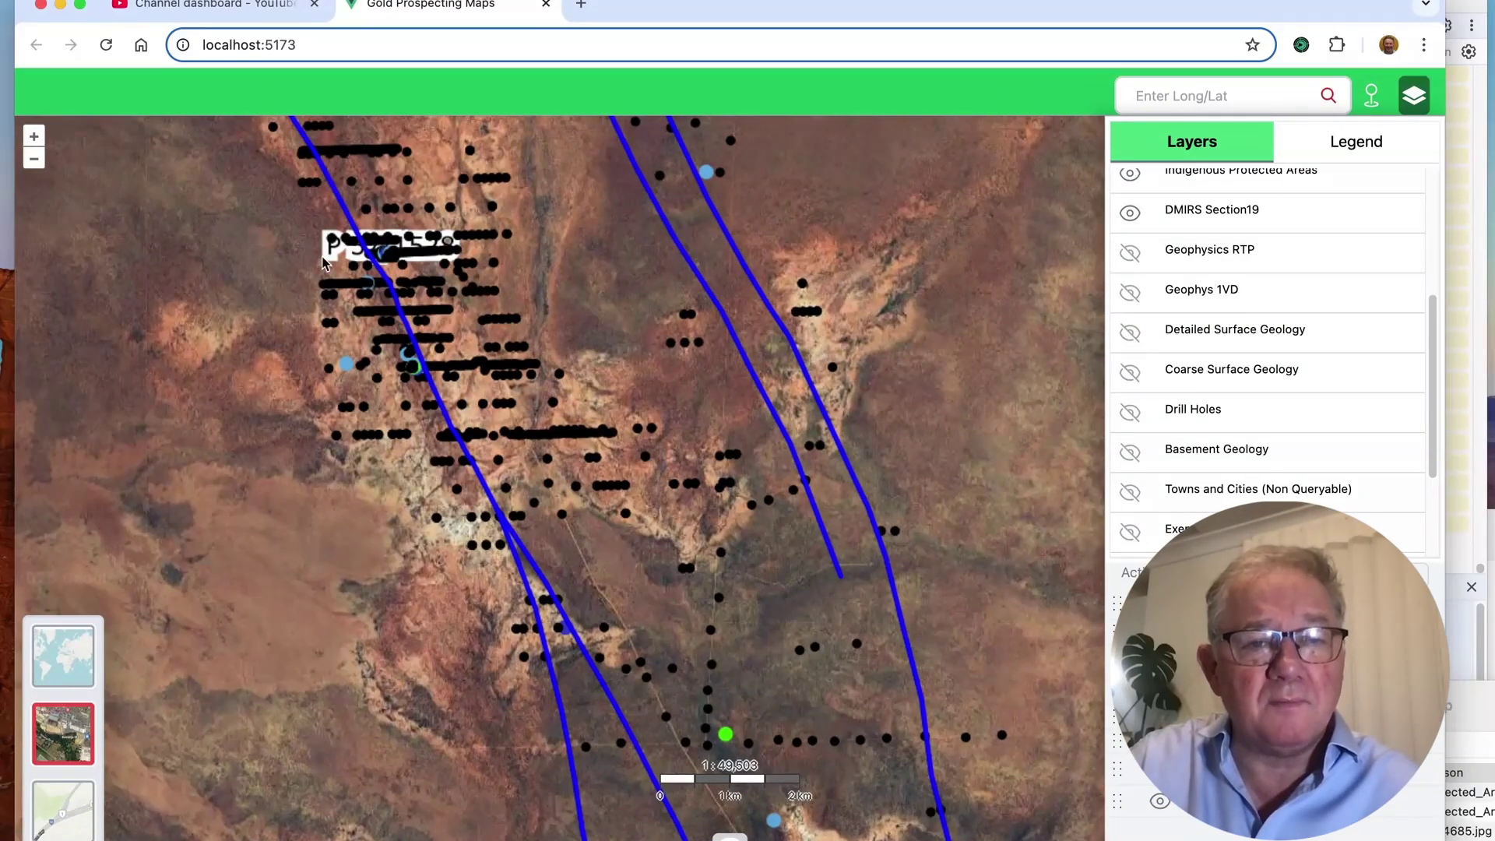
scroll(463, 455, down, 3)
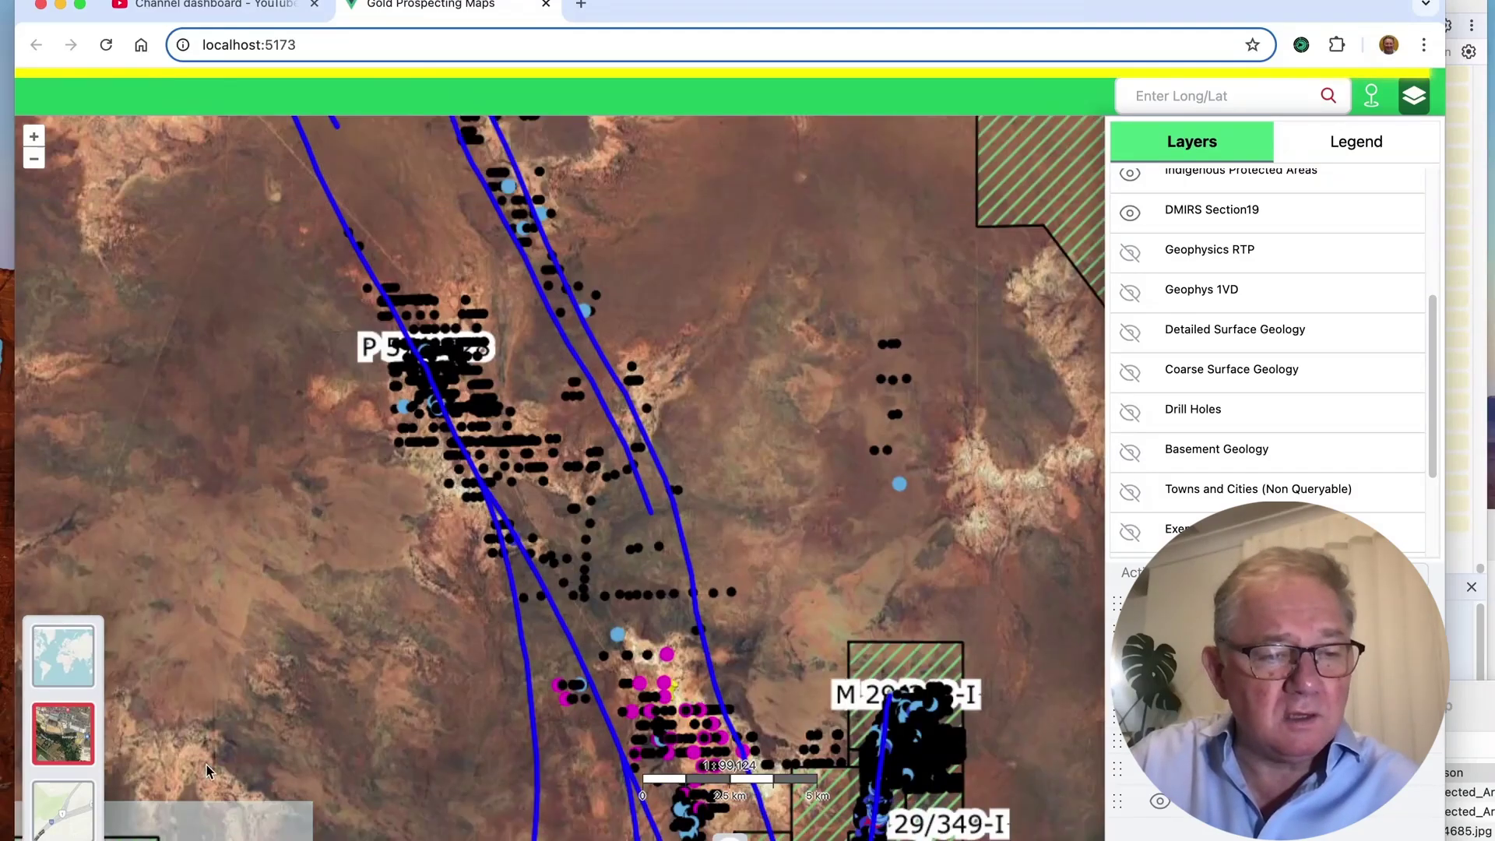
click(69, 664)
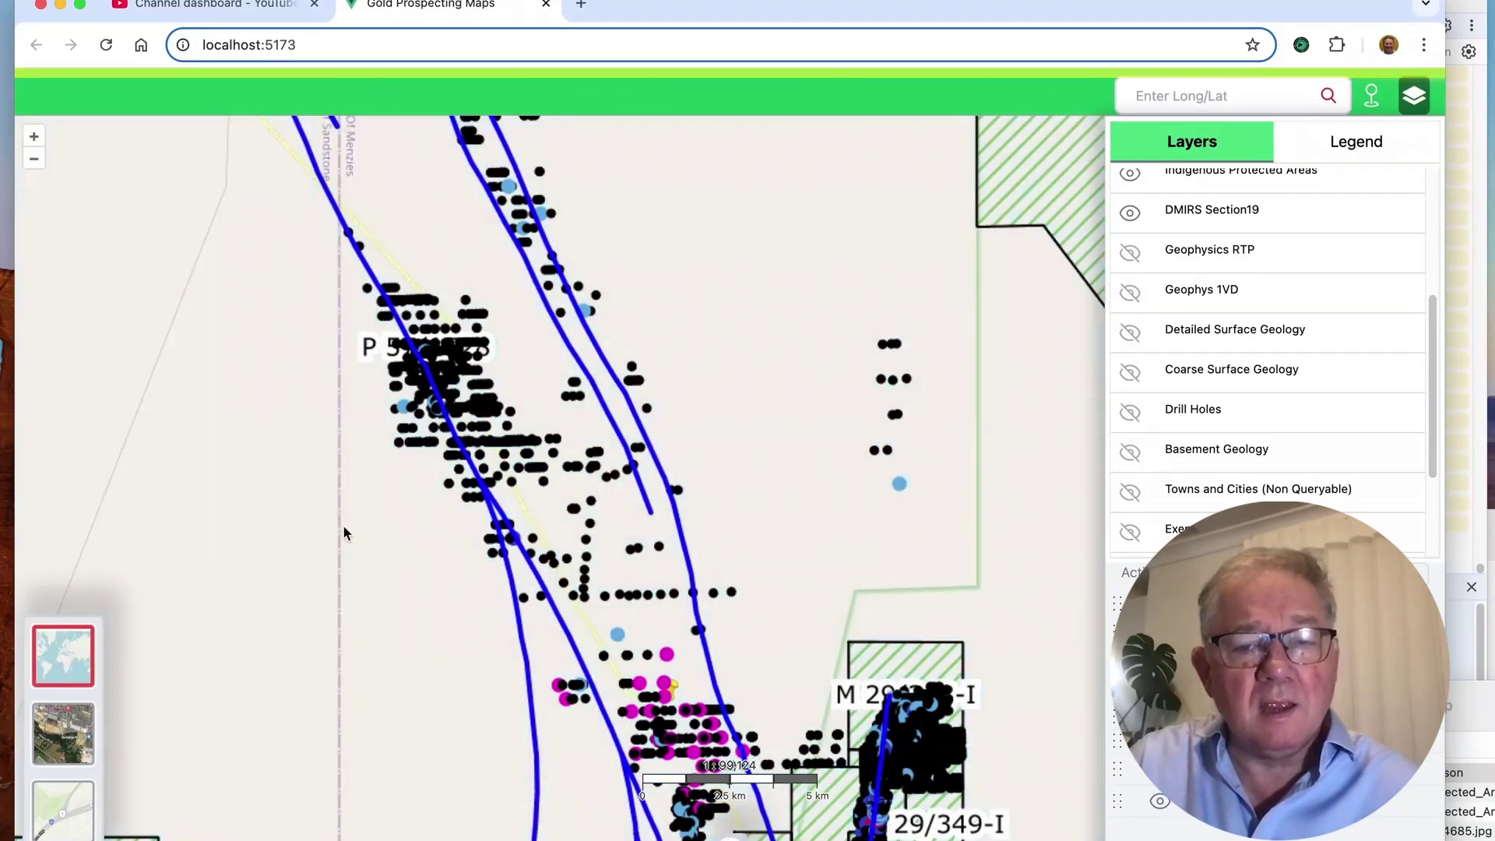
Step: Show only the marker and semi-transparent soil samples over the street map, and trace the road between Sandstone, Lake Noondie and the marker
scroll(342, 525, down, 4)
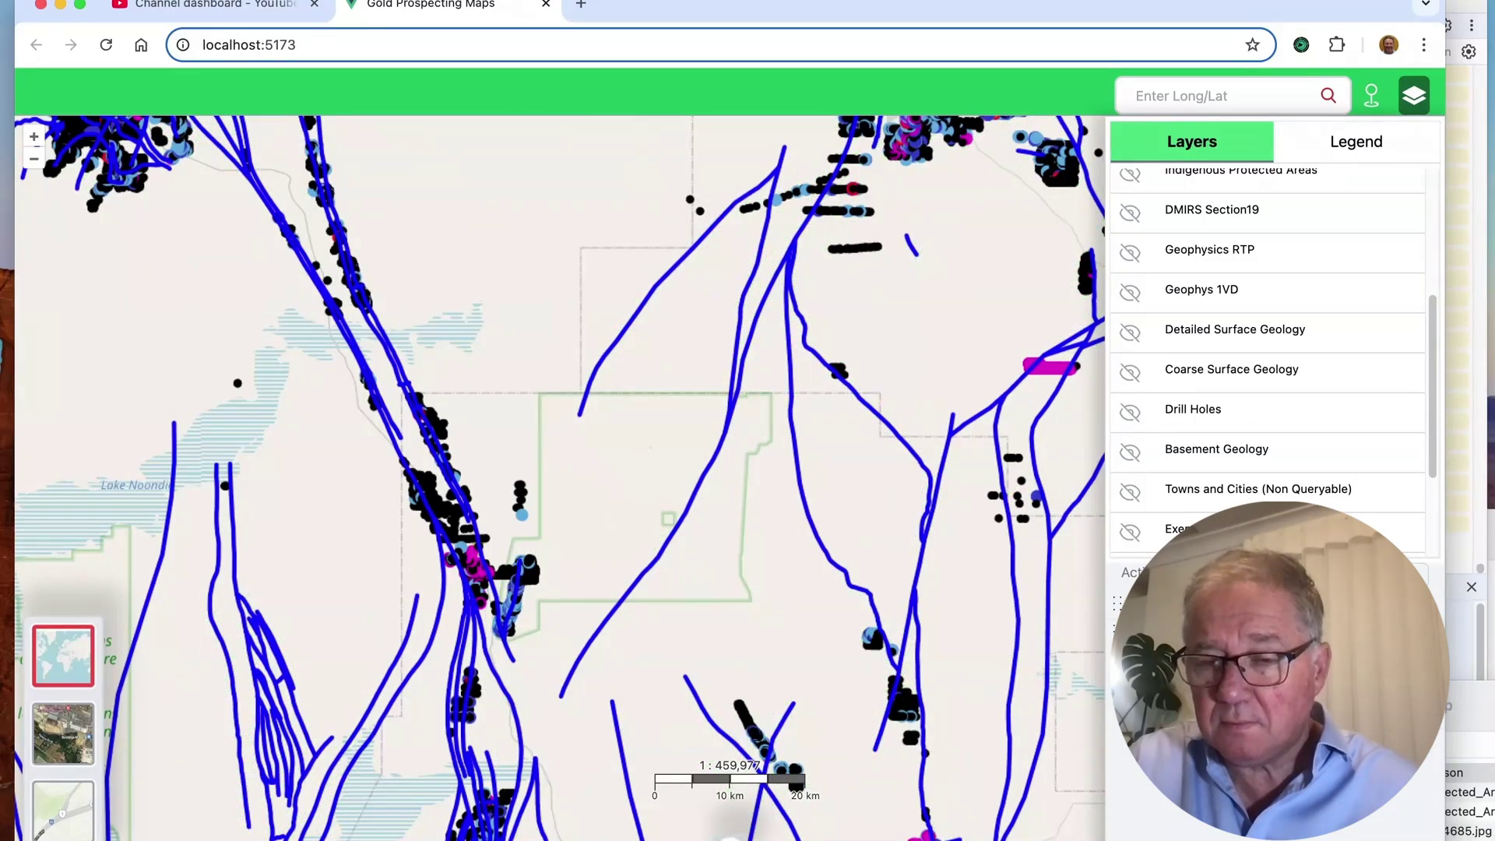
scroll(402, 596, down, 2)
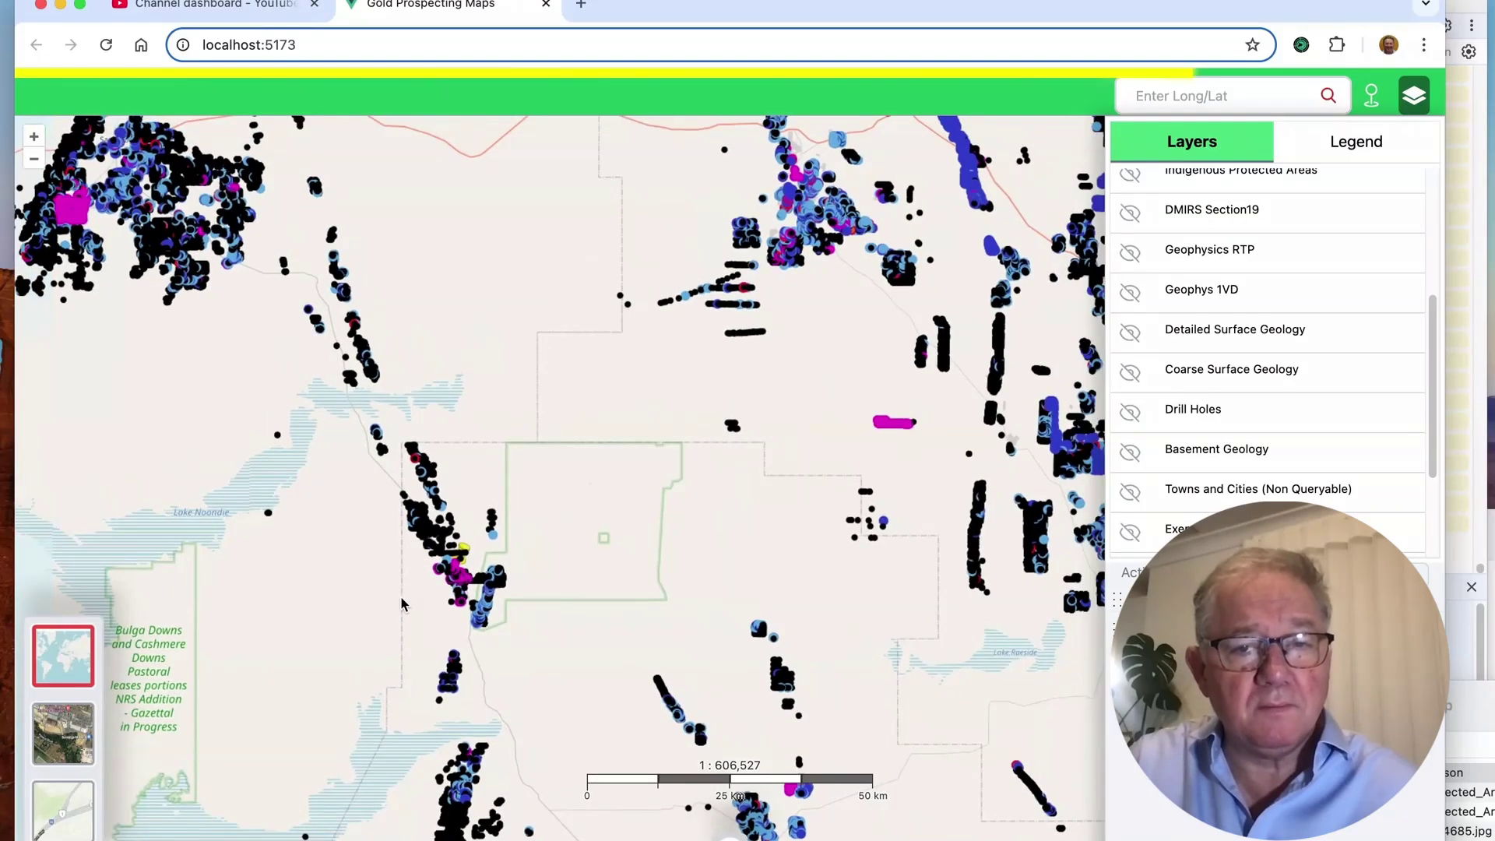
scroll(401, 596, down, 2)
drag(354, 571, 609, 592)
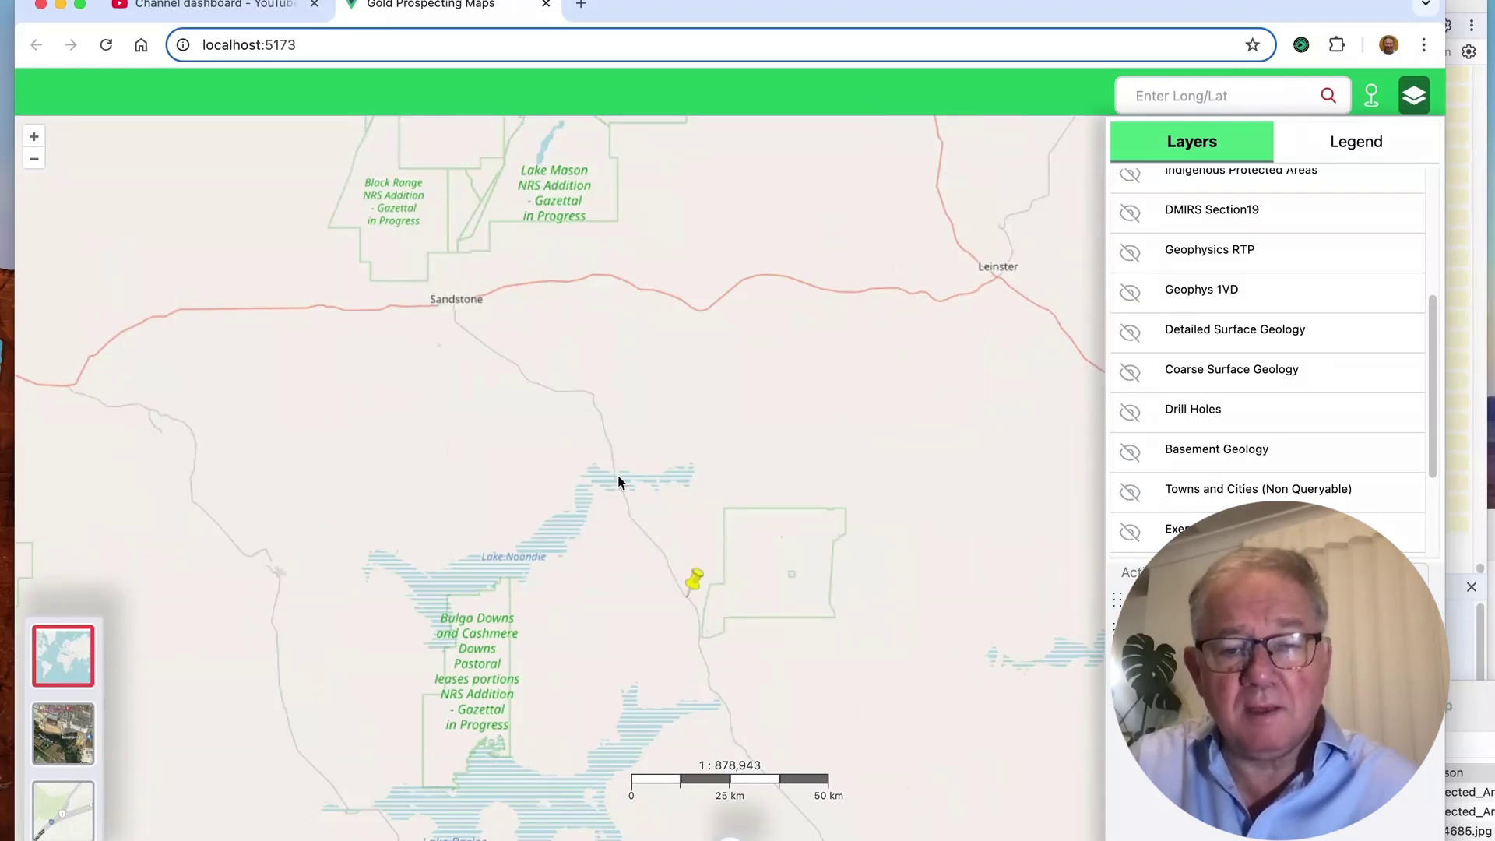
scroll(703, 582, up, 1)
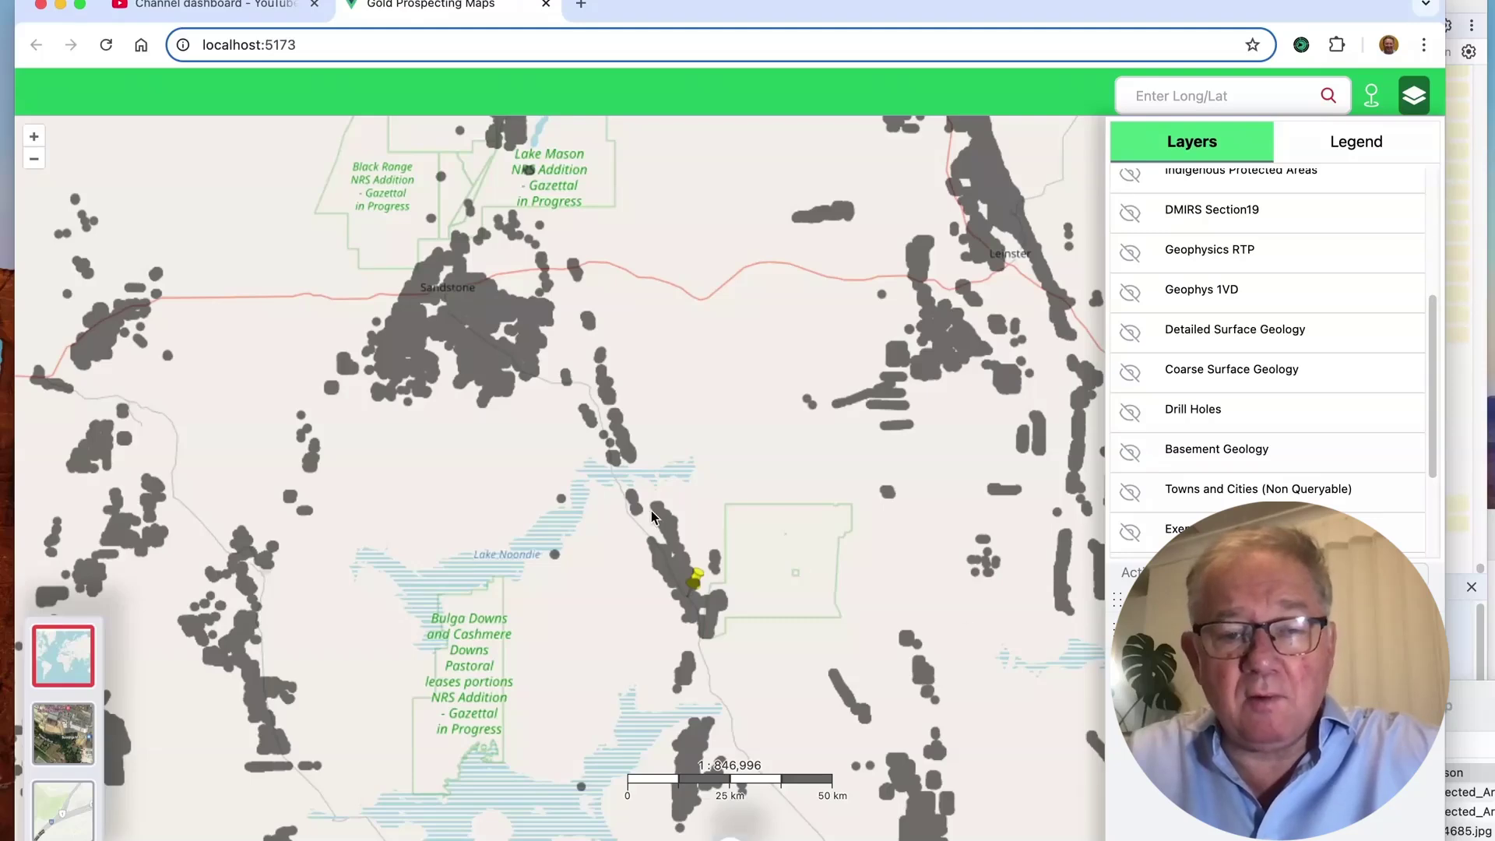
scroll(652, 516, up, 2)
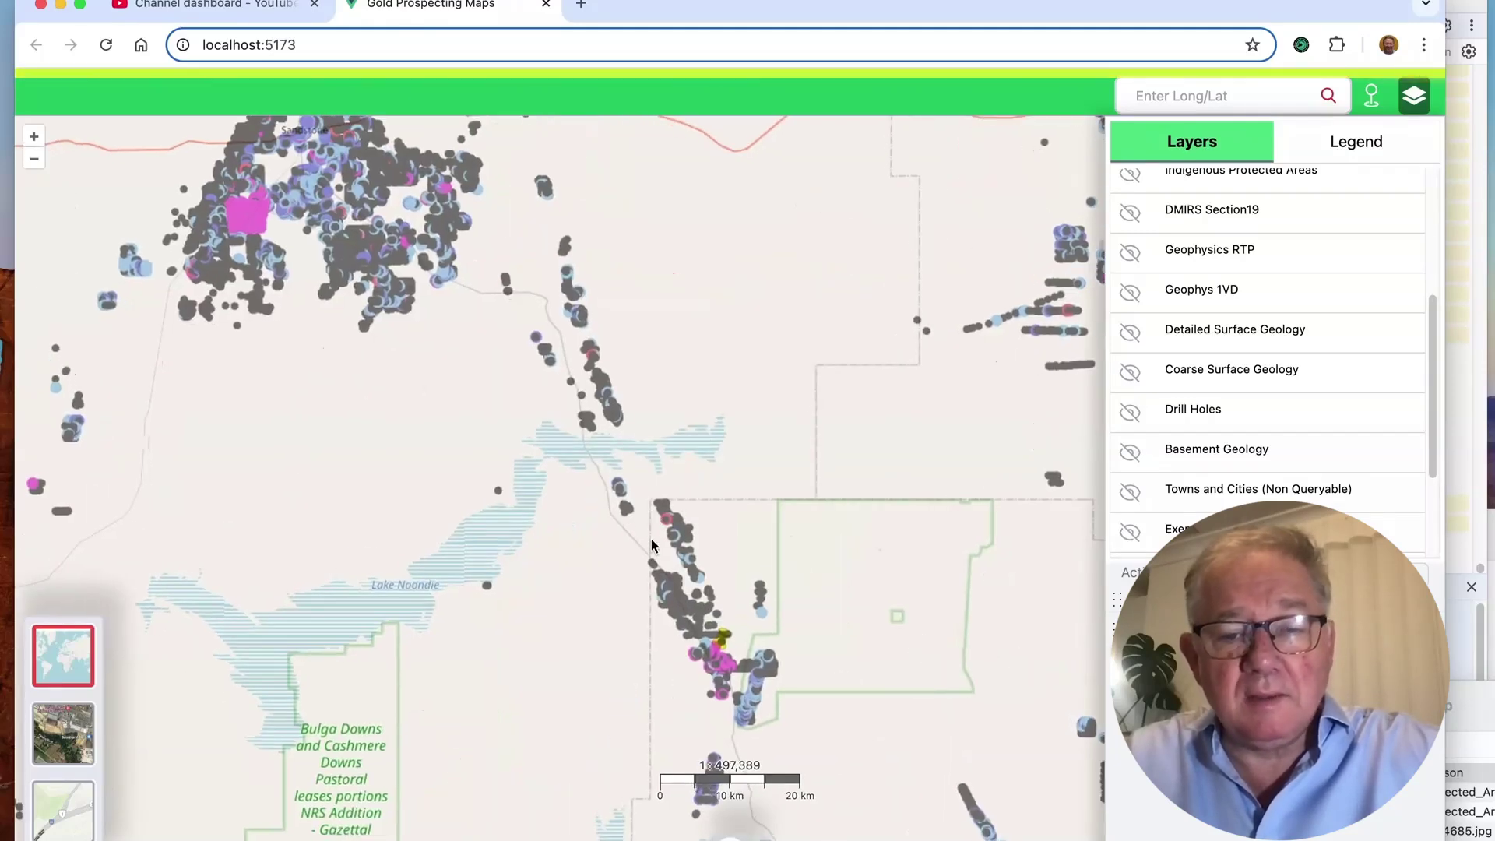
scroll(1279, 321, up, 3)
Step: Turn on the Live Tenements layer and inspect the untenured soil samples between P 57/1528 and M 29/351-I
click(1129, 191)
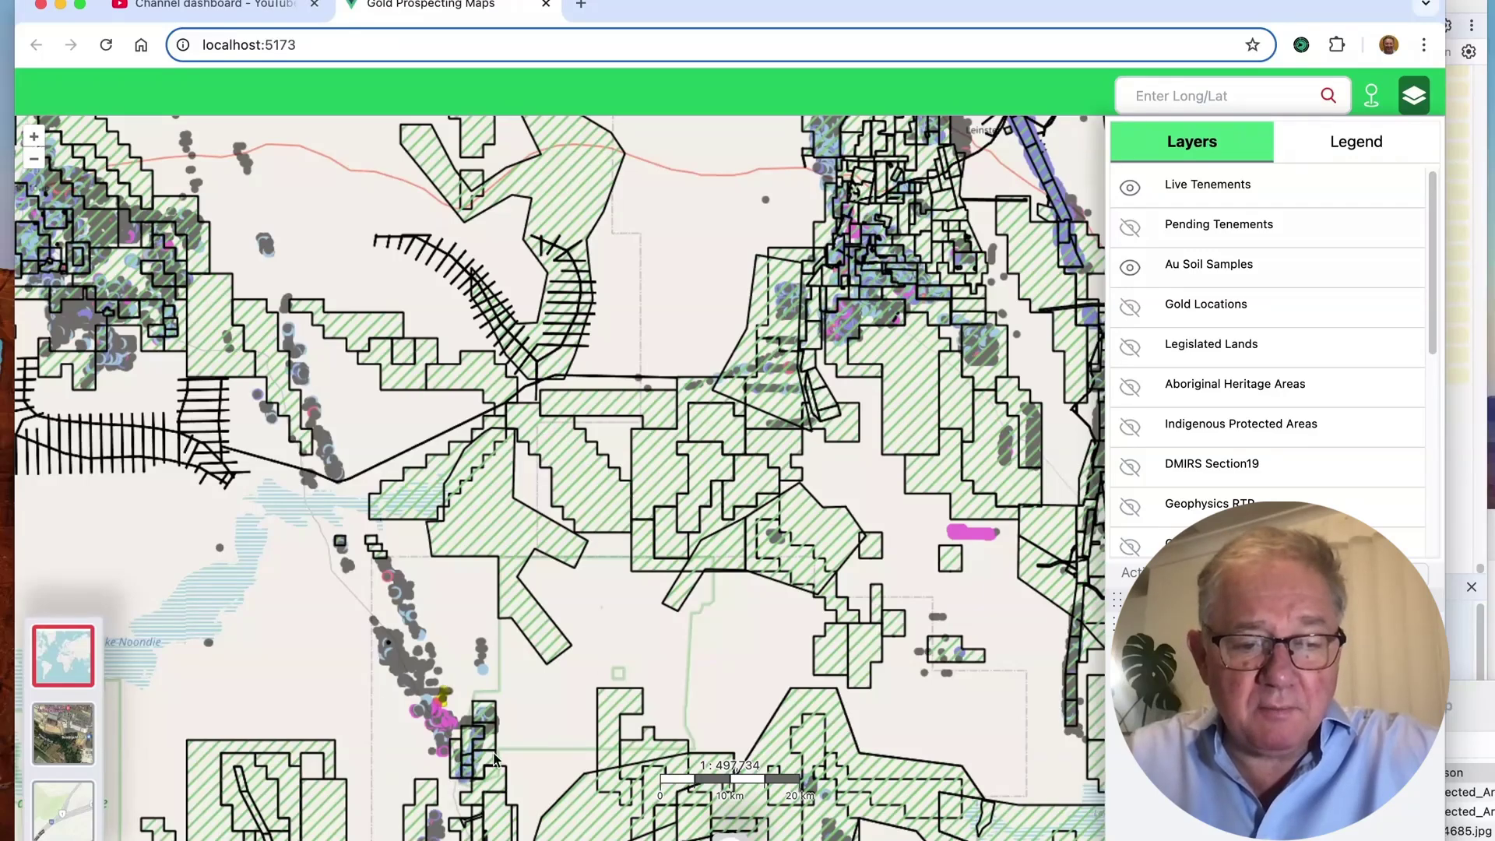
drag(404, 661, 545, 603)
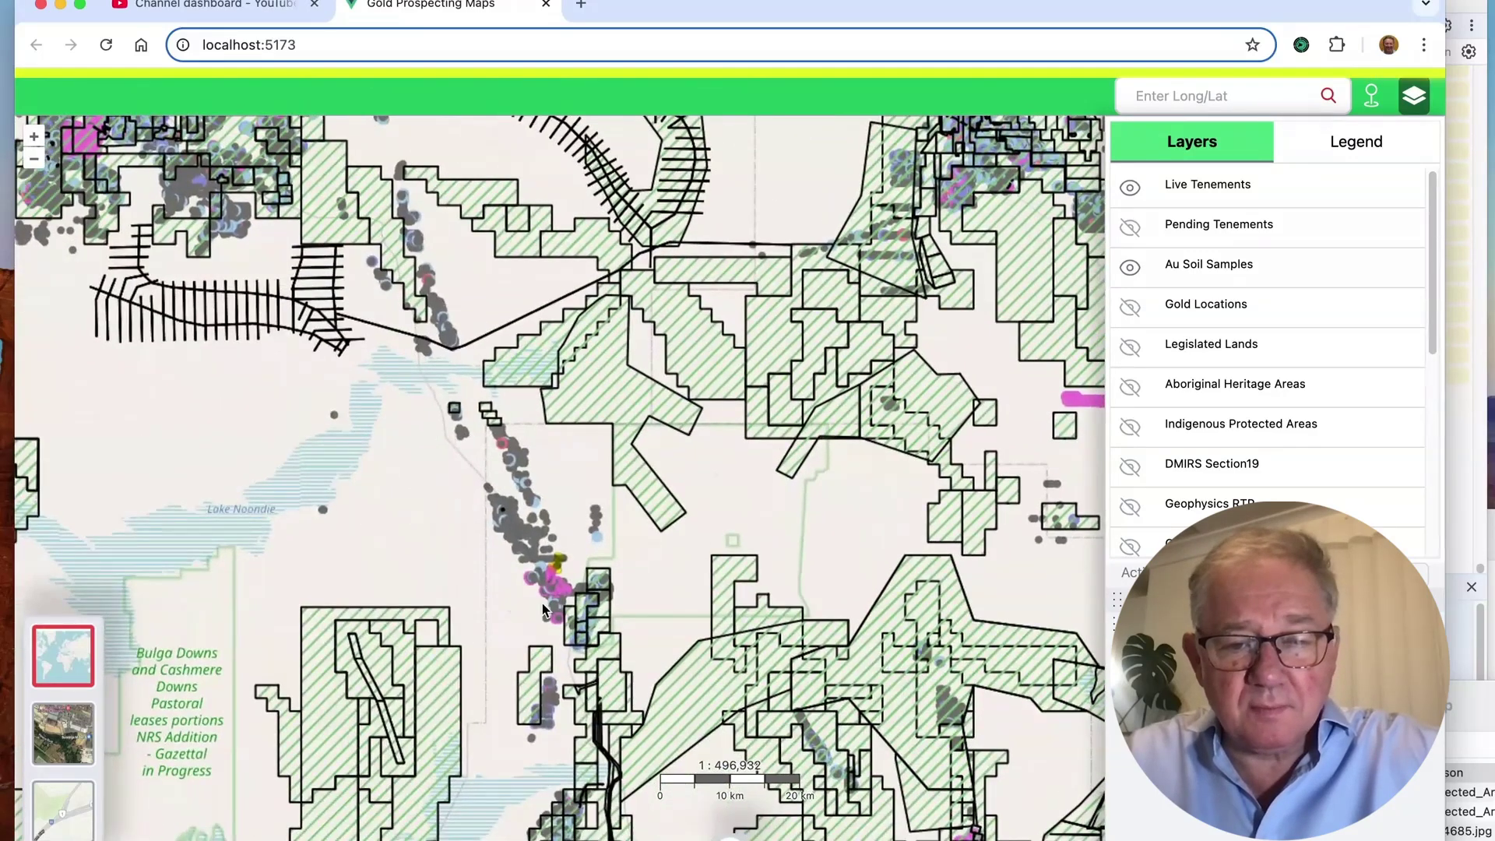
scroll(545, 603, up, 10)
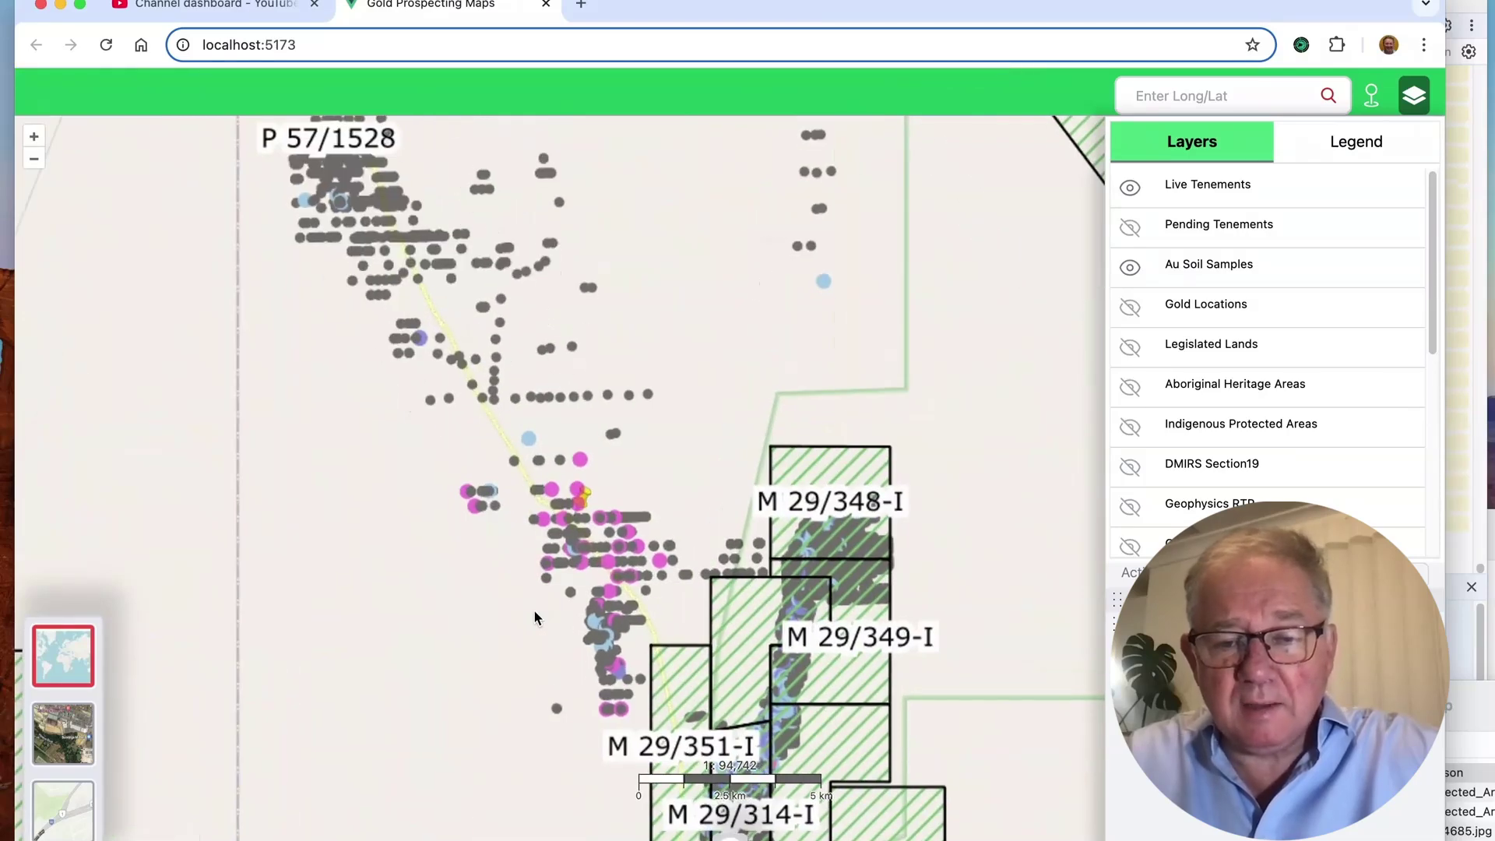
drag(468, 679, 383, 529)
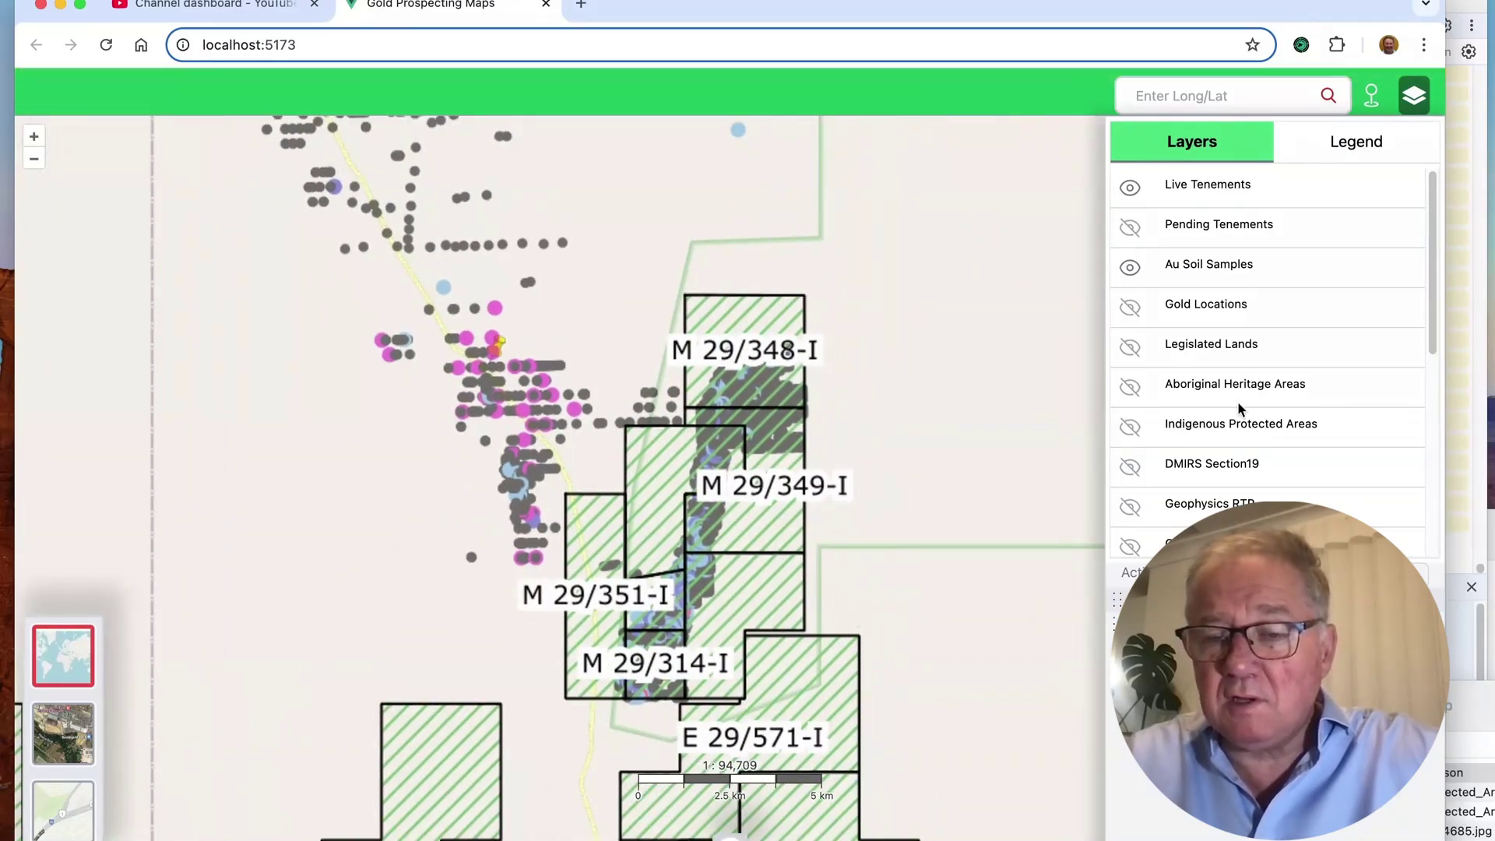
Step: Turn on the Structures (Fault & Shear Zones) layer and compare the fault lines with the soil samples and surrounding live tenements
scroll(1241, 406, down, 1)
scroll(1242, 406, down, 5)
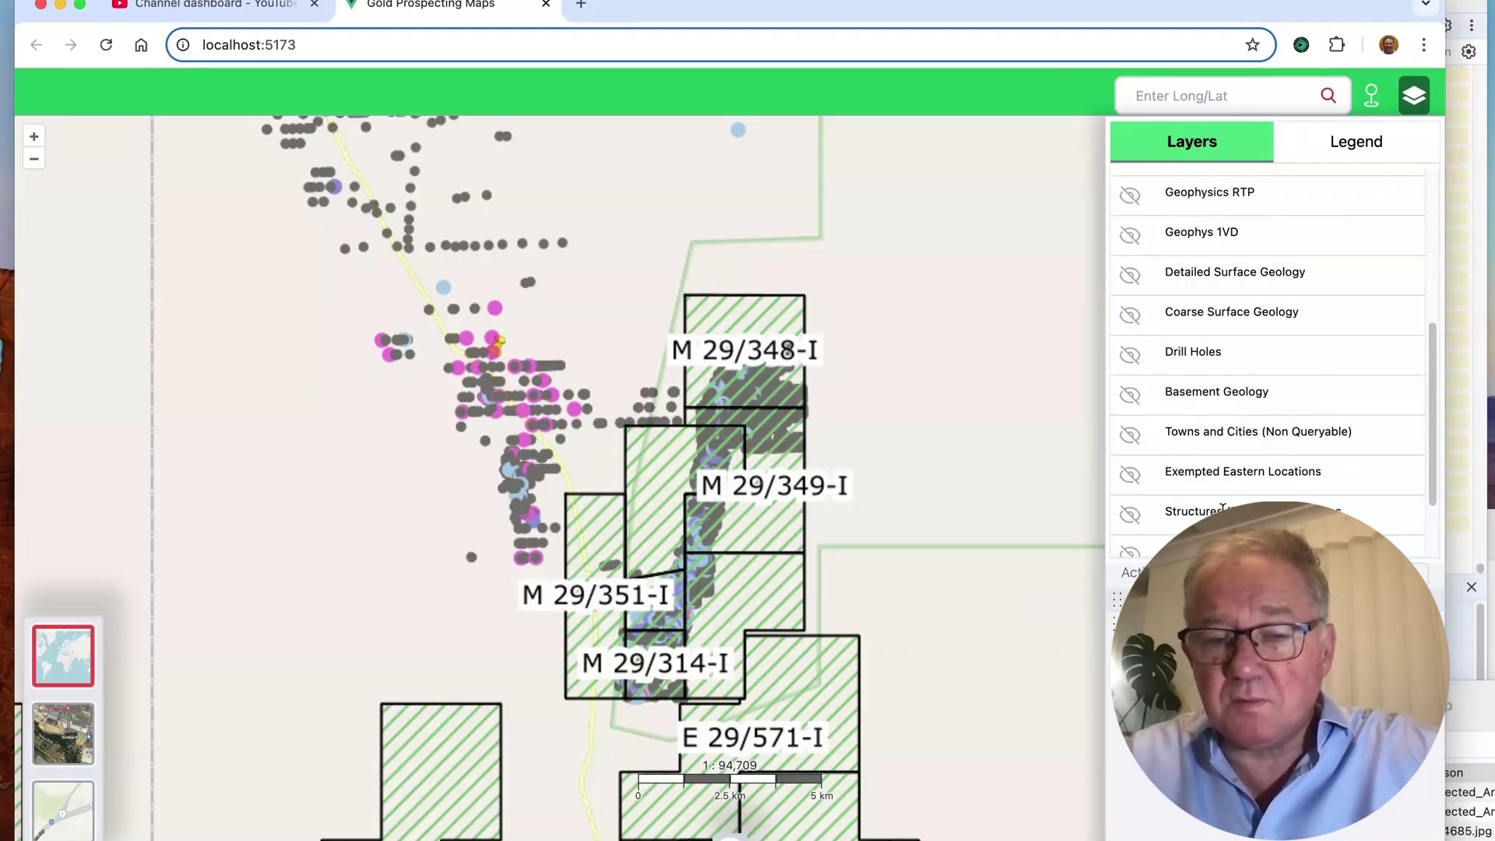
click(1128, 516)
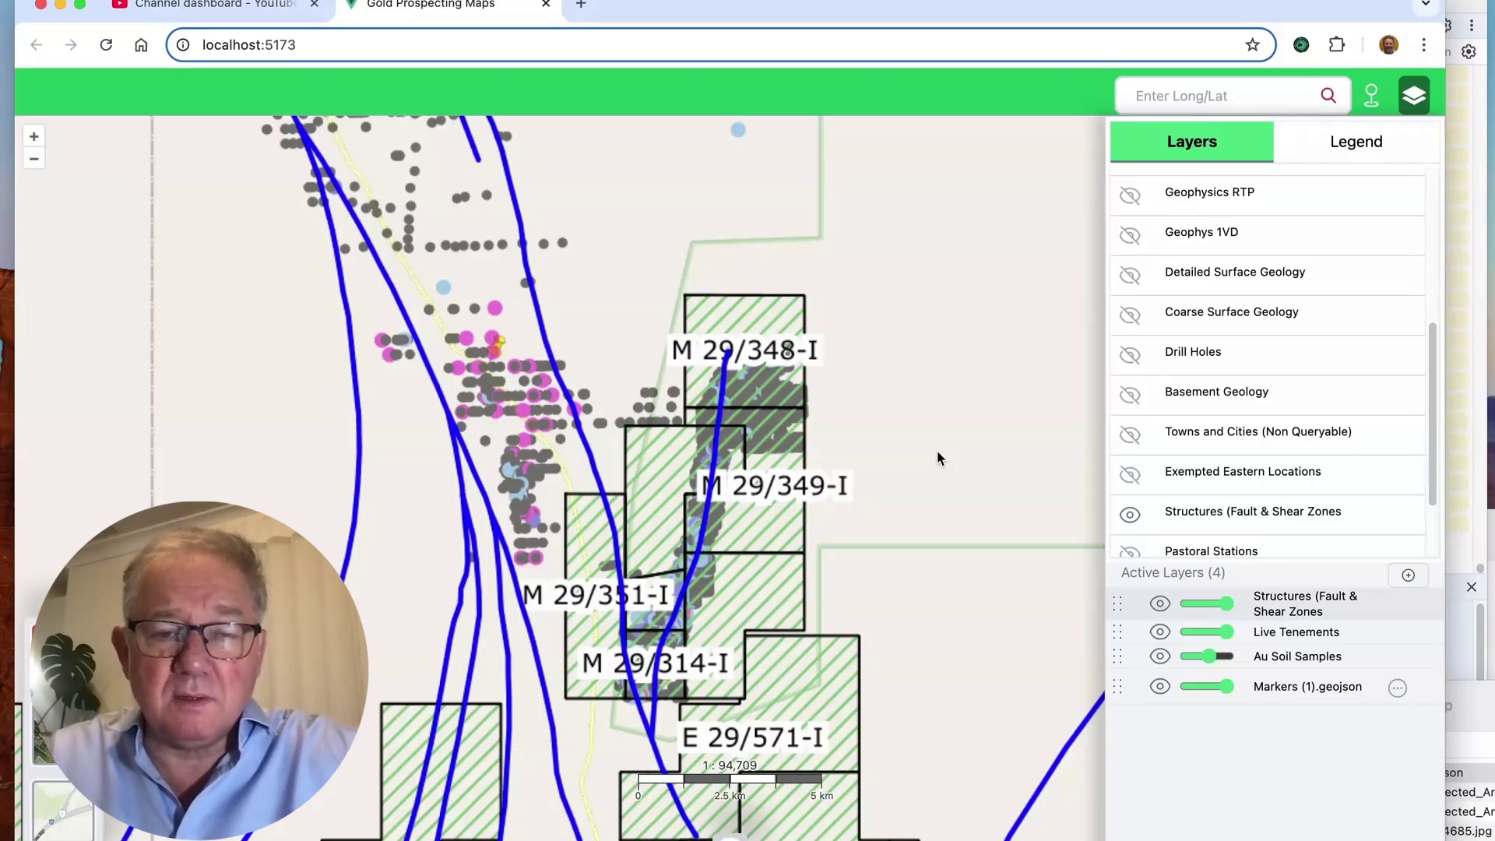
scroll(327, 559, down, 1)
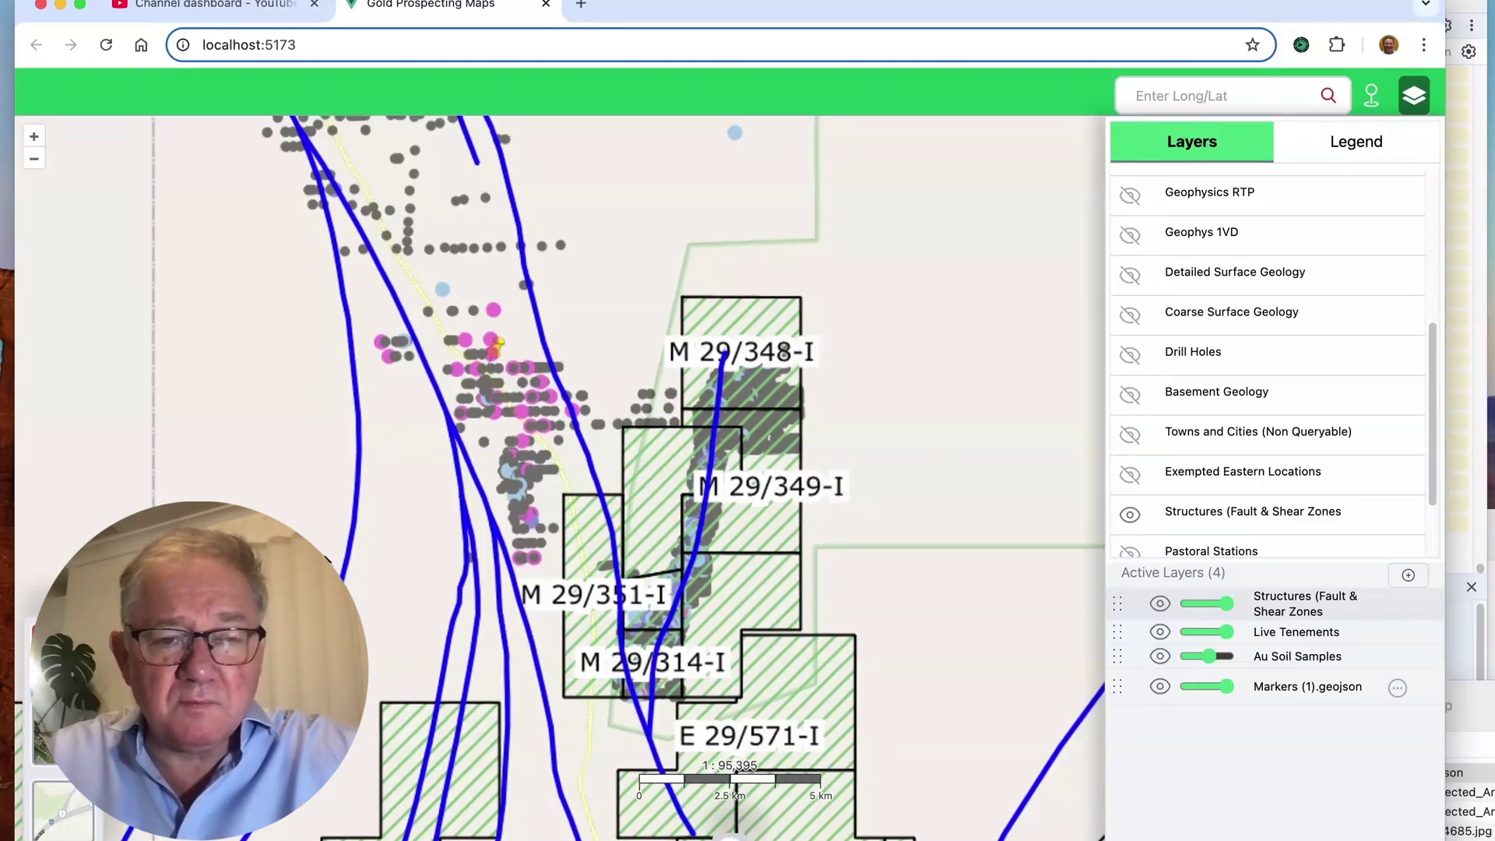
scroll(327, 559, down, 3)
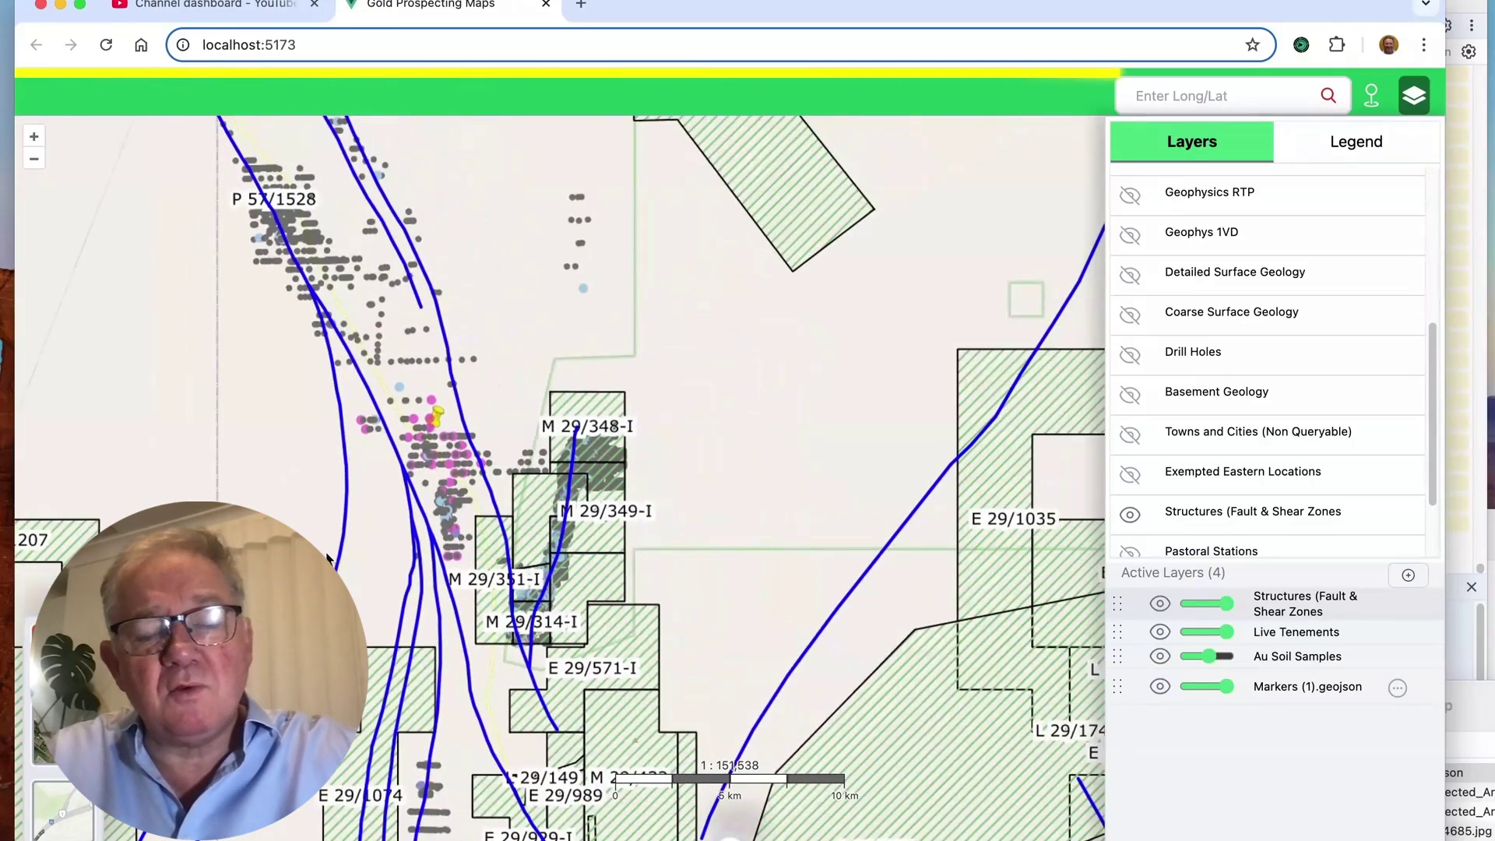